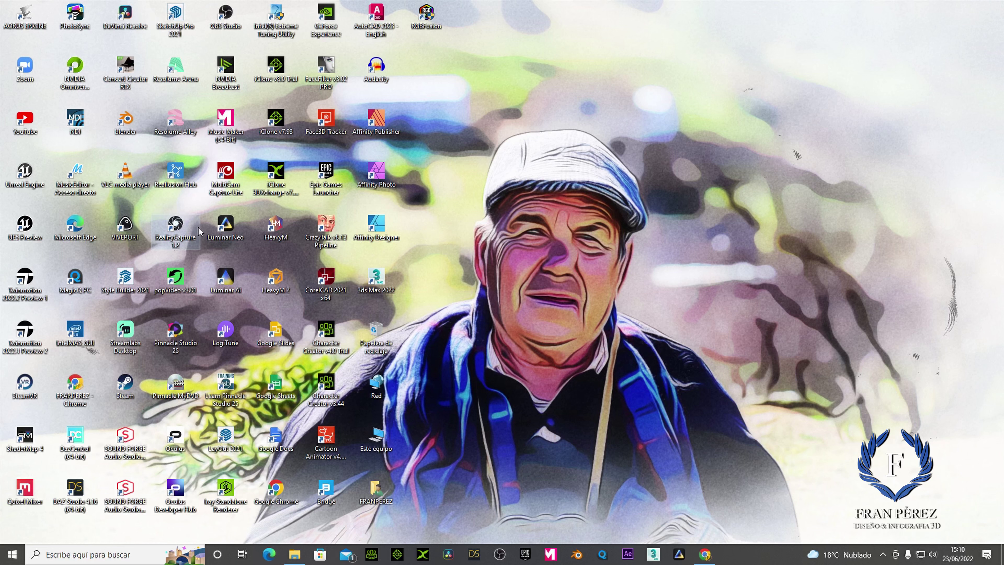
Launch RealityCapture from its desktop icon to get an empty new project.
double_click(175, 234)
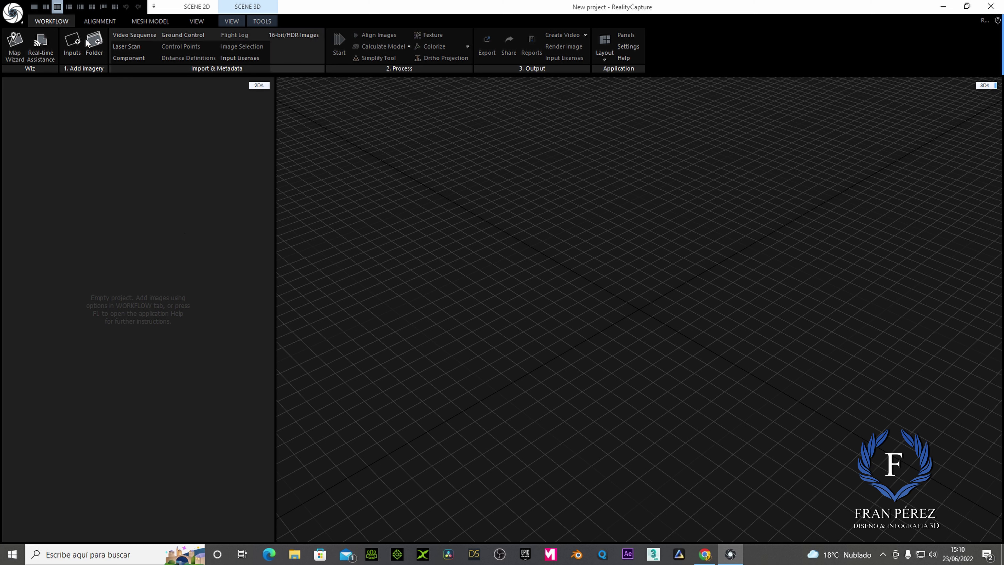
Bring up the help page with F1, then switch the pane back to the 3D scene.
key("F1")
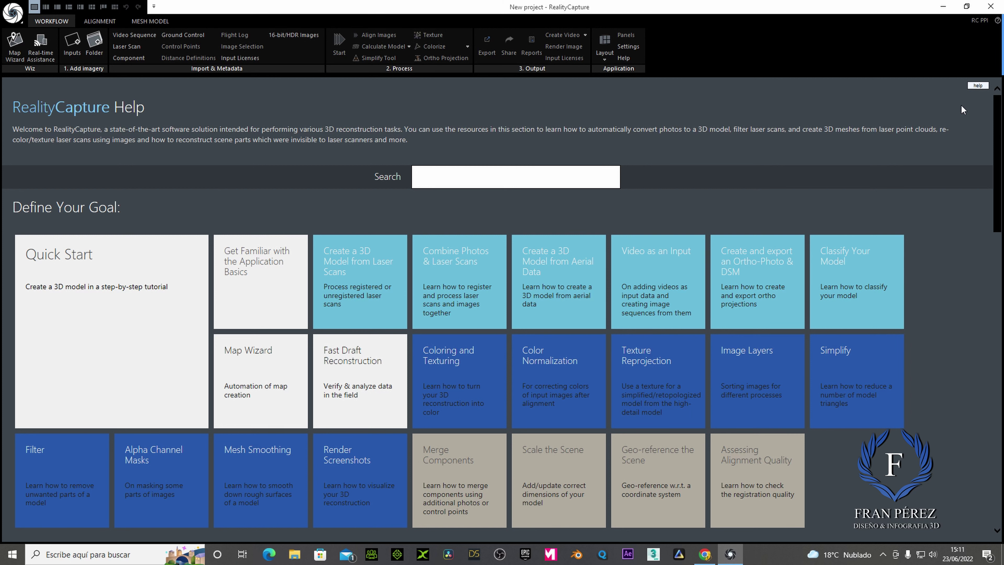
left_click(977, 86)
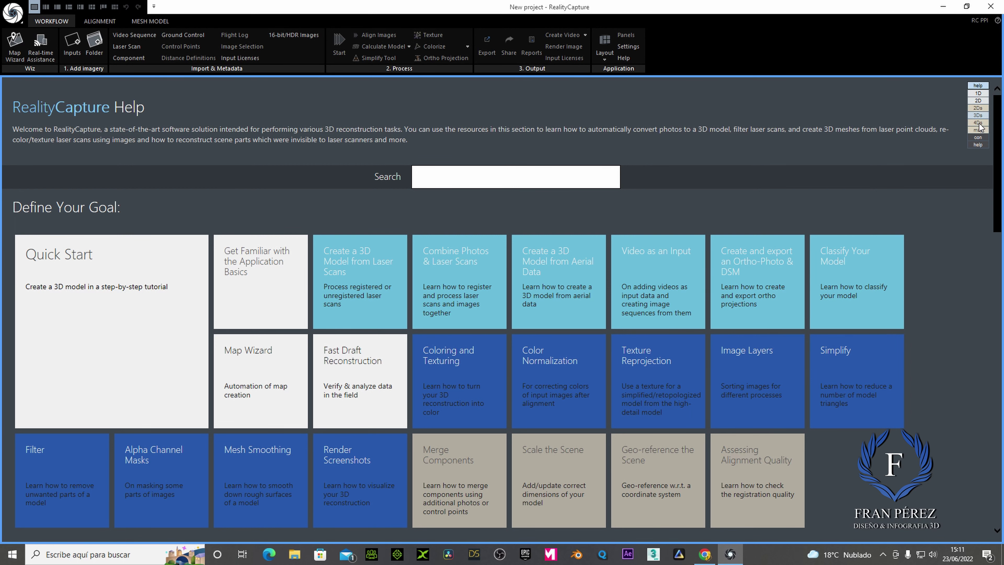
left_click(977, 115)
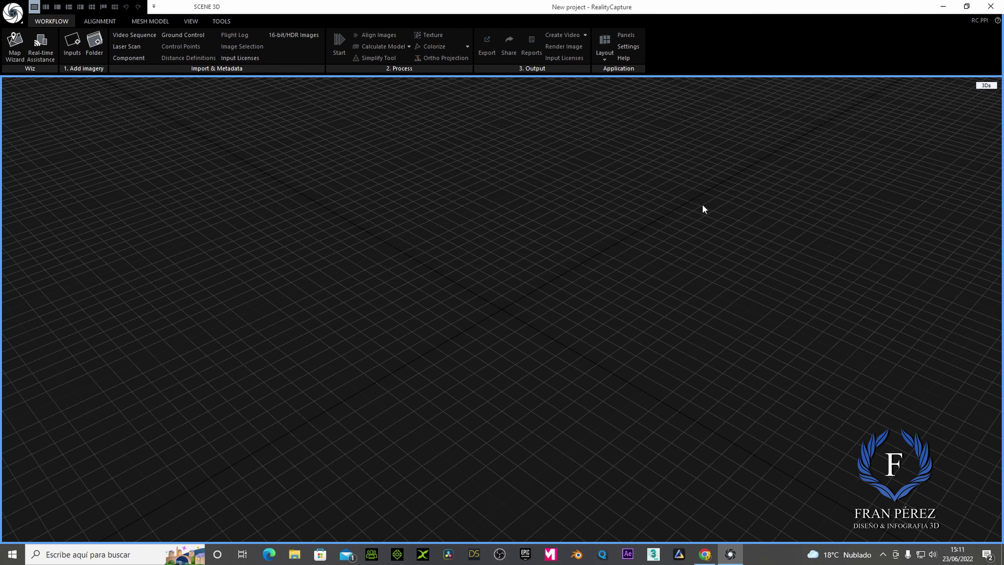
left_click(988, 85)
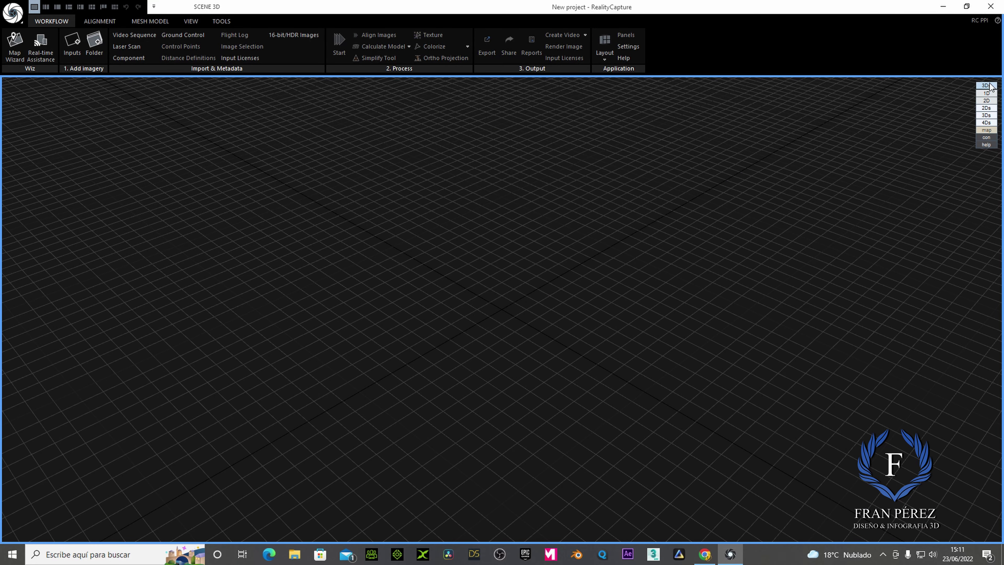
Try the three-pane layout, settle on the 2D/3D two-pane layout, and start a Video Sequence import.
left_click(46, 7)
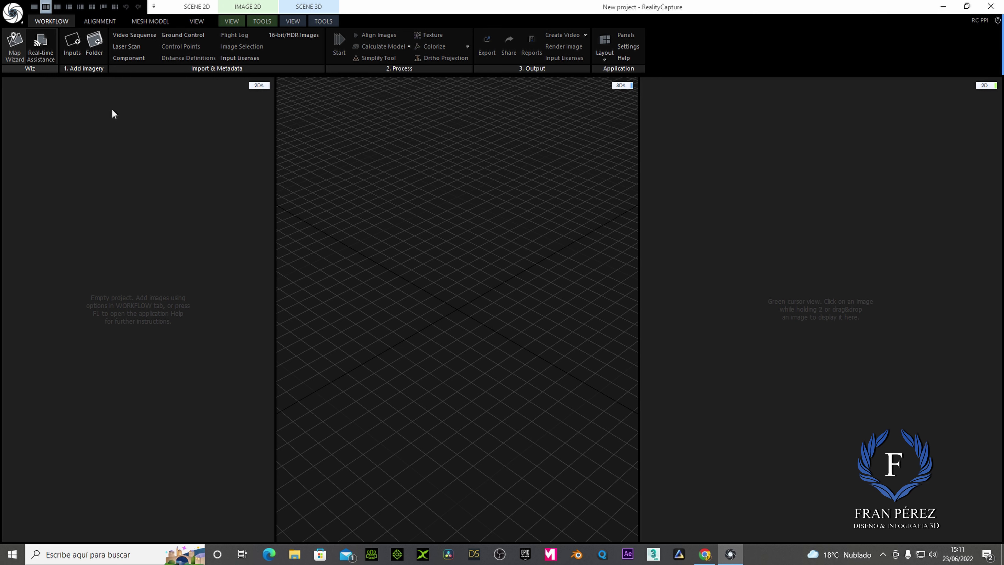
left_click(57, 7)
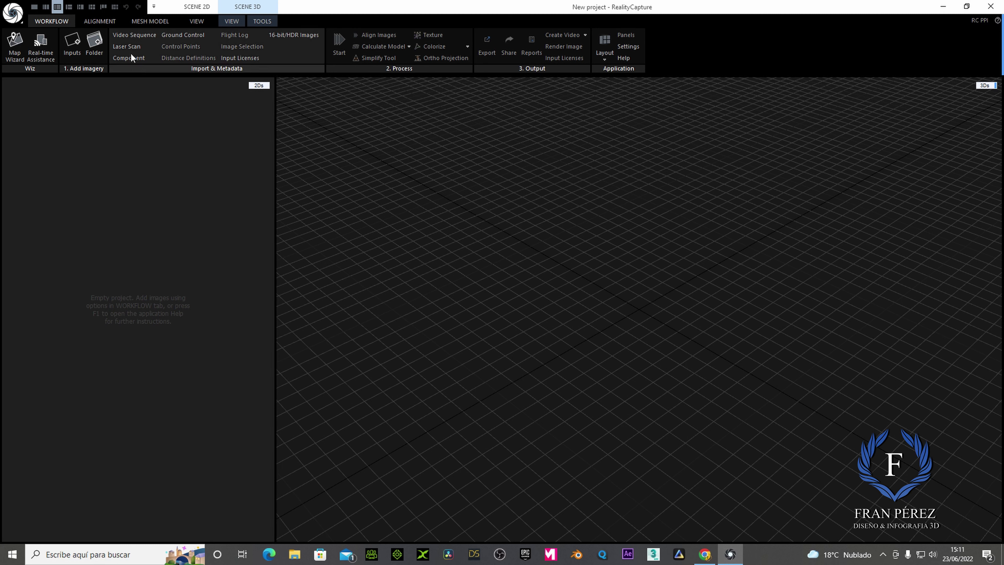
left_click(129, 33)
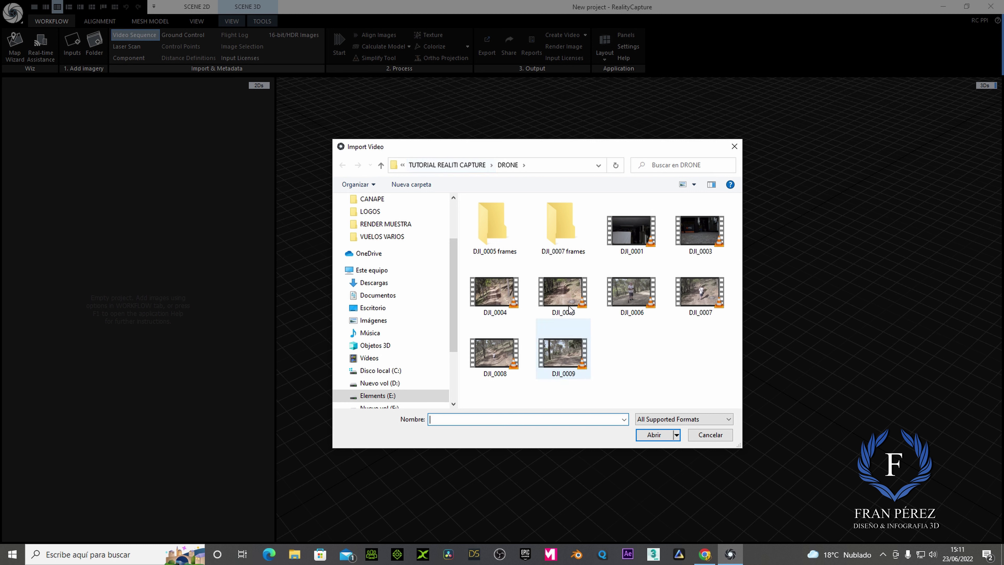
Select the DJI_0004 clip and preview it in VLC media player.
left_click(490, 287)
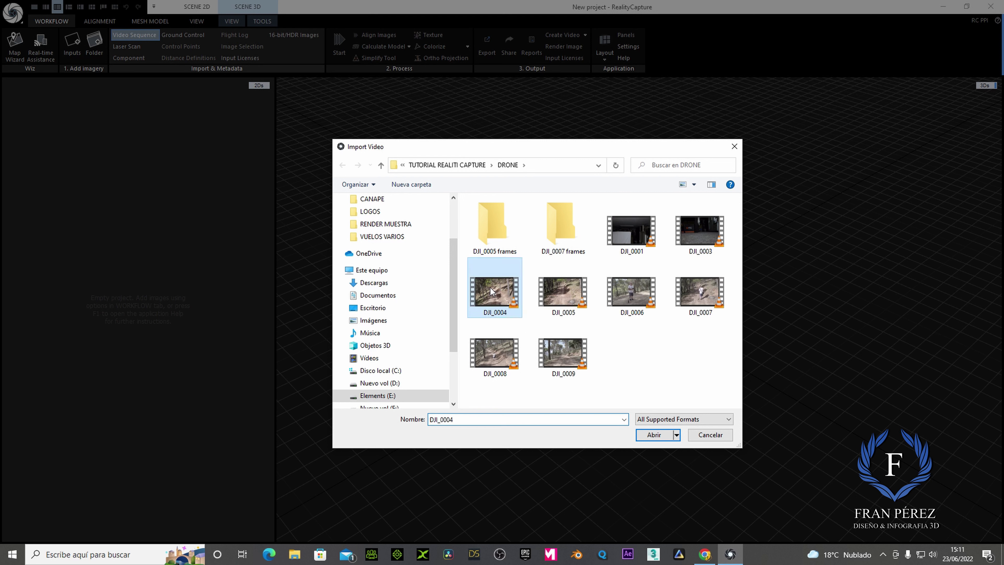
right_click(490, 287)
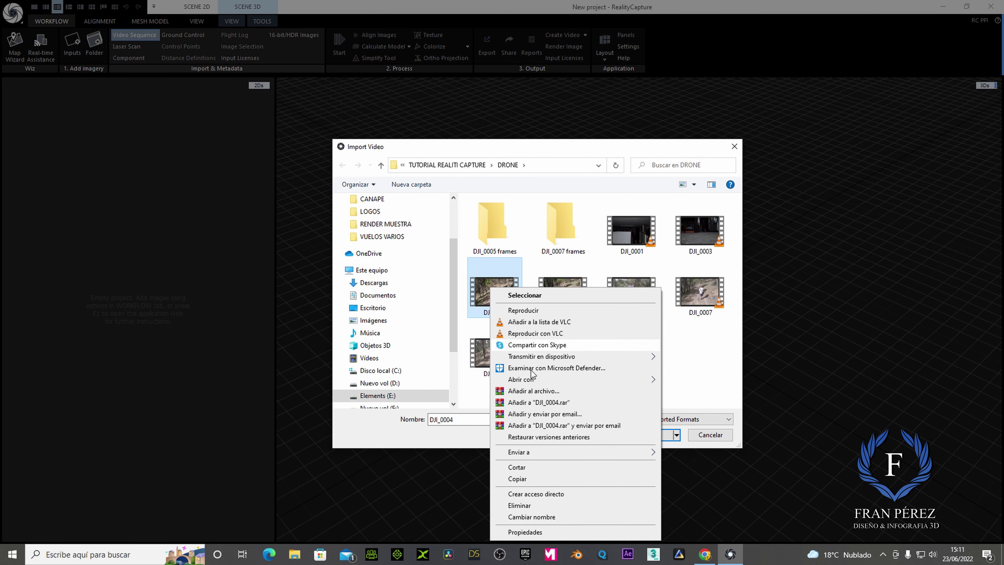
mouse_move(521, 378)
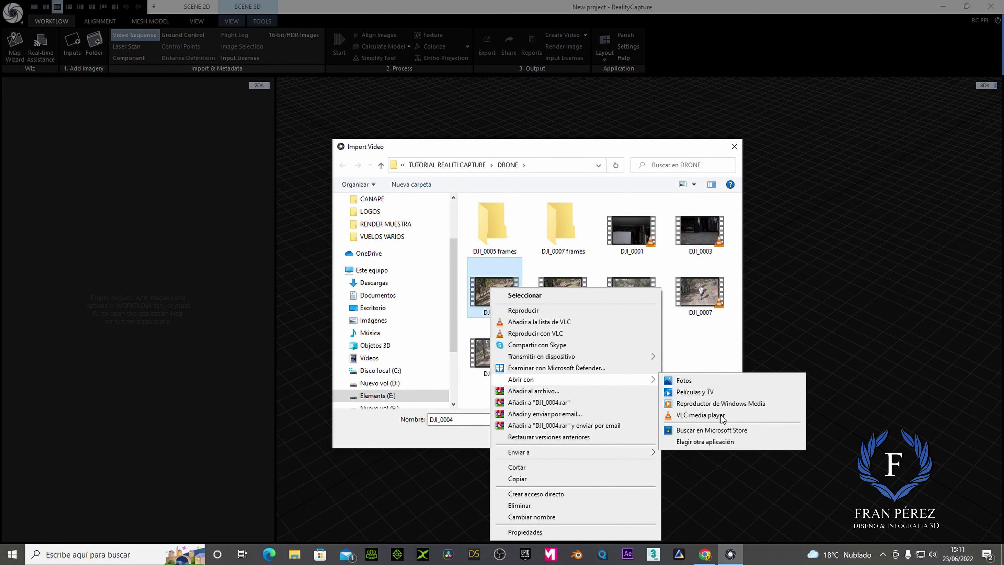
left_click(722, 415)
Import DJI_0004 with the default frame extraction options and dismiss the decoding error.
left_click(654, 435)
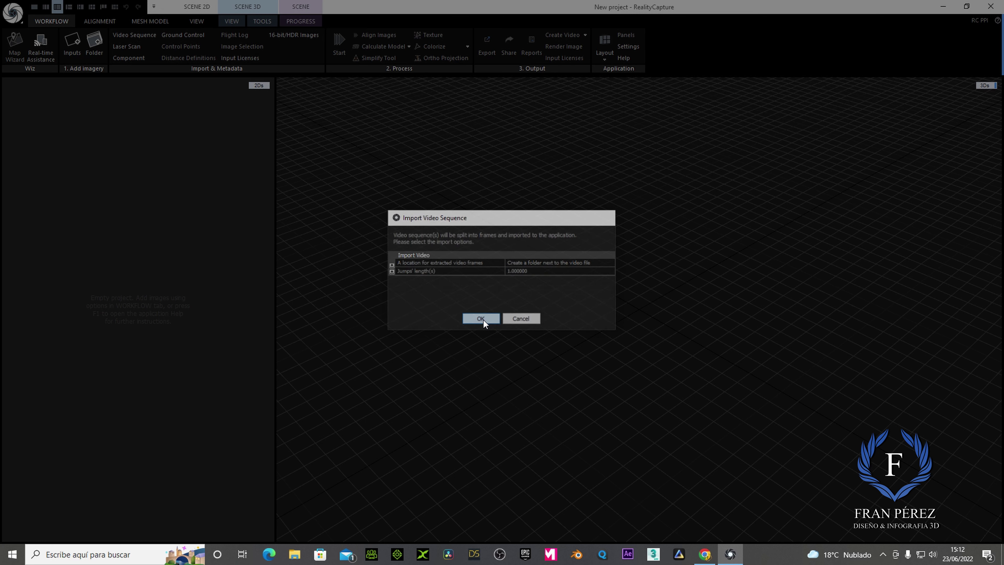
left_click(483, 318)
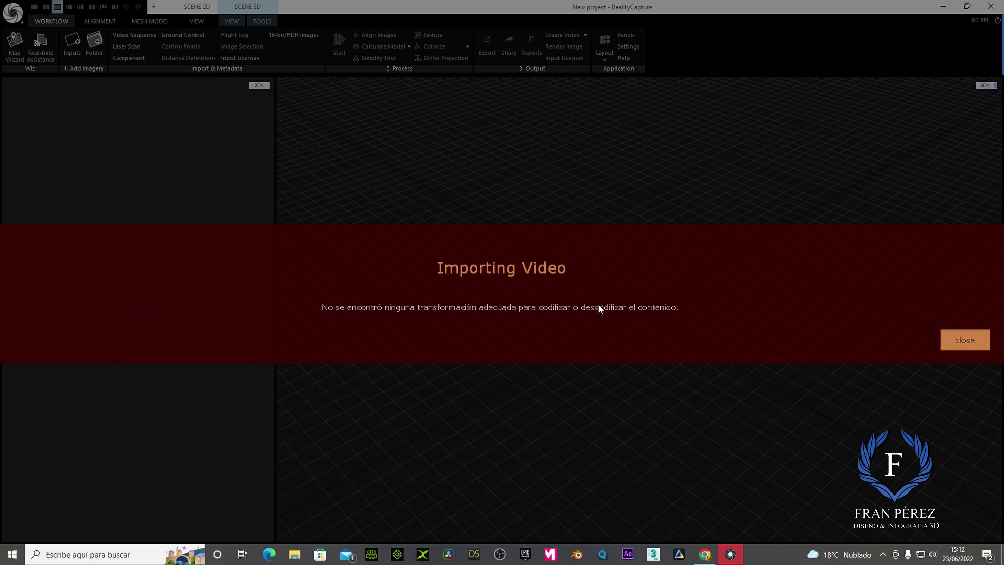
left_click(954, 341)
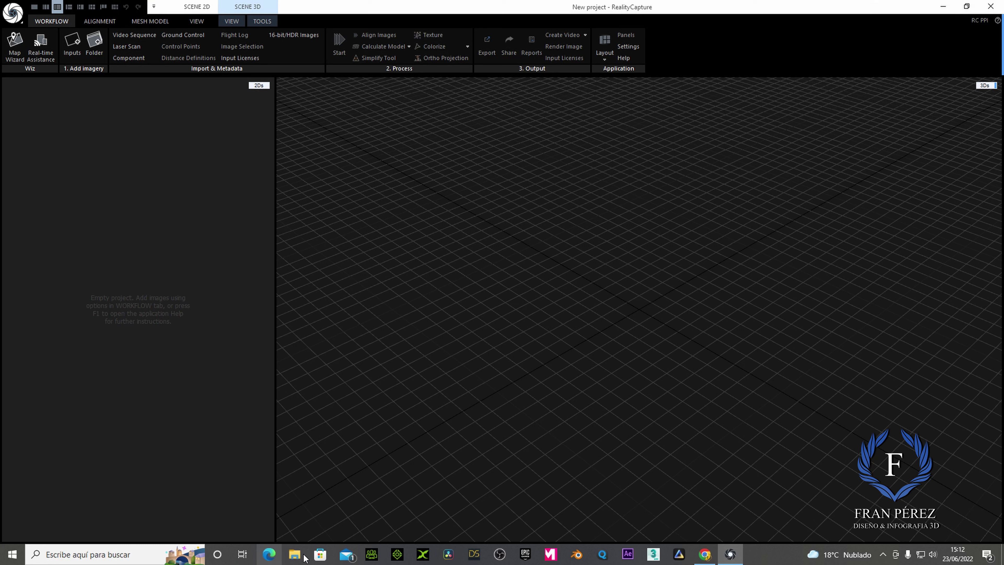
Return from File Explorer, reselect DJI_0004 for a Video Sequence import, then cancel it.
left_click(295, 557)
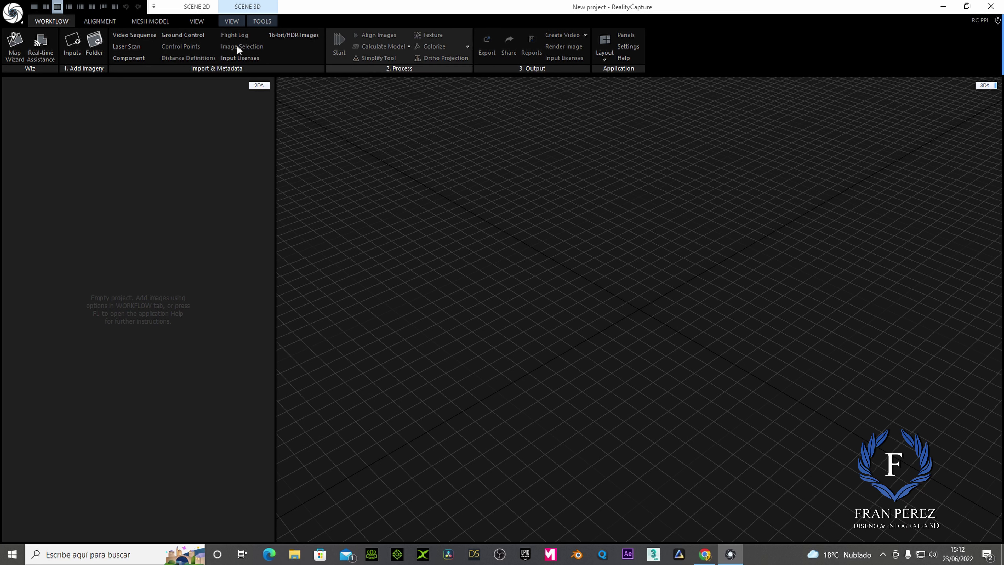
left_click(127, 35)
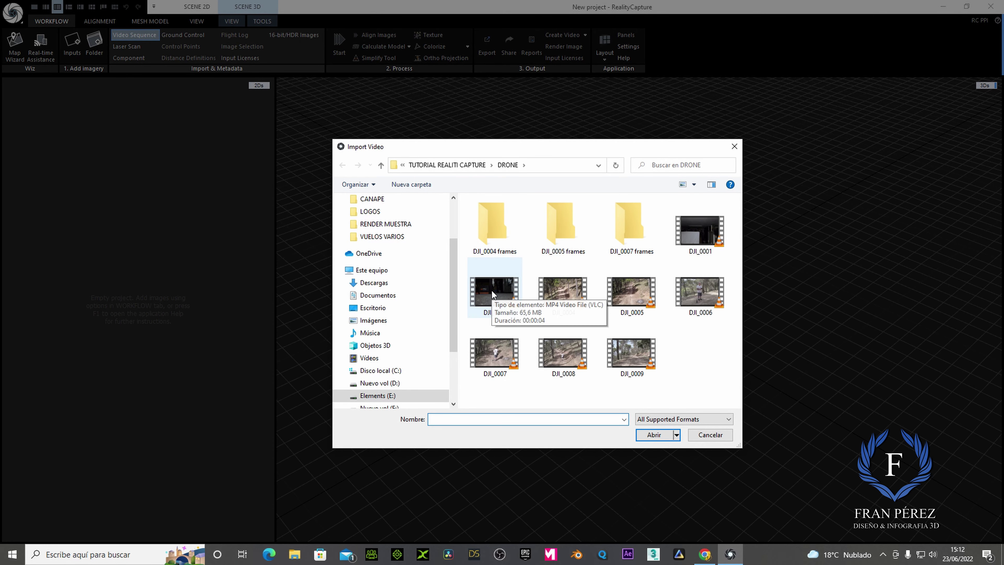
left_click(569, 296)
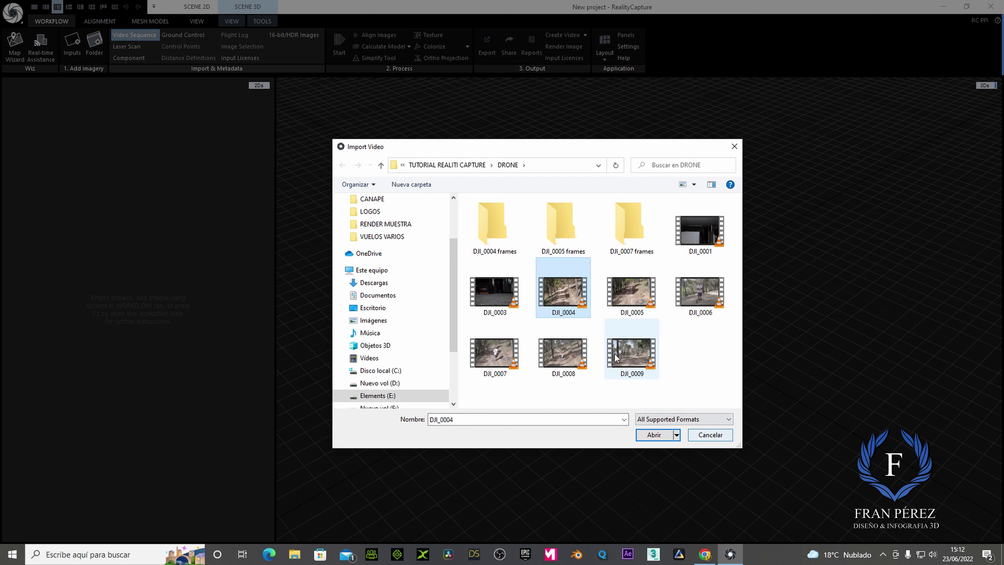
left_click(715, 439)
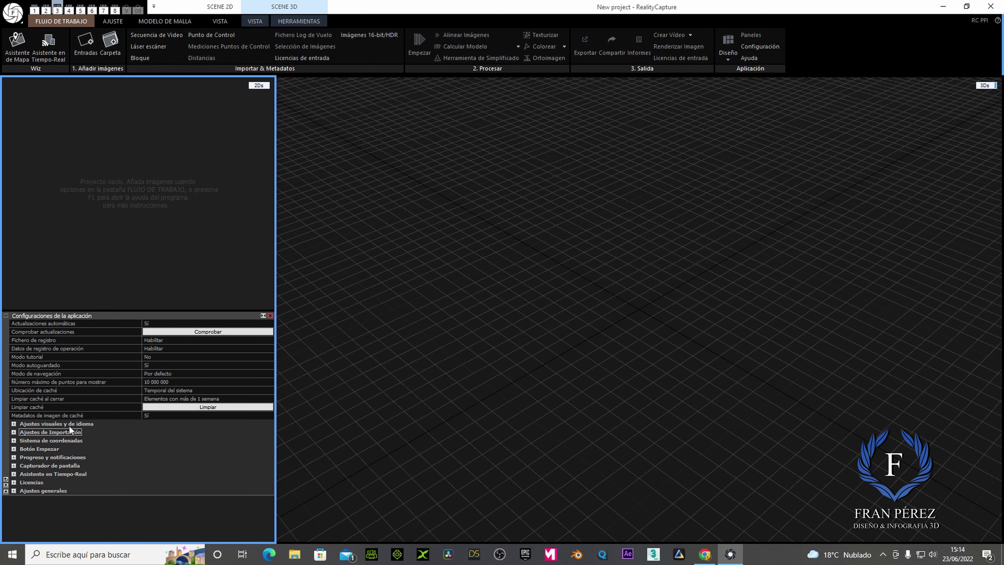
Expand the visual and language settings and open the Idioma UI language list.
left_click(14, 433)
left_click(13, 424)
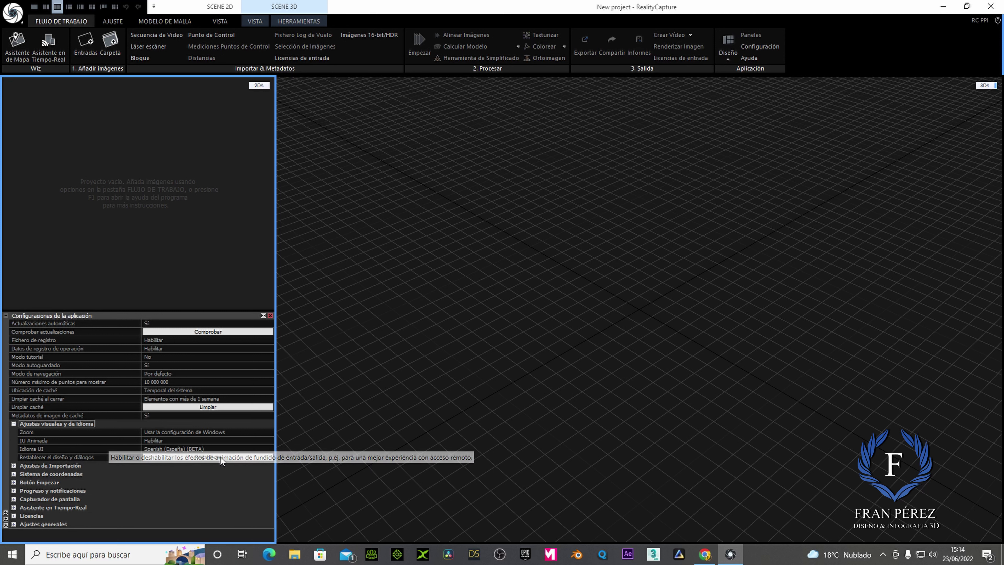
left_click(228, 449)
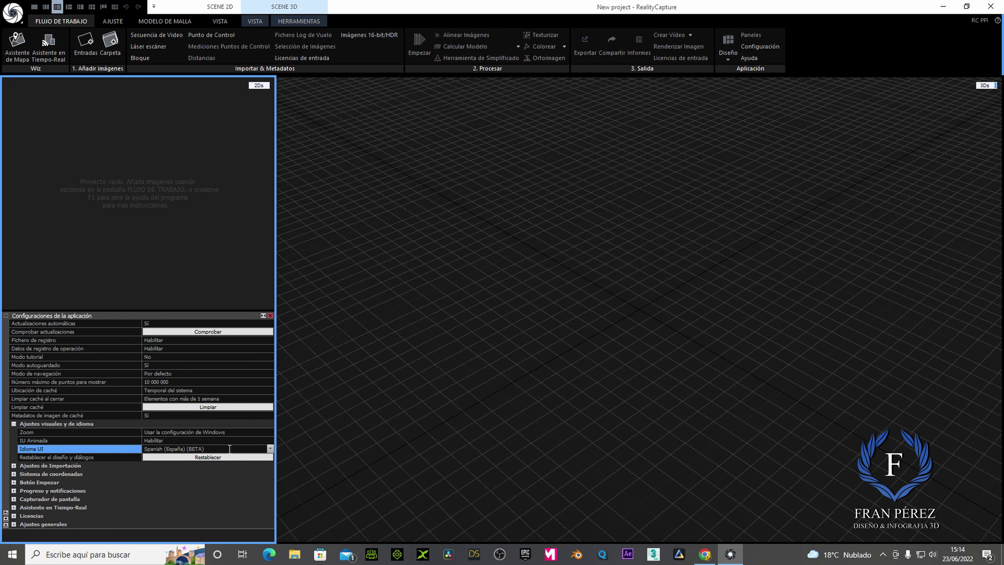
left_click(269, 450)
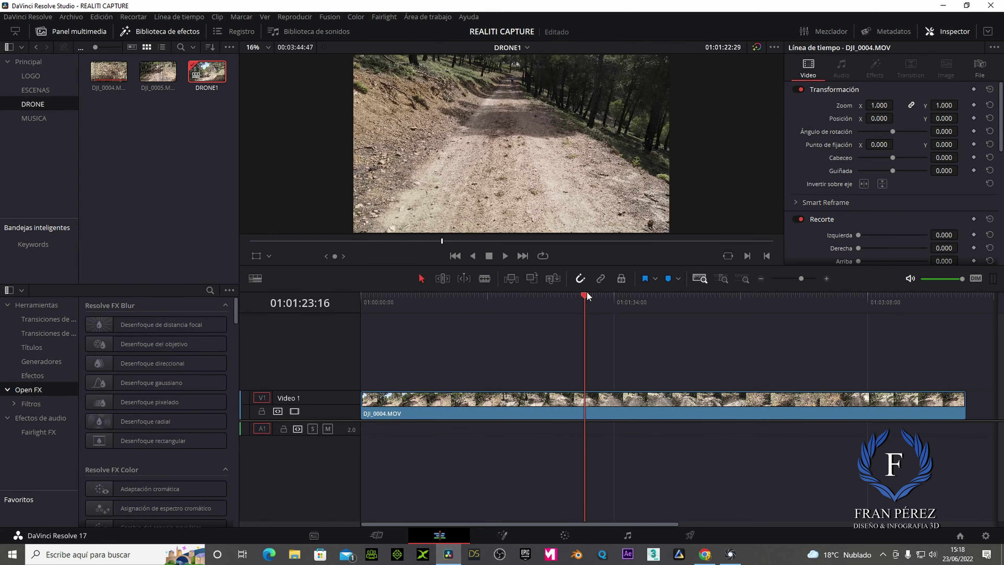
Scrub back a few frames and blade-cut DJI_0004.MOV at the playhead.
mouse_move(575, 297)
left_mouse_down()
mouse_move(378, 317)
mouse_move(513, 308)
mouse_move(497, 309)
left_mouse_up()
key("Left")
key("Left")
key("Left")
key("Left")
key("Left")
key("Left")
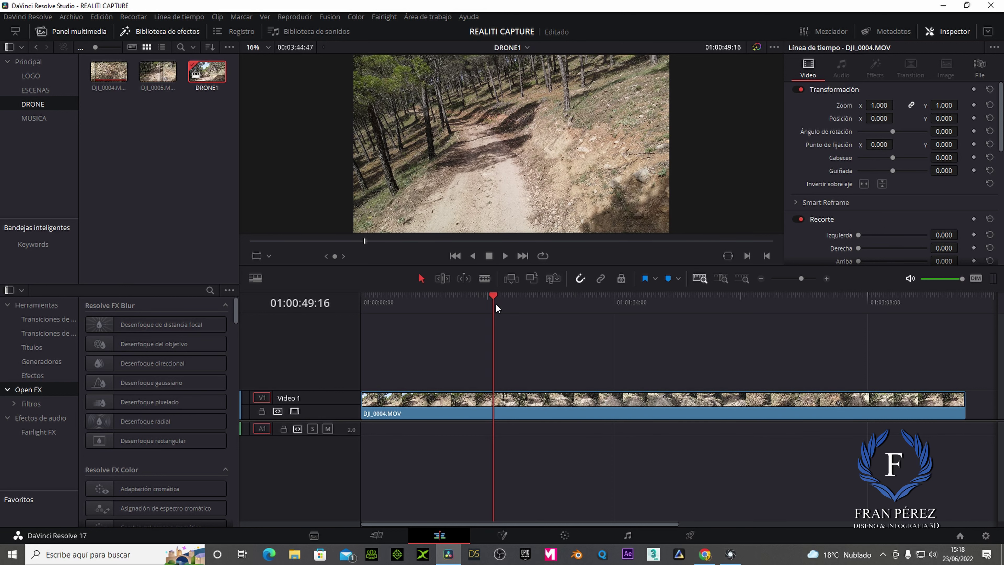
key("Left")
key("Left")
key("Left")
key("Left")
key("Left")
key("Left")
key("Left")
key("Left")
key("Left")
key("Left")
key("Left")
key("Left")
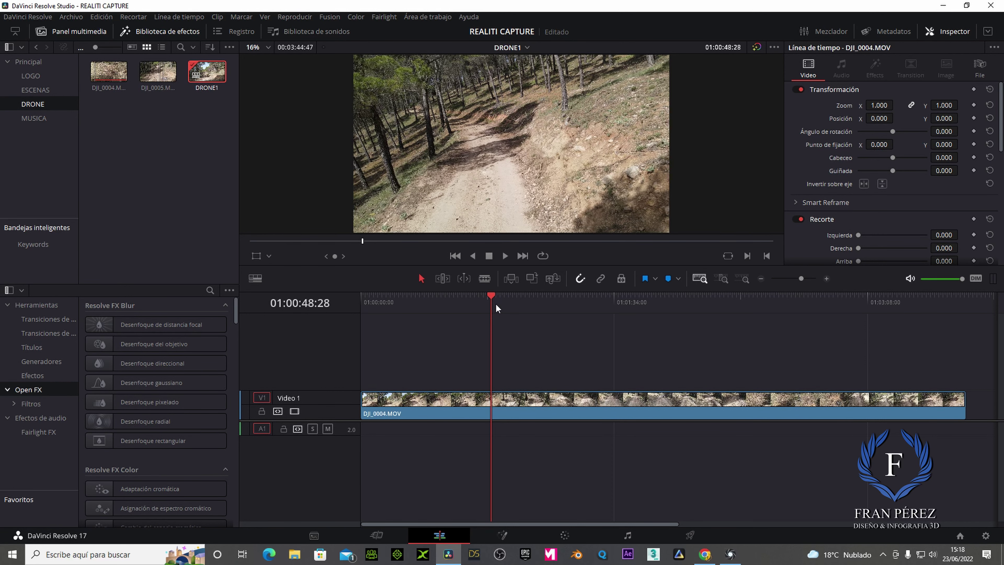
key("Left")
key("Left")
key("Left")
key("Left")
key("Left")
key("Left")
key("Left")
key("Left")
key("Left")
key("Left")
key("Left")
key("Left")
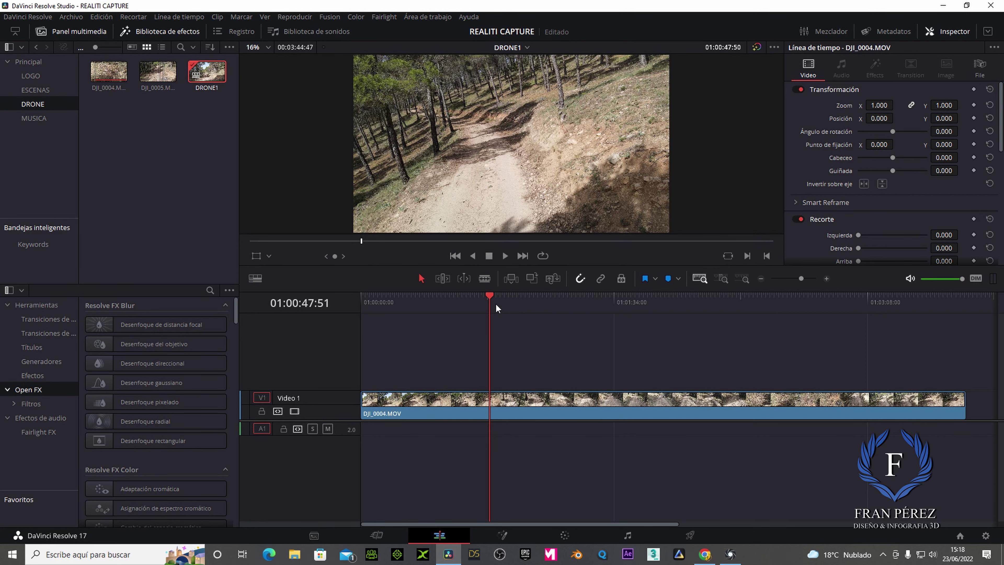
key("Left")
key("b")
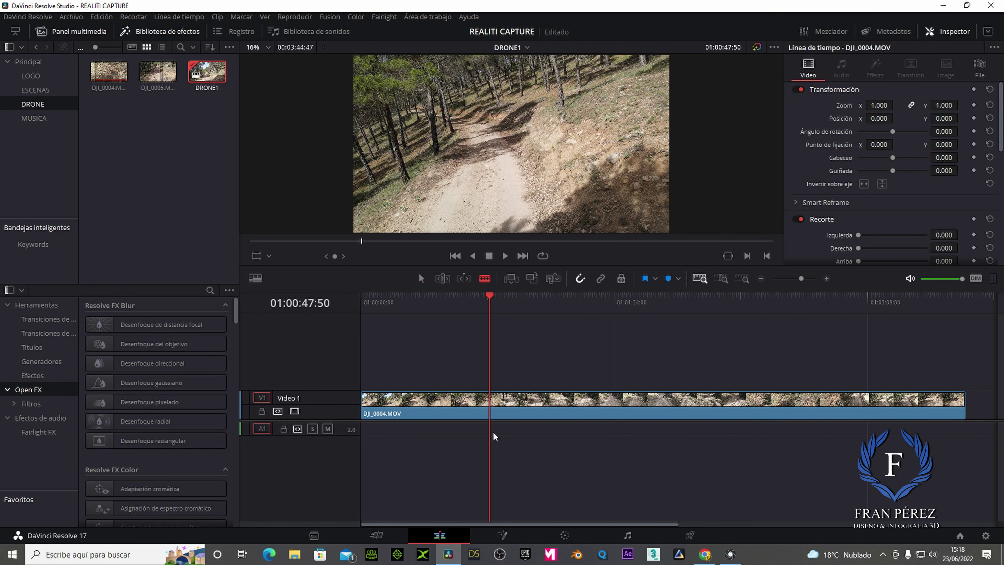
left_click(499, 405)
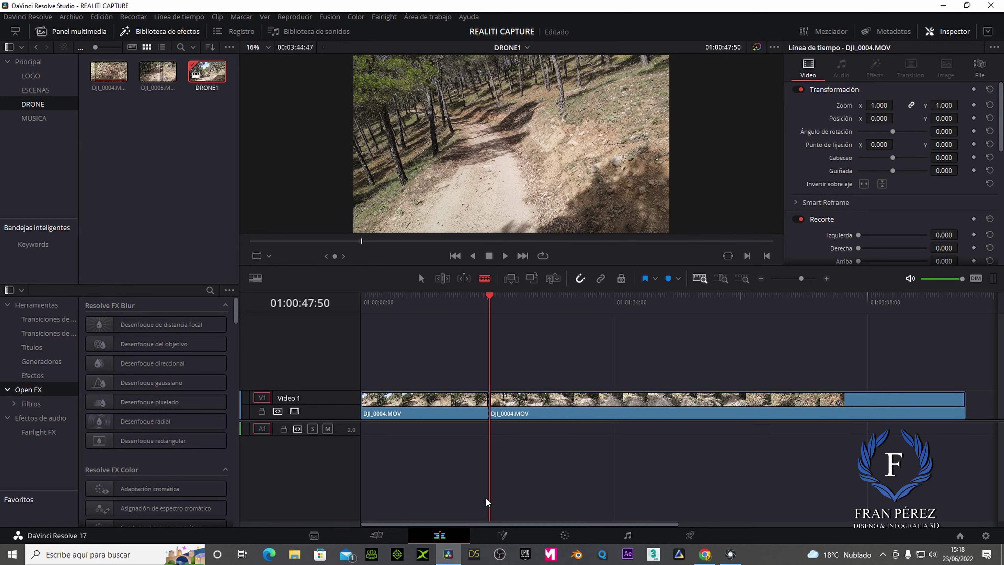
Play to the next cut point, split again, and ripple-delete the short middle clip.
key("space")
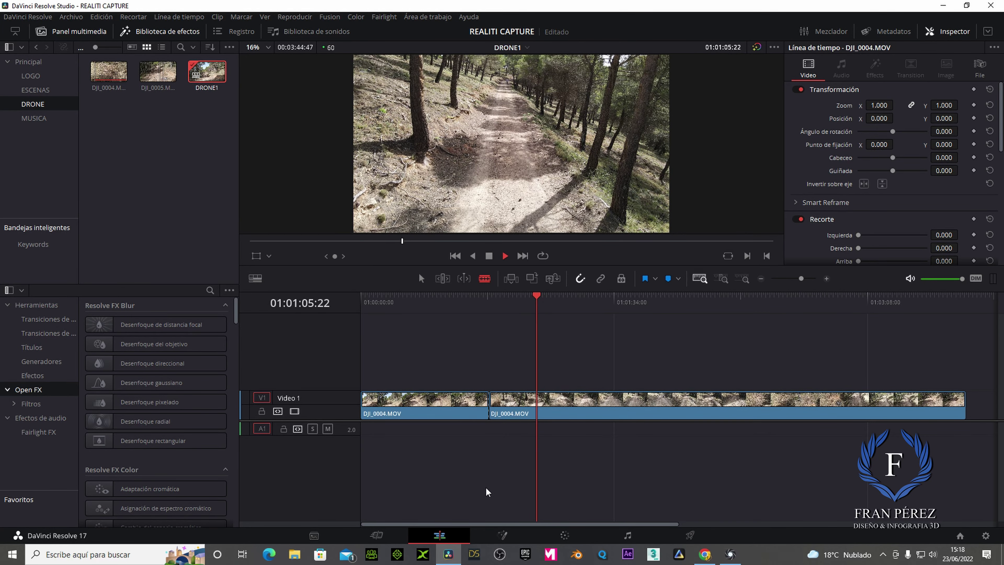
key("space")
left_click(537, 402)
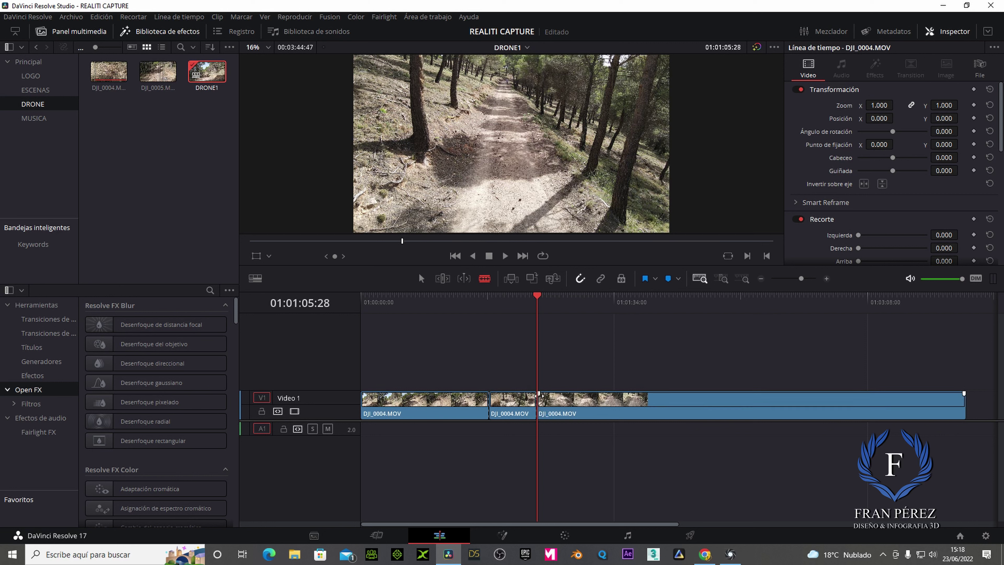
left_click_drag(509, 393, 497, 446)
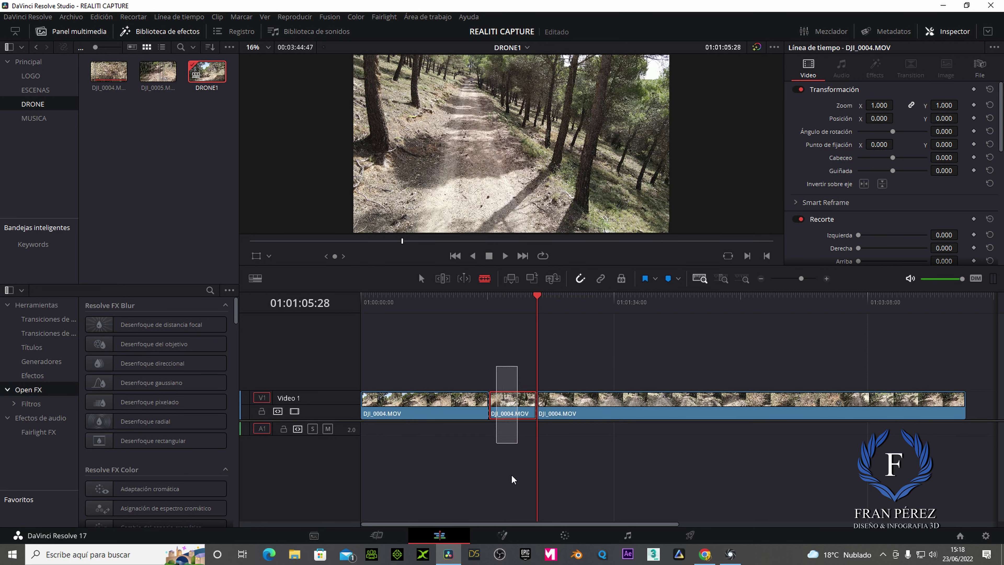
key("Delete")
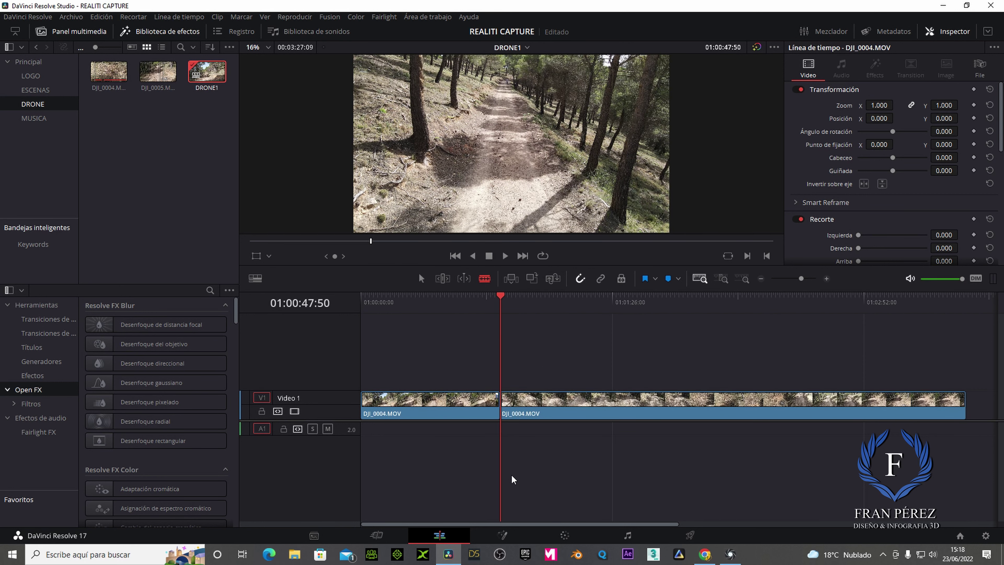
Review the edit in playback and split the footage at 01:01:26:31.
left_click(470, 301)
key("space")
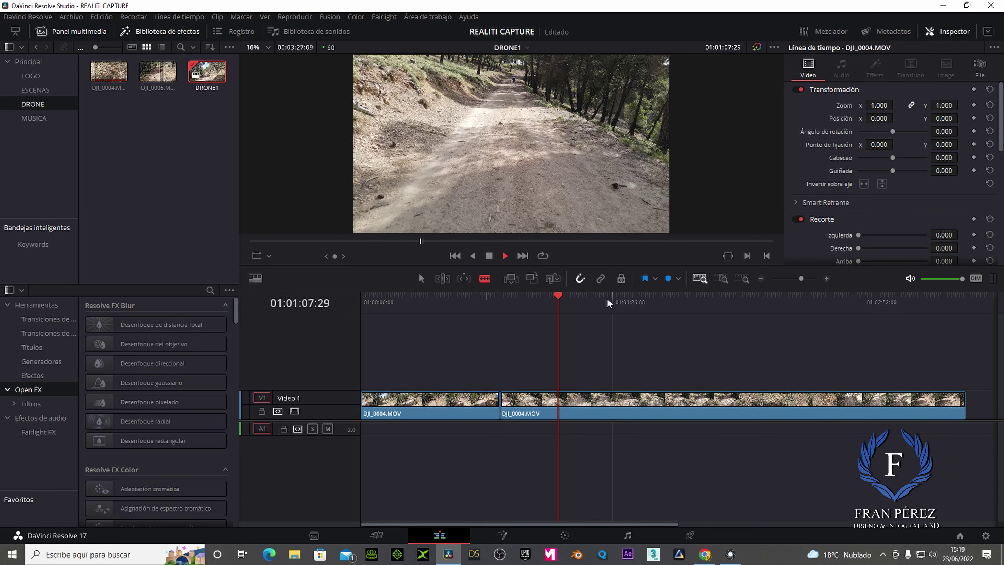
left_click(607, 303)
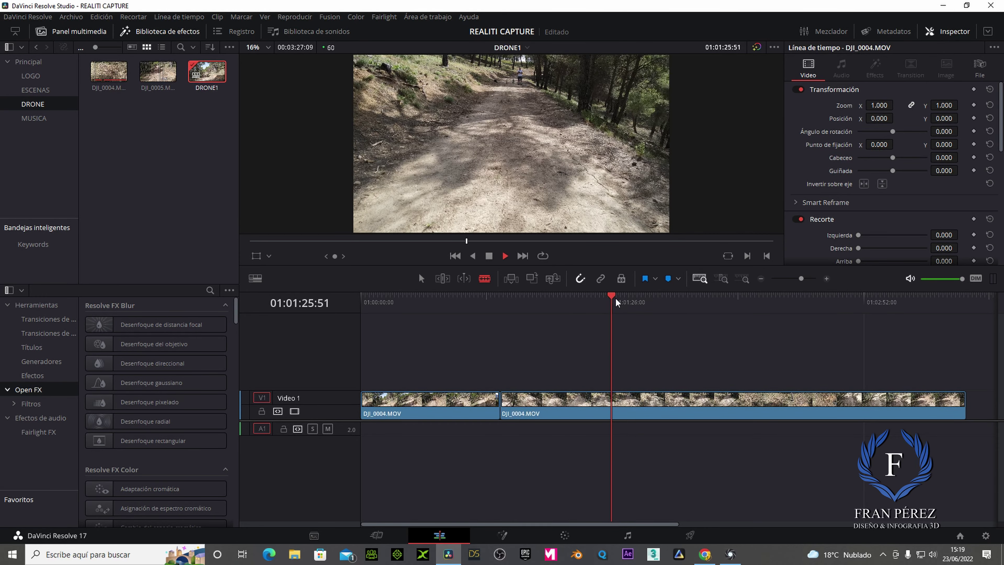
key("space")
left_click(618, 401)
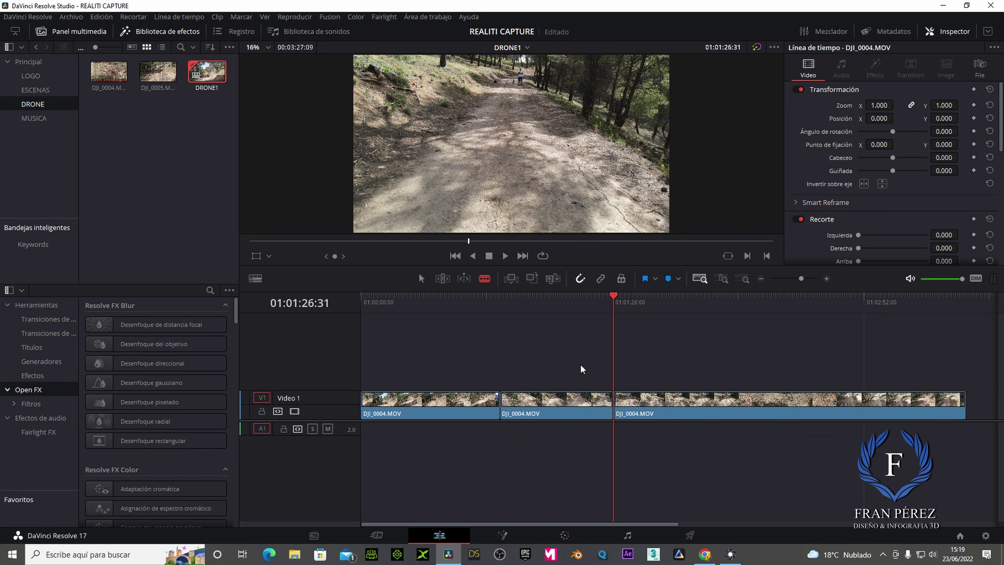
Delete the trailing clip after the cut and select the first DJI_0004.MOV clip for grading.
key("a")
left_click(708, 401)
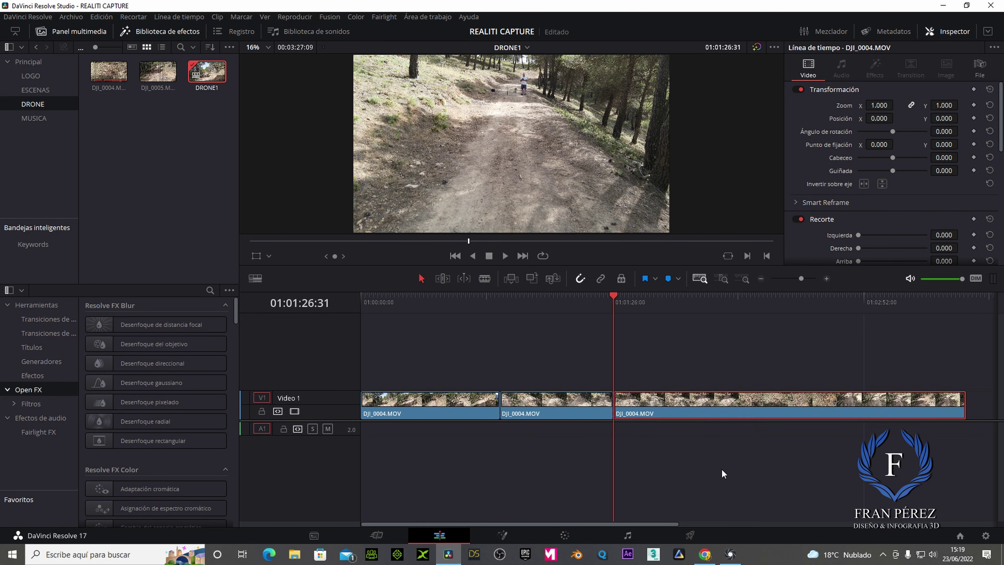
key("Delete")
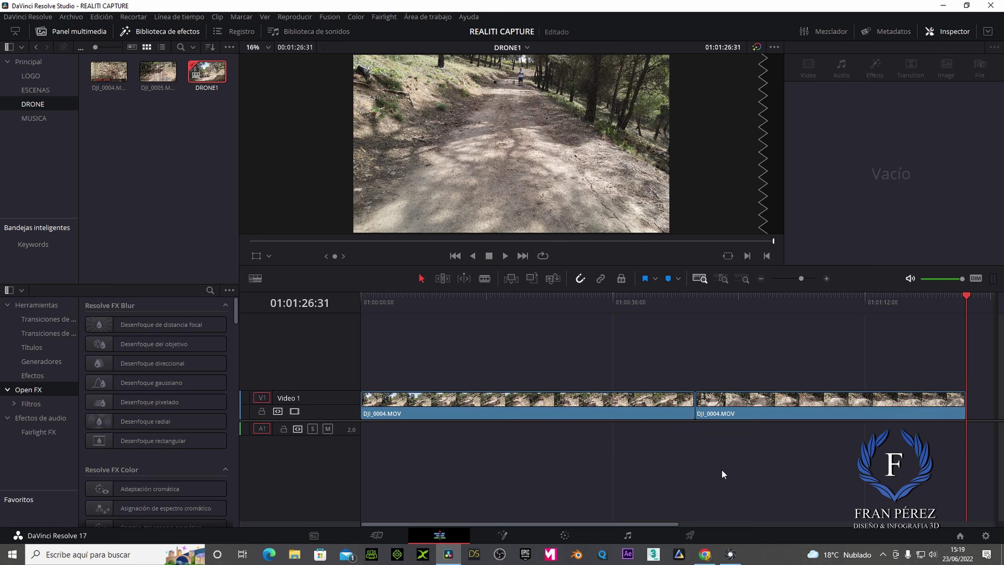
mouse_move(445, 304)
left_mouse_down()
mouse_move(877, 315)
mouse_move(896, 291)
mouse_move(739, 338)
mouse_move(479, 350)
left_mouse_up()
left_click(501, 415)
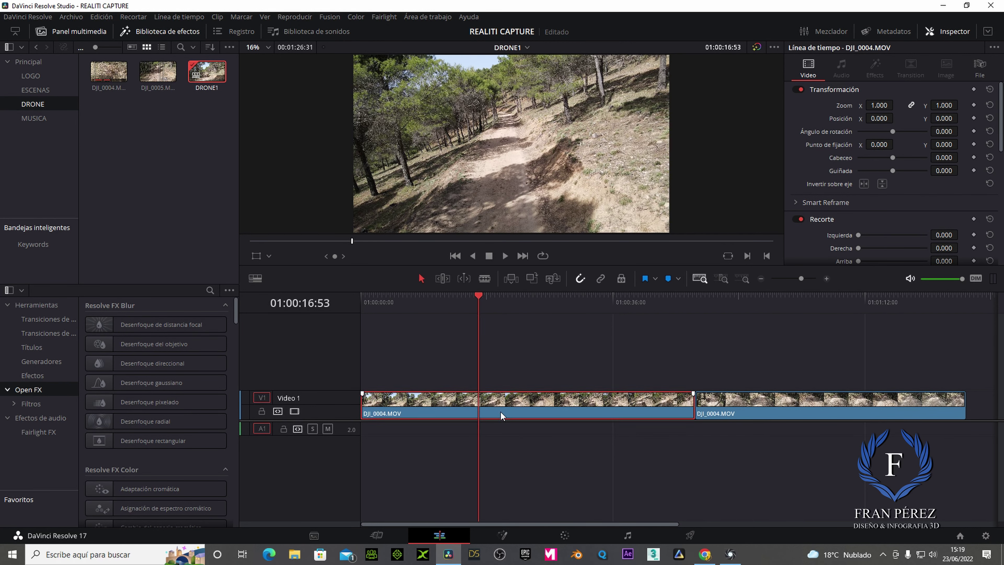
left_click(566, 539)
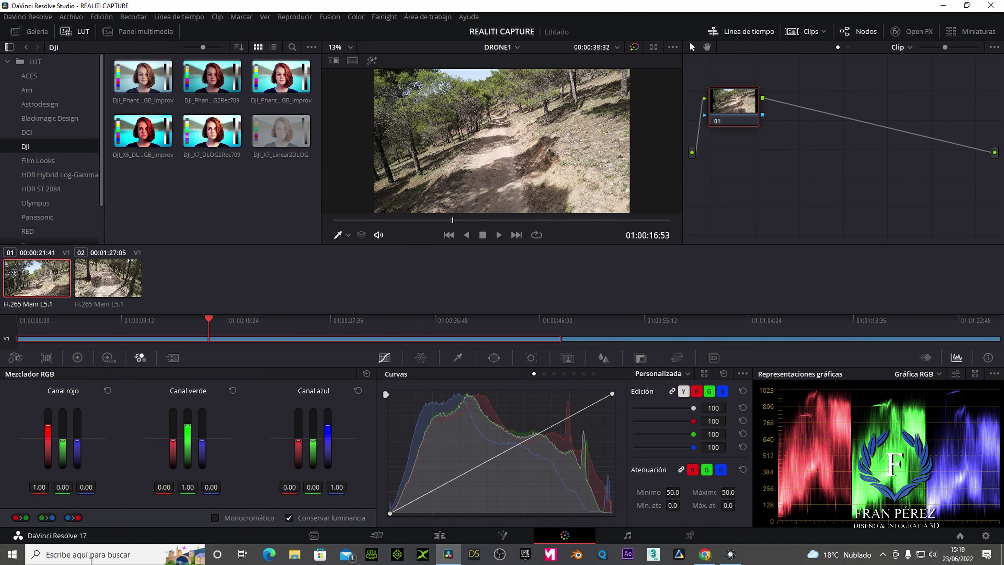
Lower the gain to 0.95 on clip 01 and 0.90 on clip 02 in the Primaries wheels.
left_click(78, 358)
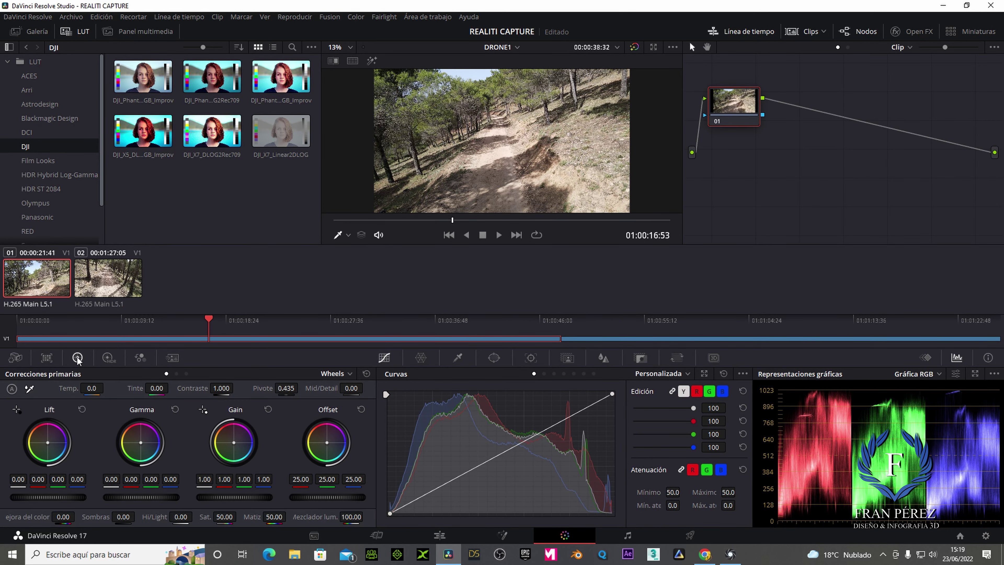
left_click_drag(245, 499, 233, 497)
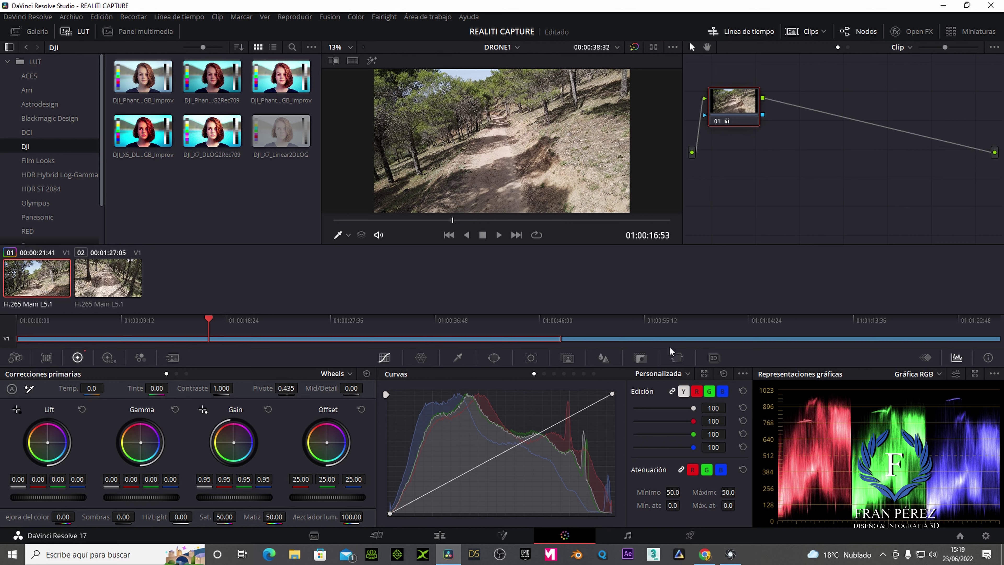
left_click(669, 321)
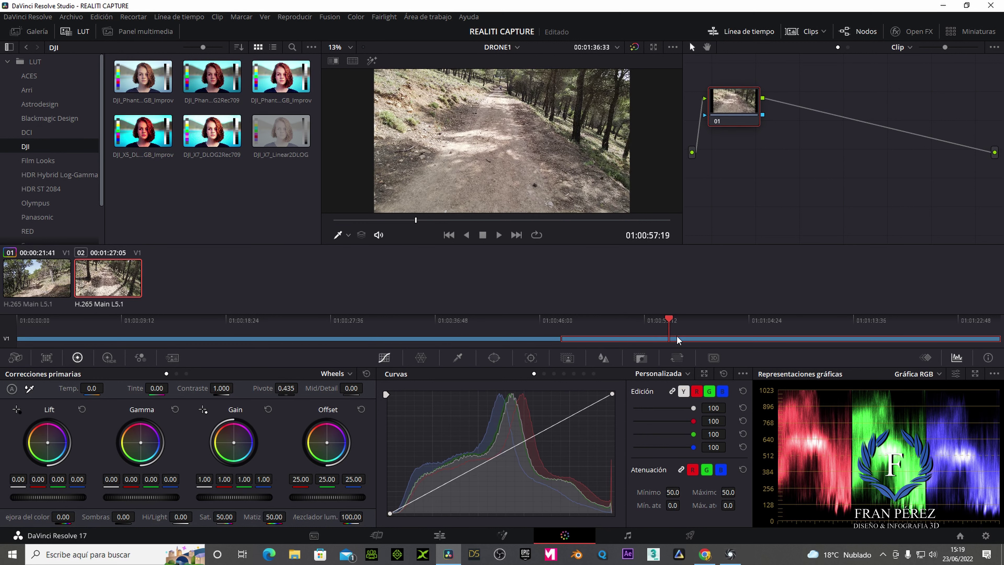
left_click_drag(245, 500, 221, 499)
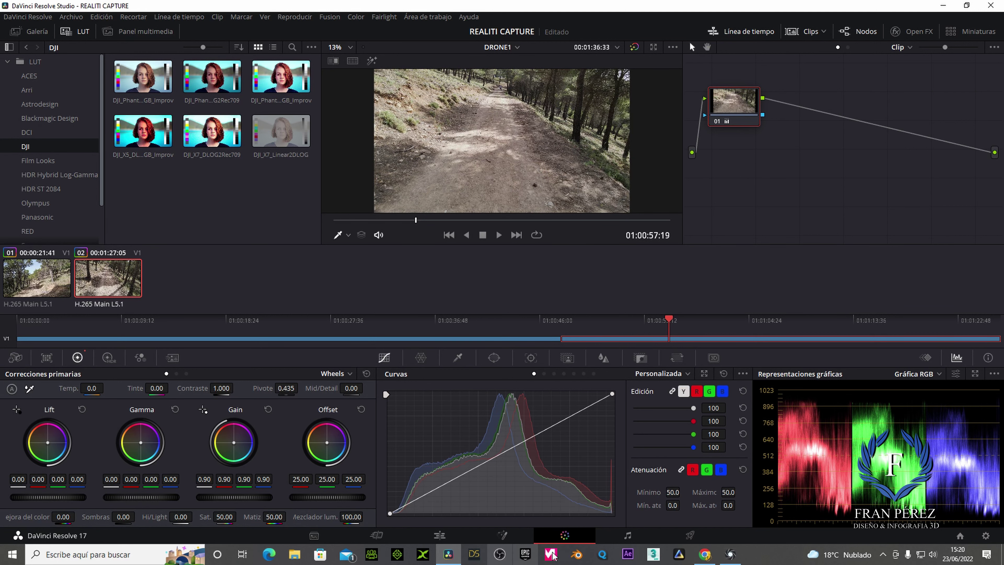
left_click(690, 536)
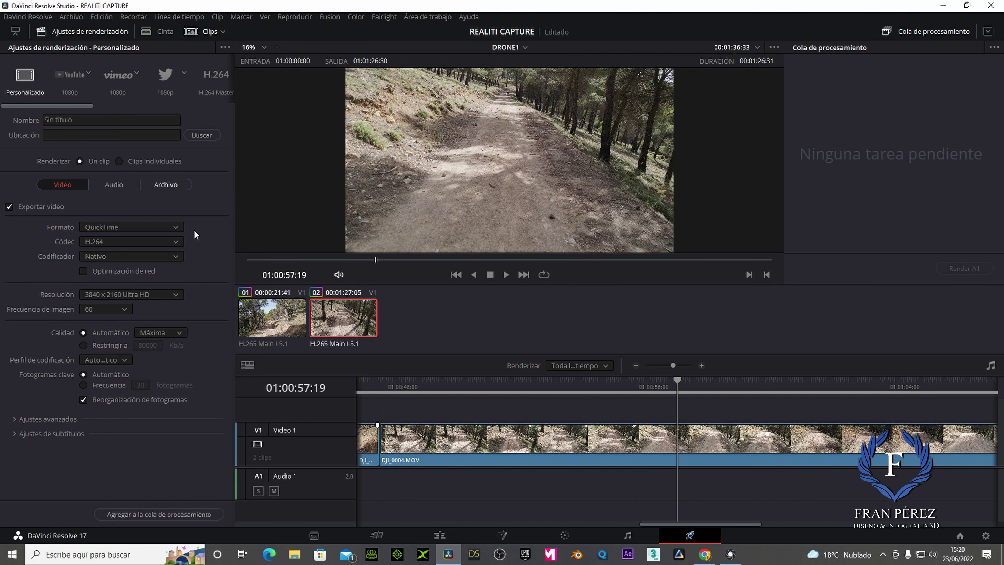
Set the render format to MP4 and name the output SENDERO.
left_click(177, 228)
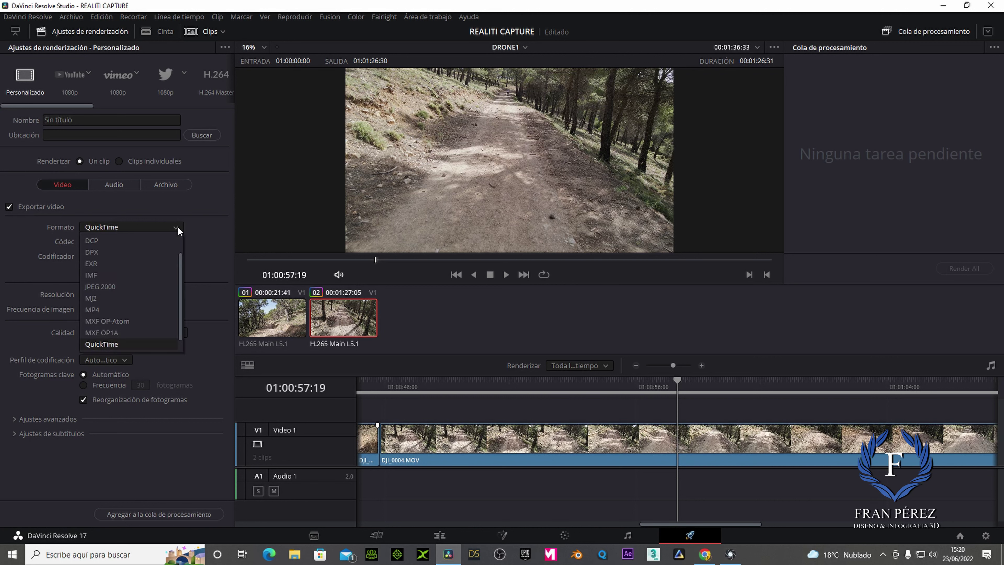
left_click(94, 308)
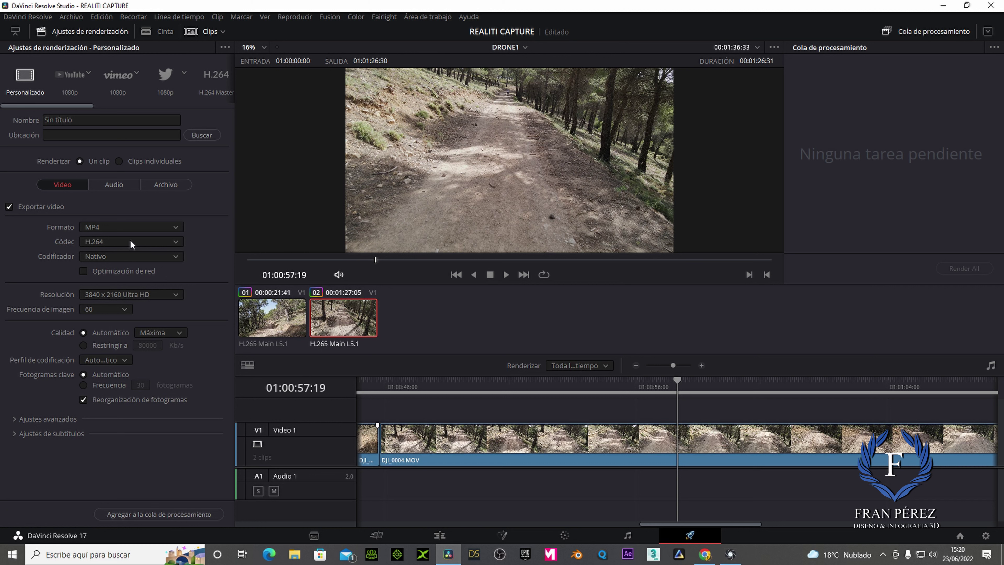
left_click(92, 123)
type("SENDERO")
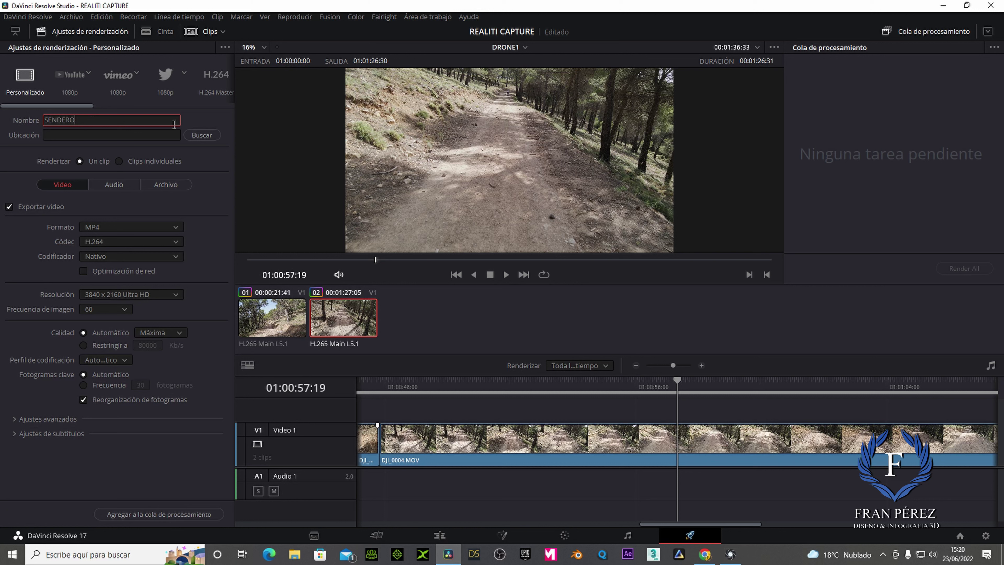
left_click(204, 136)
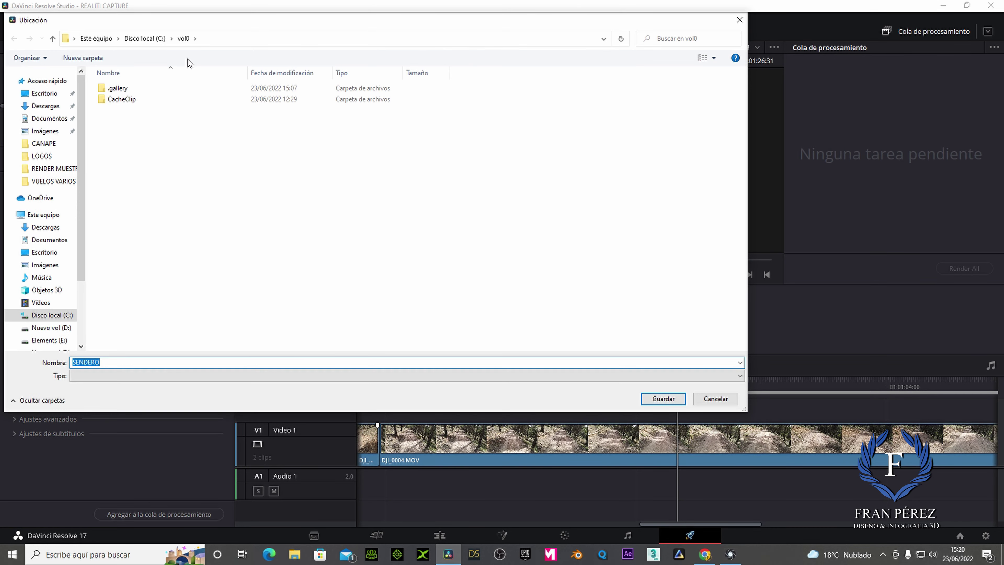
Browse the computer's drives, checking TRABAJOS (J:) before moving to Elements (E:).
left_click(96, 38)
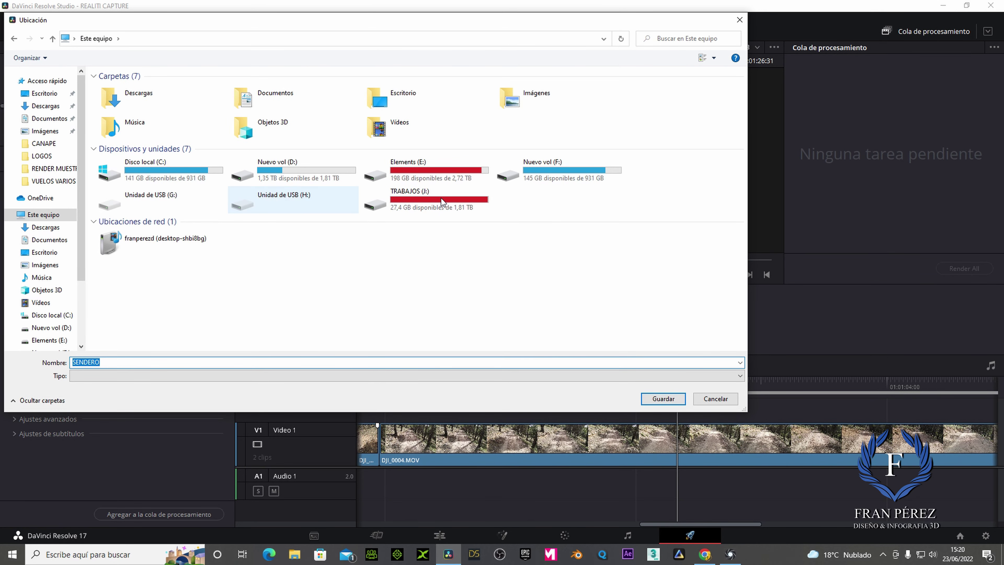
double_click(414, 205)
scroll(201, 295, "down", 3)
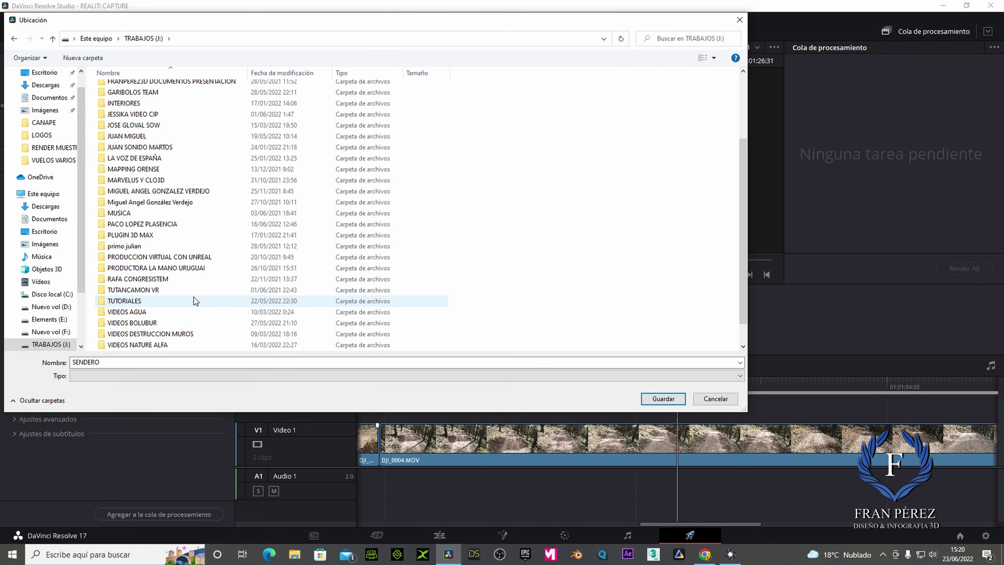
scroll(194, 301, "down", 2)
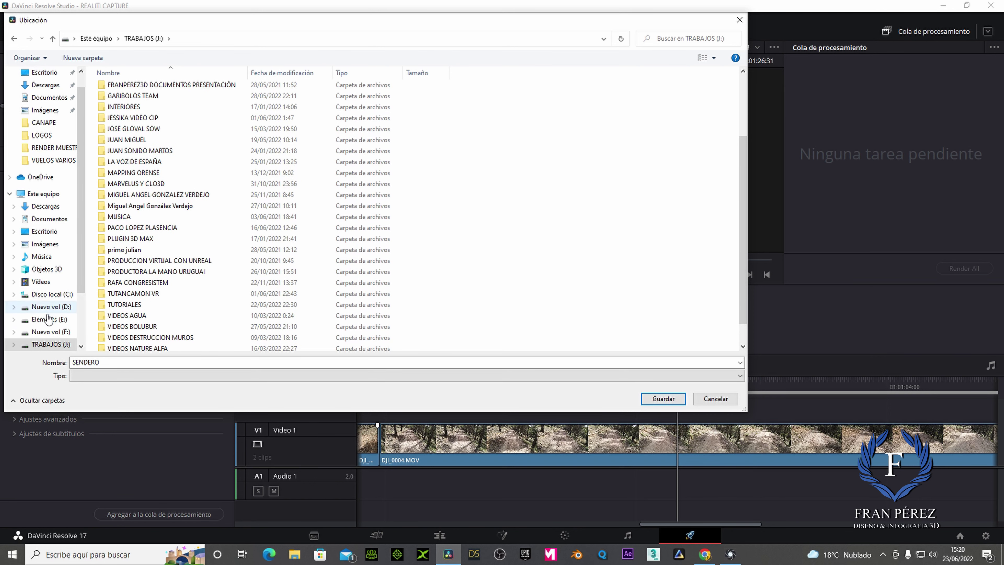
left_click(49, 320)
scroll(226, 294, "down", 4)
scroll(226, 295, "down", 5)
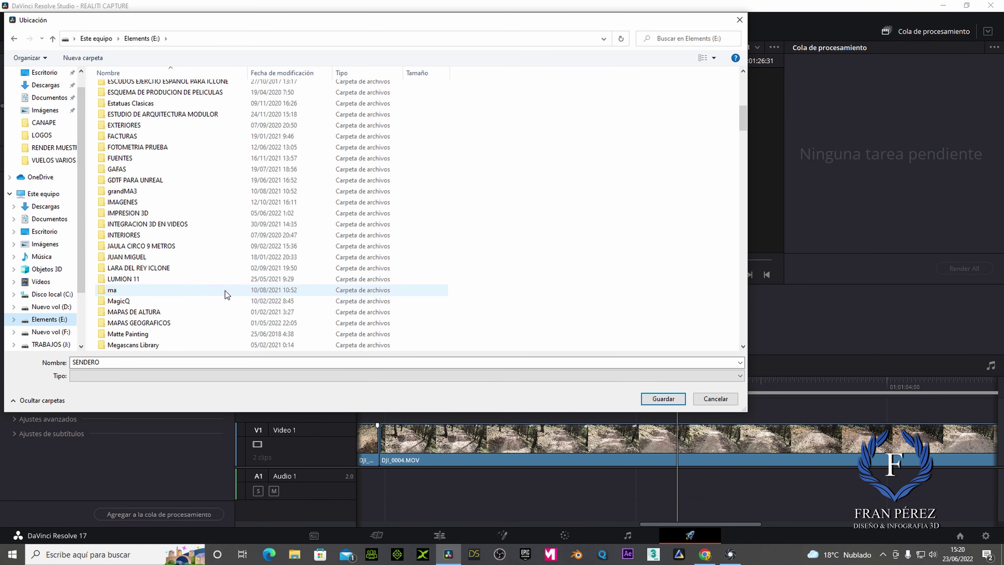
scroll(226, 295, "down", 5)
scroll(226, 295, "down", 5)
scroll(226, 294, "down", 5)
scroll(226, 294, "down", 5)
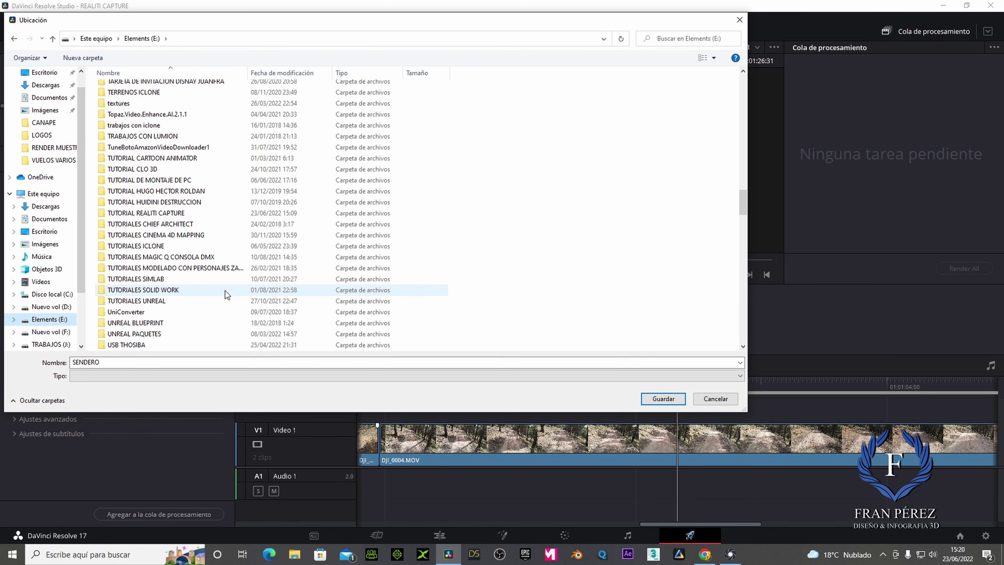
Save the render to the TUTORIAL REALITI CAPTURE folder rather than its MODELO1 subfolder.
double_click(152, 213)
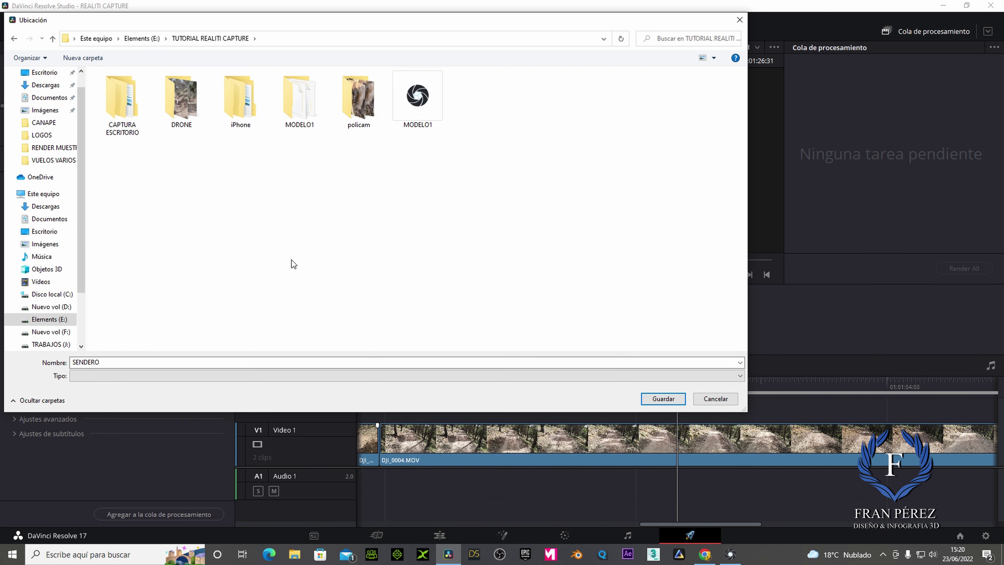
double_click(299, 100)
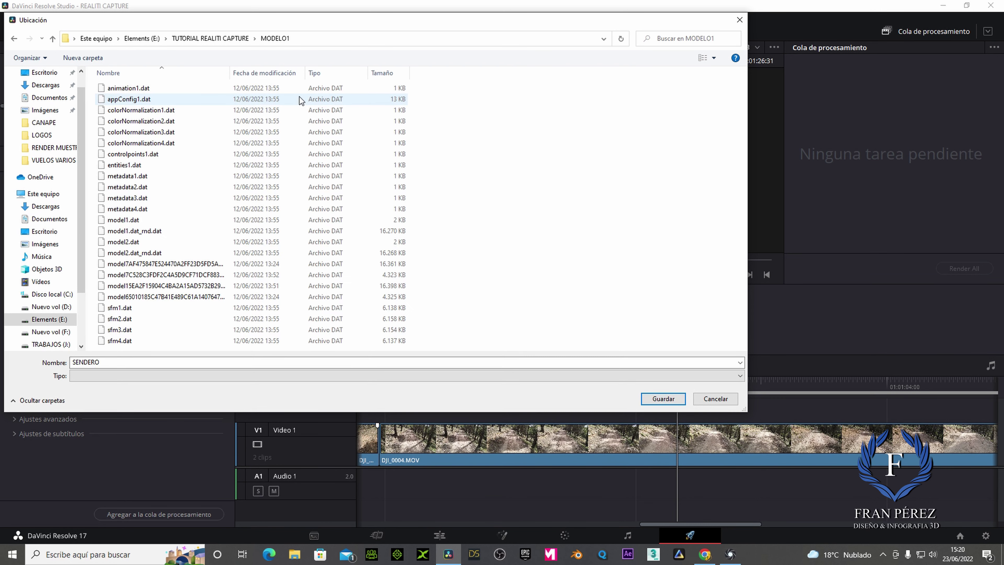
left_click(53, 38)
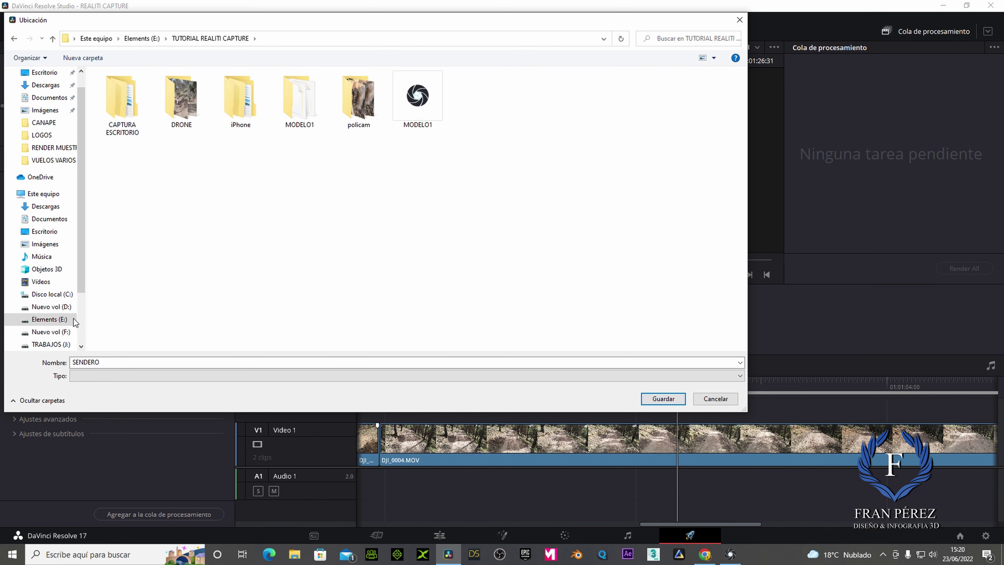
left_click(662, 400)
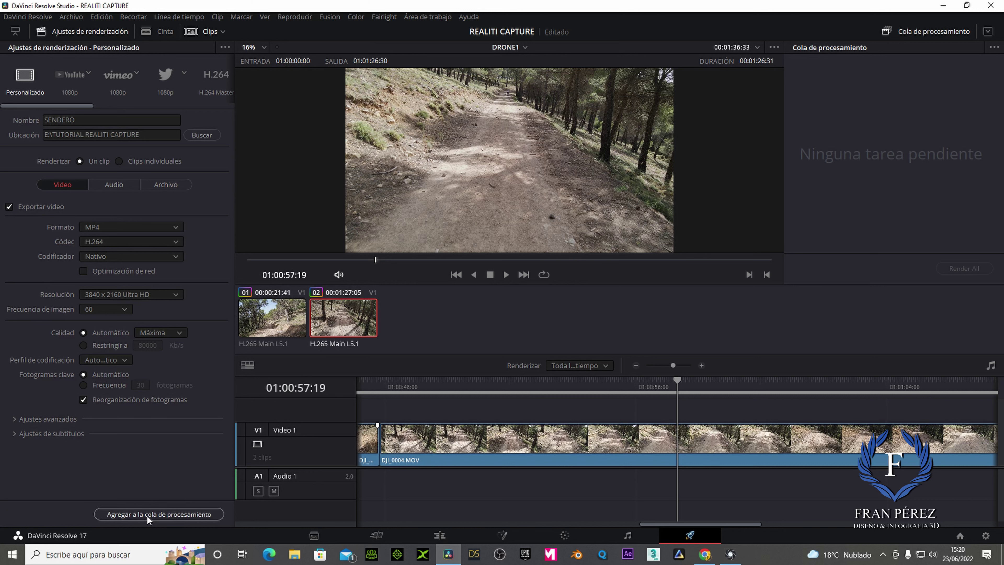
Queue and render SENDERO in DaVinci Resolve, then return to the empty RealityCapture project.
left_click(147, 515)
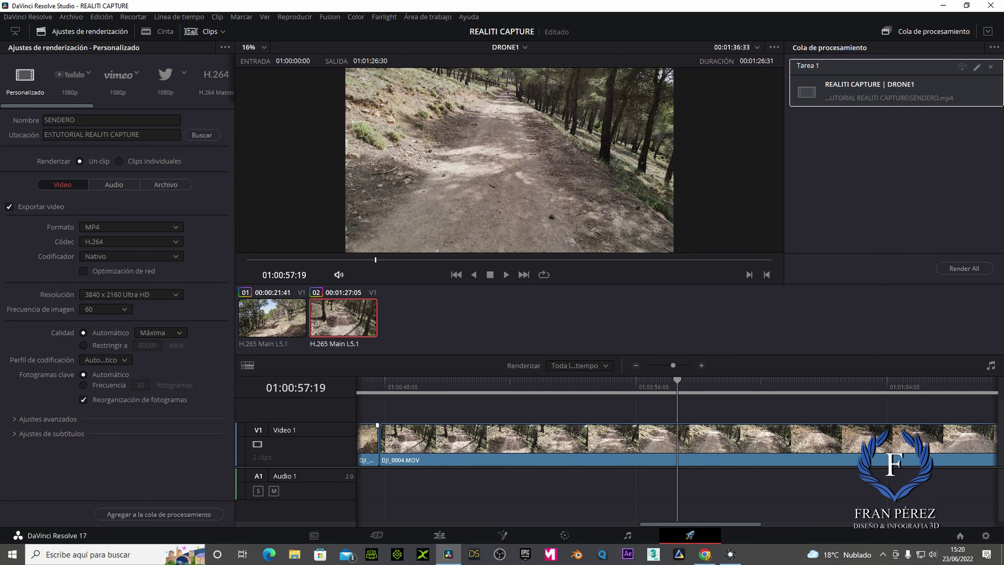
left_click(963, 264)
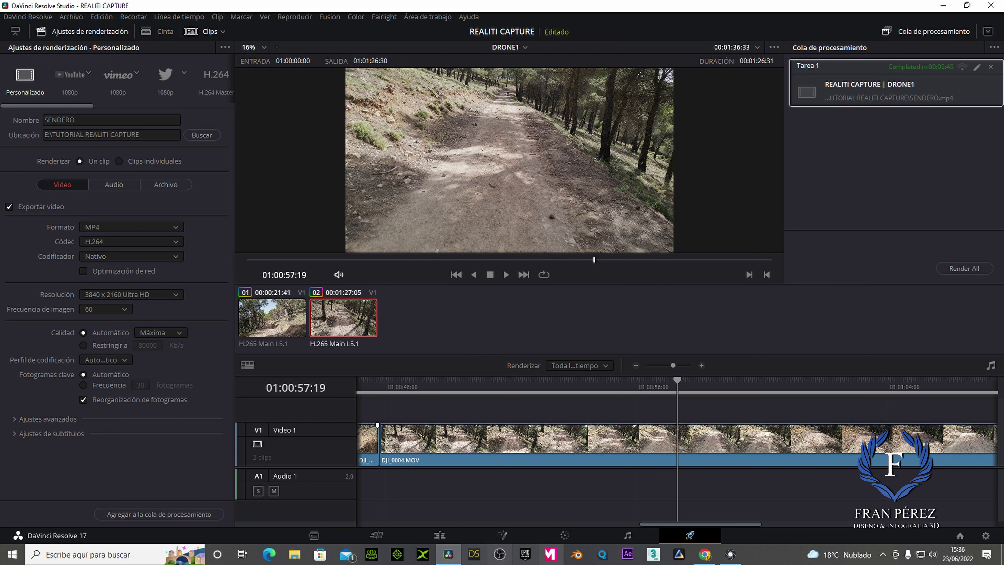
left_click(731, 554)
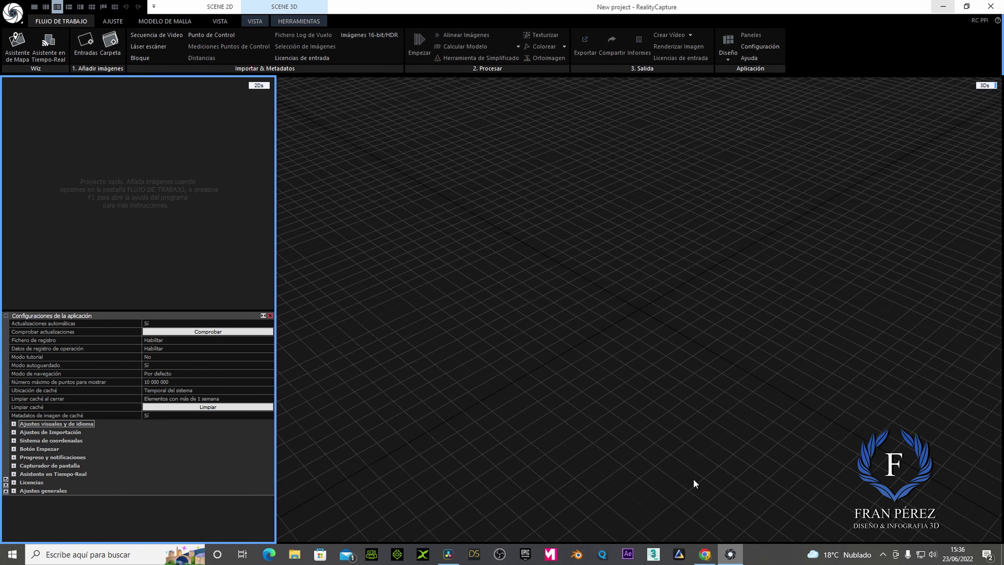
Import SENDERO from TUTORIAL REALITI CAPTURE as a video sequence with default extraction settings.
left_click(148, 36)
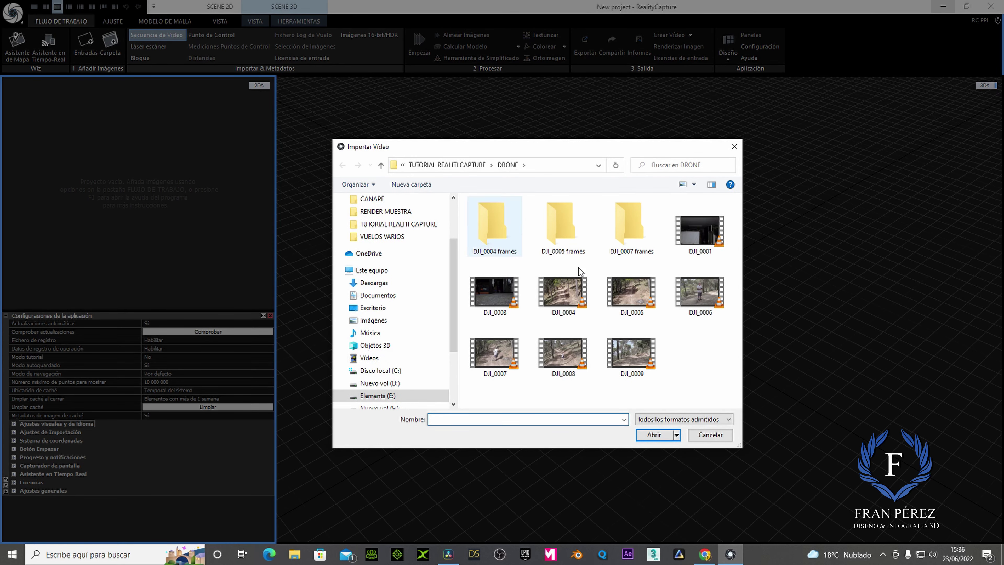
left_click(481, 165)
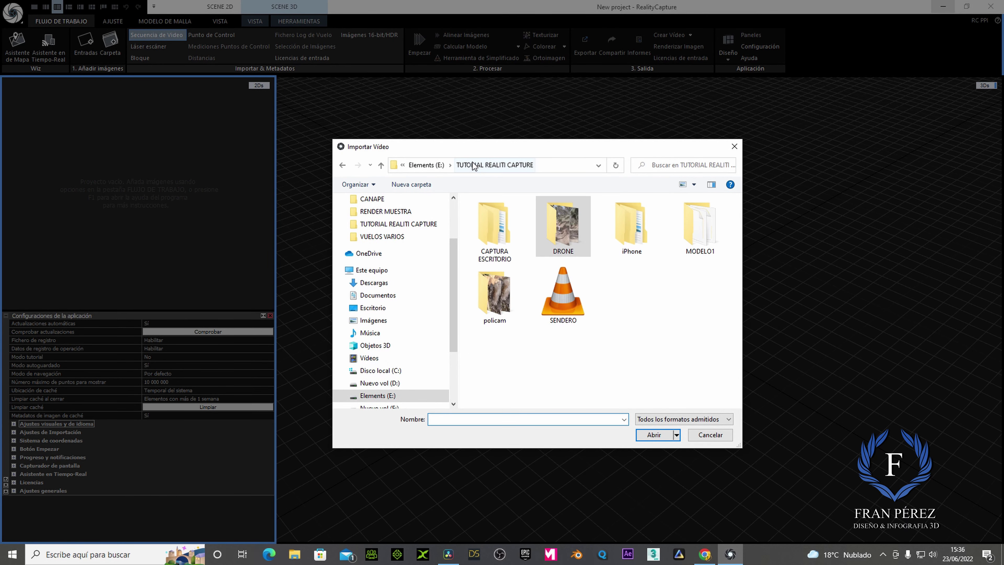
left_click(563, 301)
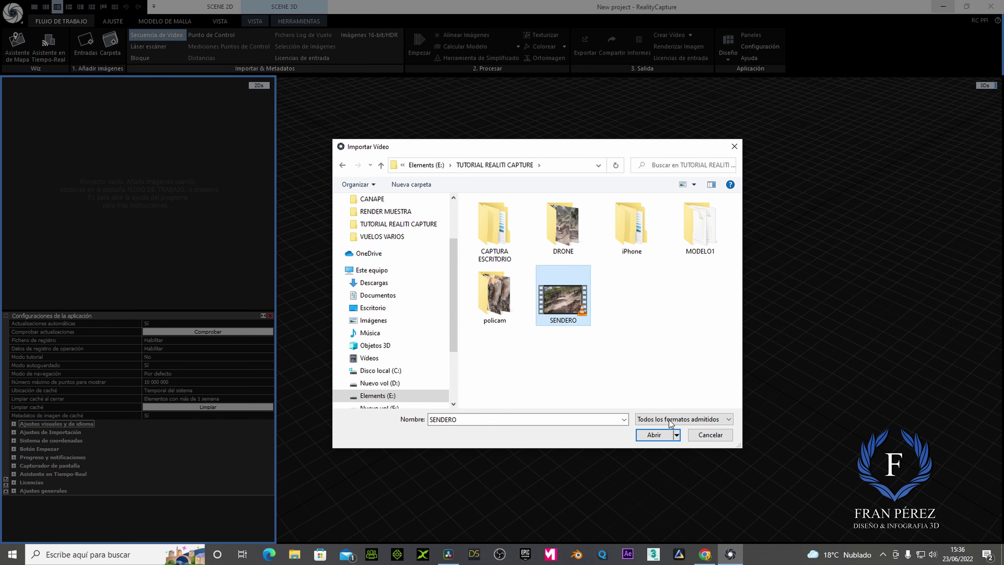
left_click(658, 433)
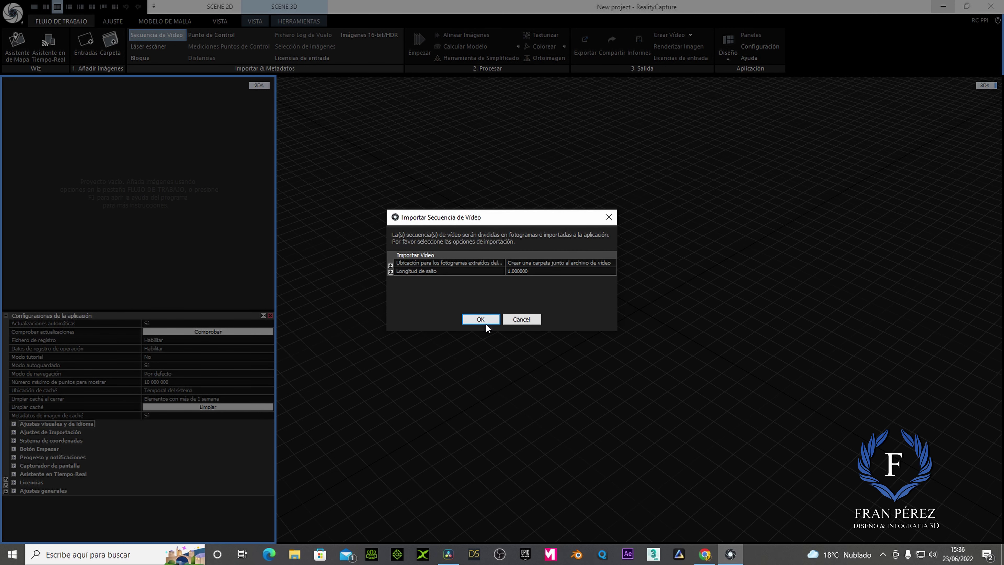
left_click(482, 319)
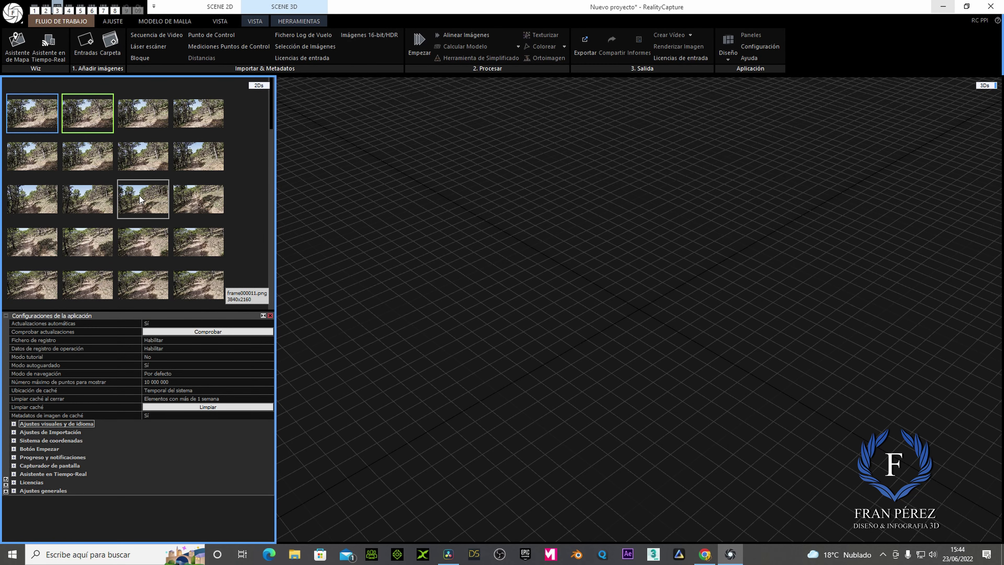
Browse the extracted frame thumbnails, then start reconstruction with Empezar in the Procesar group.
scroll(256, 161, "down", 2)
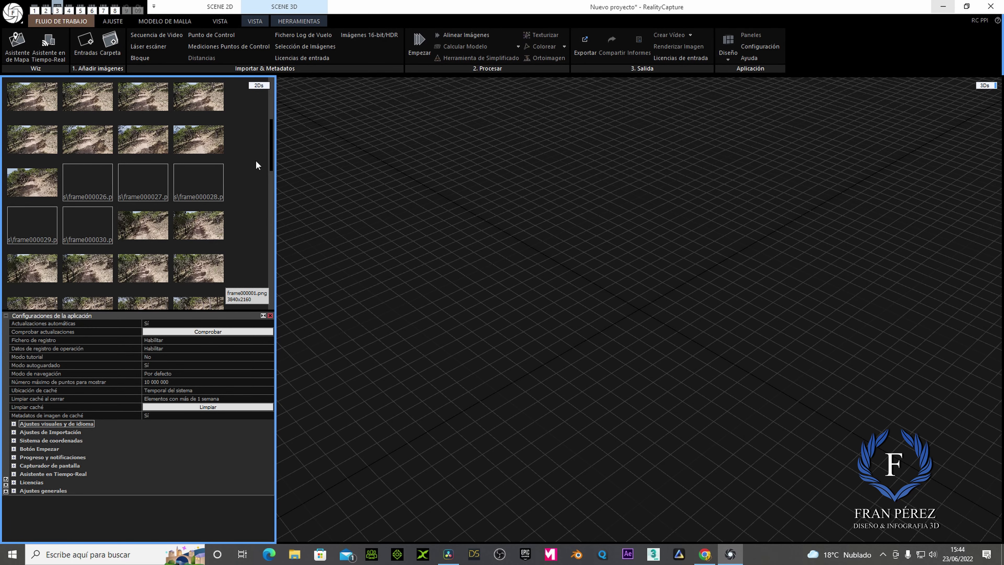
scroll(256, 160, "down", 3)
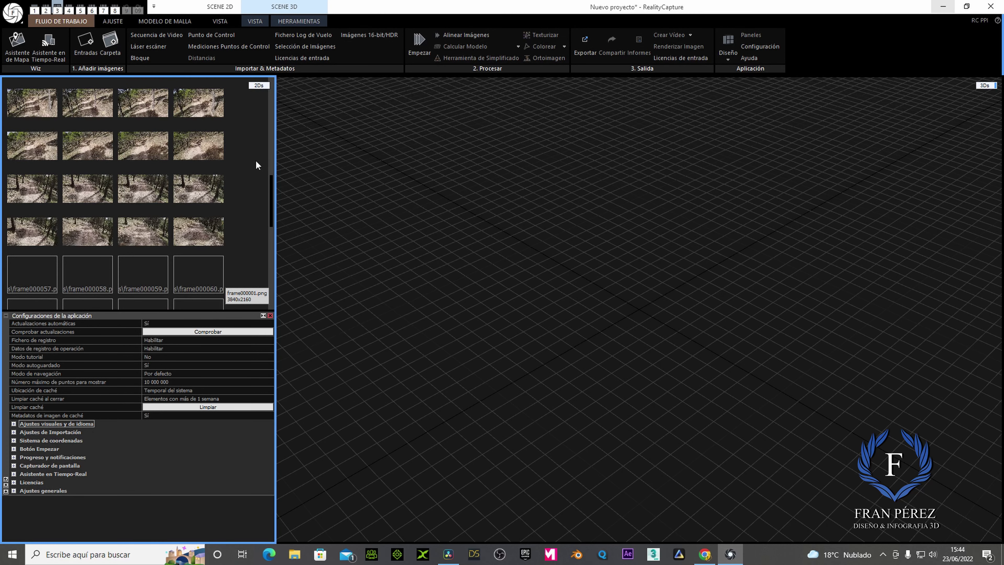
scroll(255, 161, "down", 3)
scroll(256, 162, "down", 2)
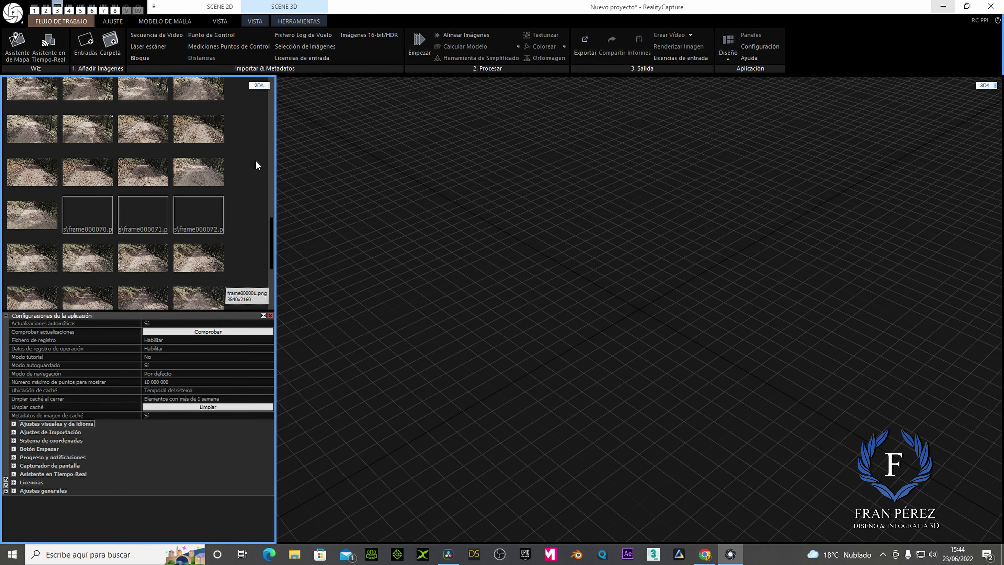
scroll(256, 161, "down", 2)
scroll(255, 160, "up", 2)
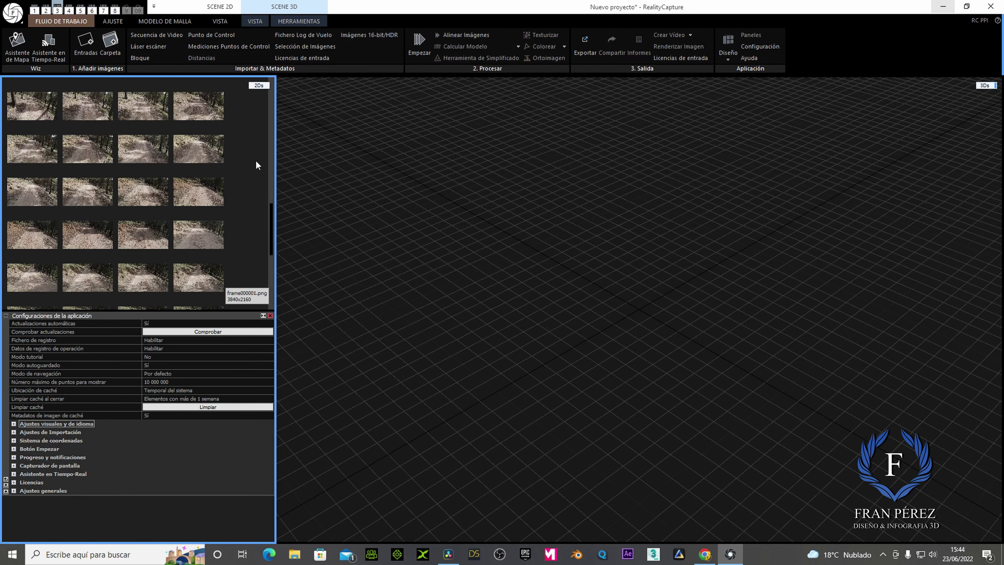
scroll(256, 160, "up", 3)
scroll(256, 160, "up", 3)
scroll(256, 161, "up", 2)
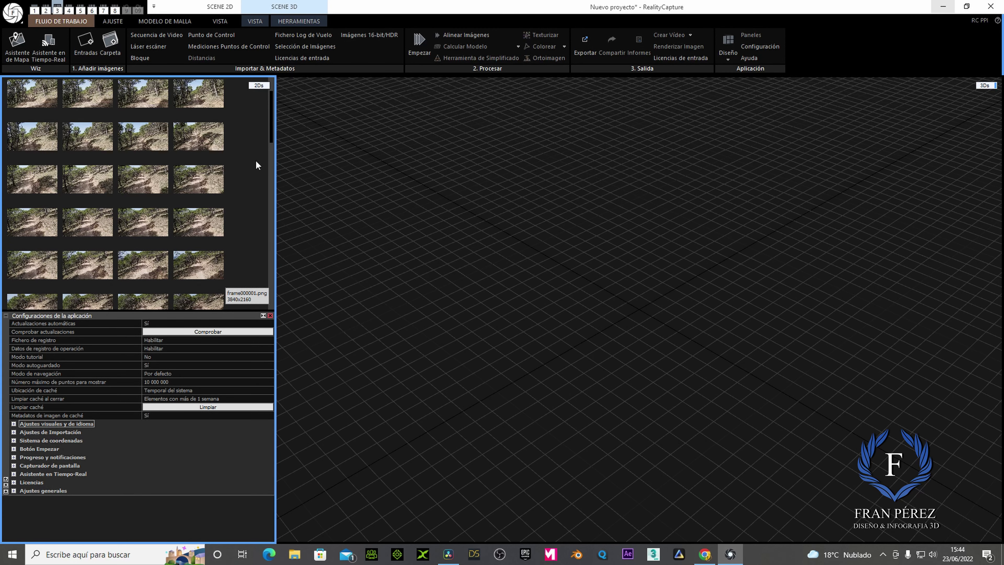
scroll(256, 161, "up", 1)
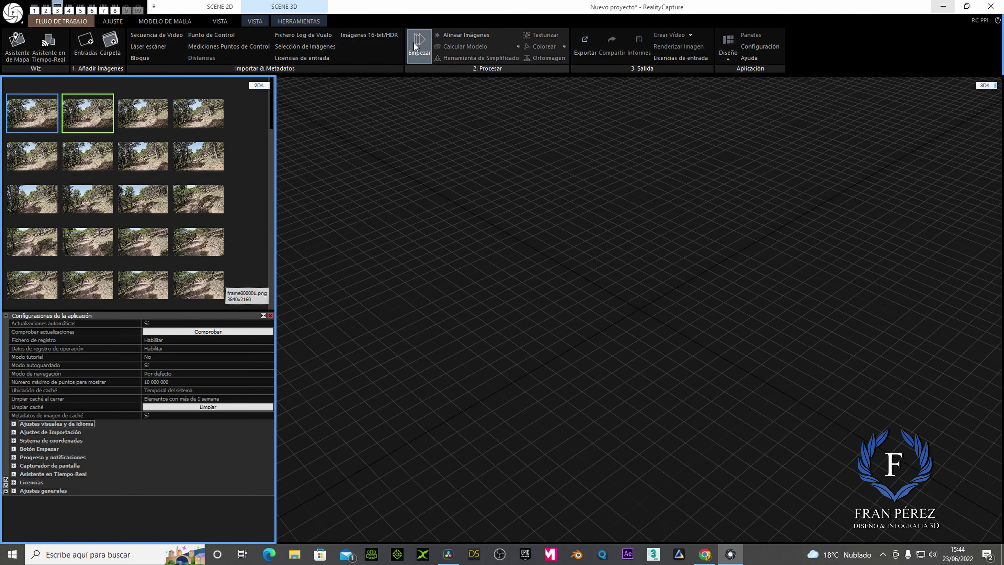
key("alt")
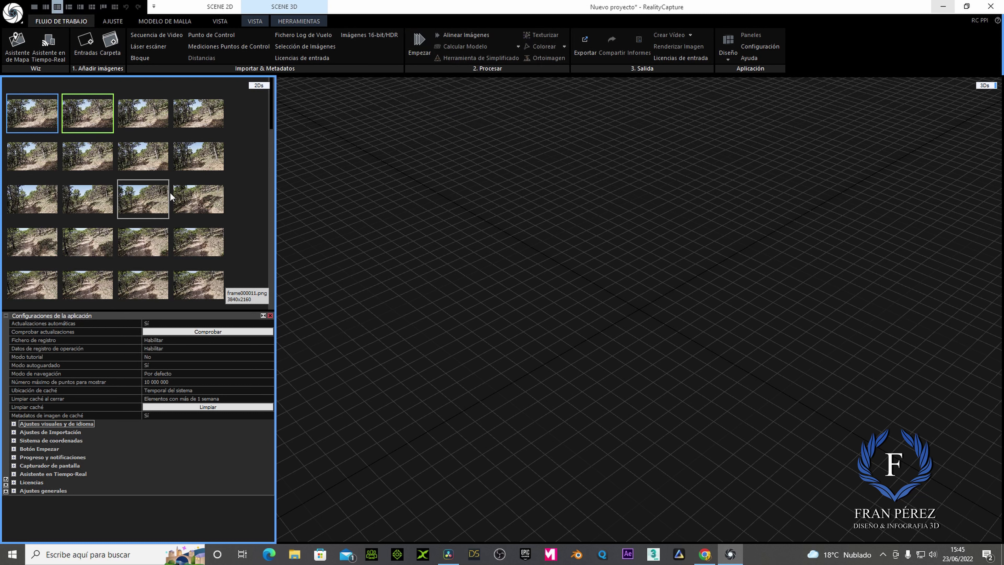
left_click(418, 41)
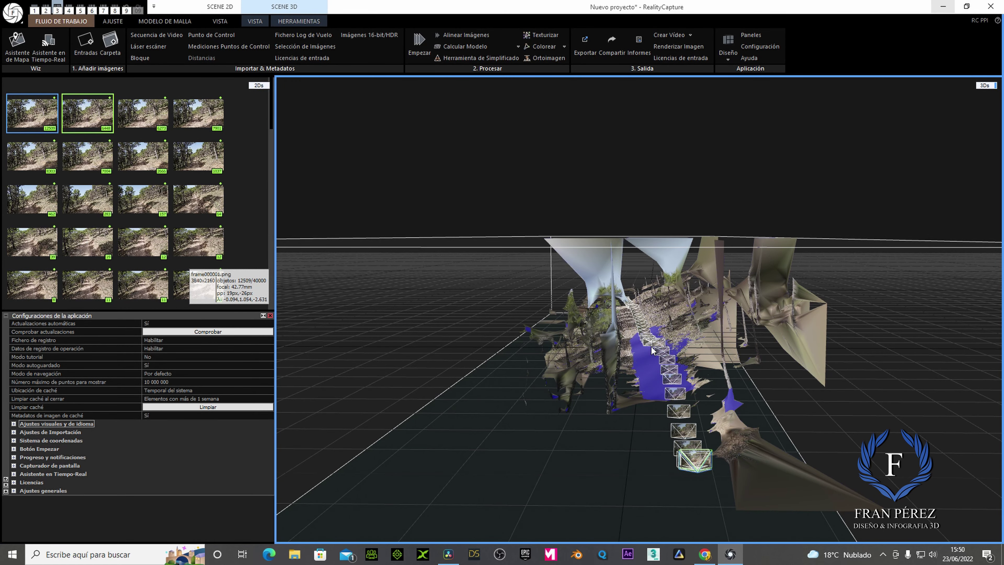
scroll(651, 350, "up", 3)
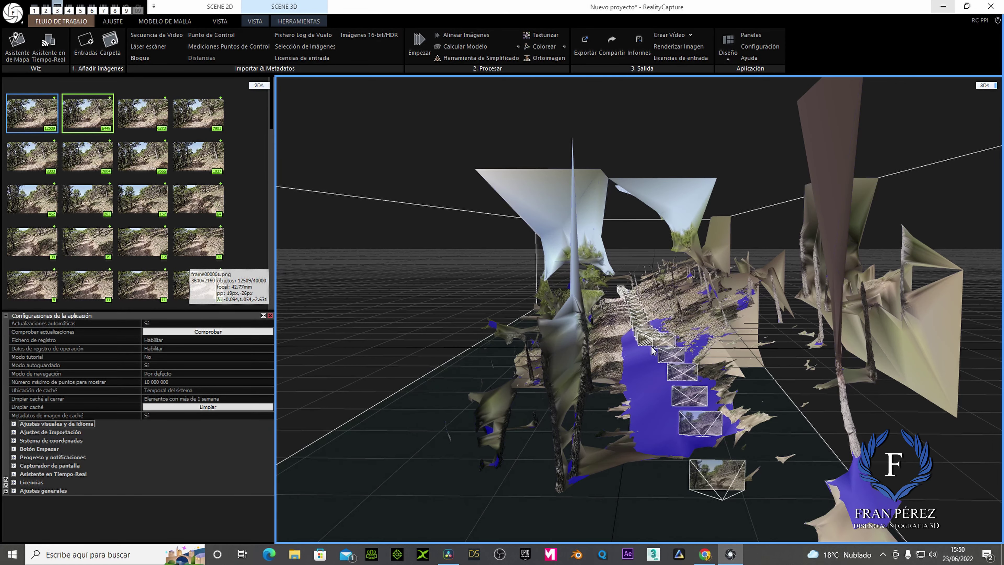
scroll(651, 350, "up", 3)
scroll(651, 351, "up", 3)
mouse_move(629, 355)
left_mouse_down()
mouse_move(592, 358)
mouse_move(608, 379)
mouse_move(598, 329)
mouse_move(614, 325)
left_mouse_up()
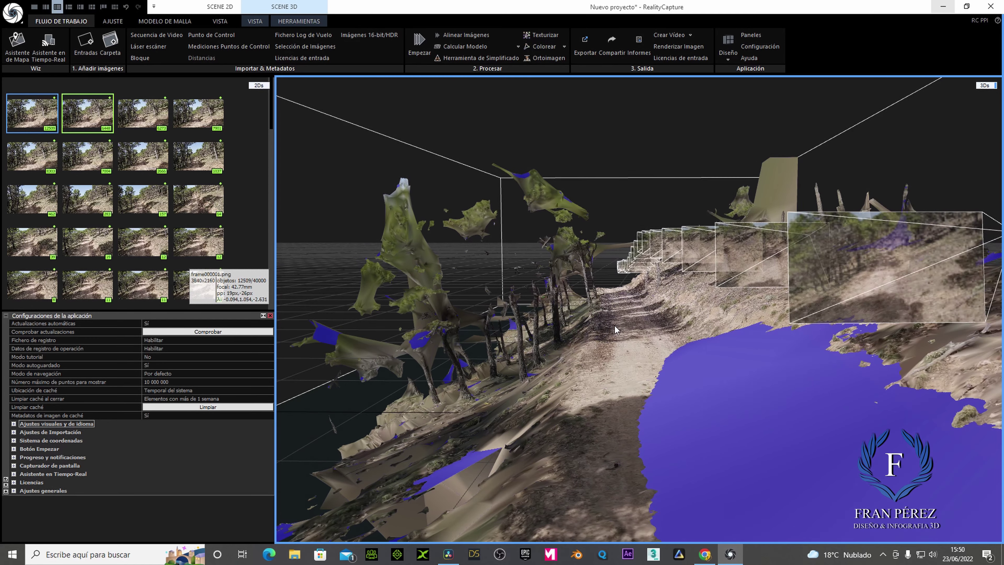
mouse_move(721, 421)
left_mouse_down()
mouse_move(619, 328)
mouse_move(633, 369)
mouse_move(816, 392)
left_mouse_up()
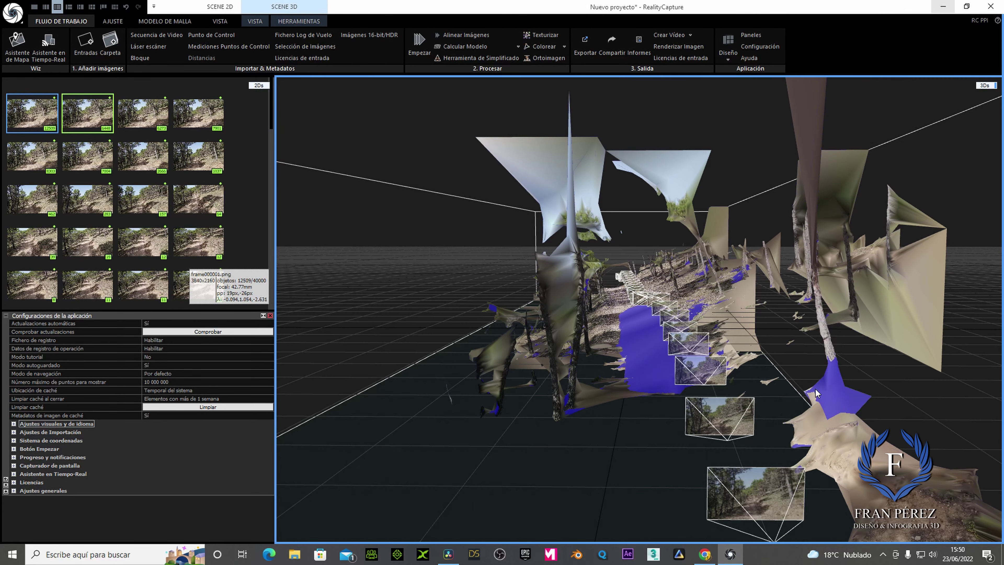
scroll(641, 363, "up", 2)
scroll(640, 363, "up", 2)
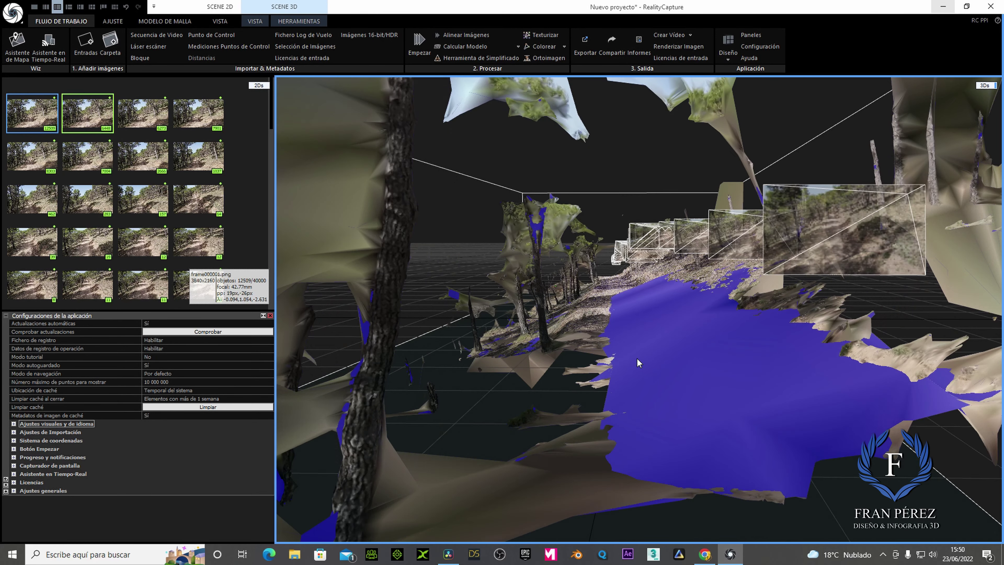
scroll(638, 364, "up", 2)
mouse_move(638, 363)
left_mouse_down()
mouse_move(592, 324)
mouse_move(624, 352)
mouse_move(681, 443)
mouse_move(668, 377)
mouse_move(600, 275)
mouse_move(582, 295)
mouse_move(602, 313)
mouse_move(635, 301)
mouse_move(698, 372)
mouse_move(716, 425)
mouse_move(695, 387)
mouse_move(615, 330)
left_mouse_up()
scroll(668, 376, "up", 2)
scroll(599, 274, "up", 3)
scroll(636, 291, "up", 2)
scroll(637, 300, "up", 2)
scroll(696, 386, "up", 2)
scroll(614, 329, "up", 2)
scroll(615, 333, "down", 3)
scroll(613, 340, "down", 3)
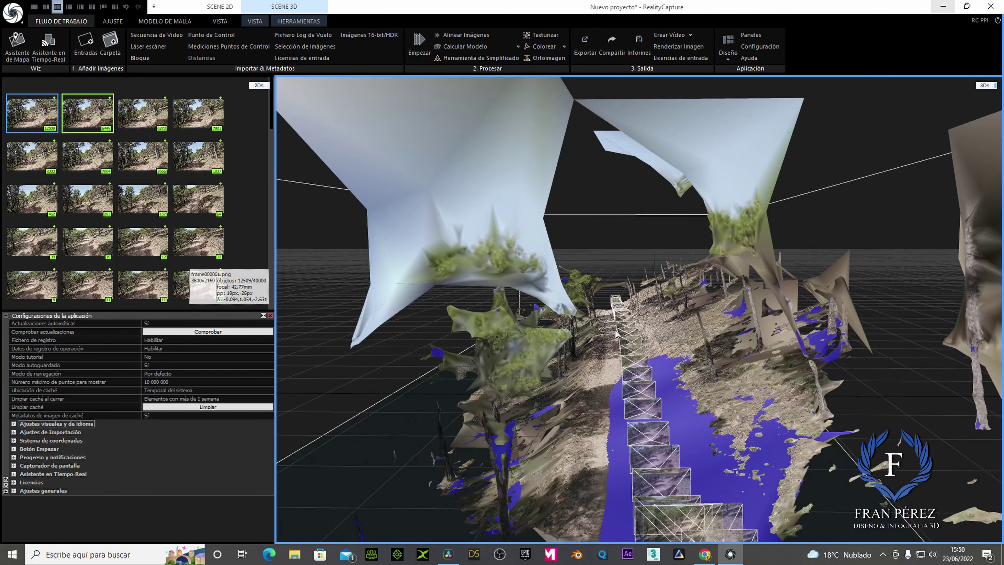
scroll(608, 348, "down", 3)
scroll(606, 357, "down", 2)
scroll(607, 354, "down", 2)
scroll(612, 355, "down", 2)
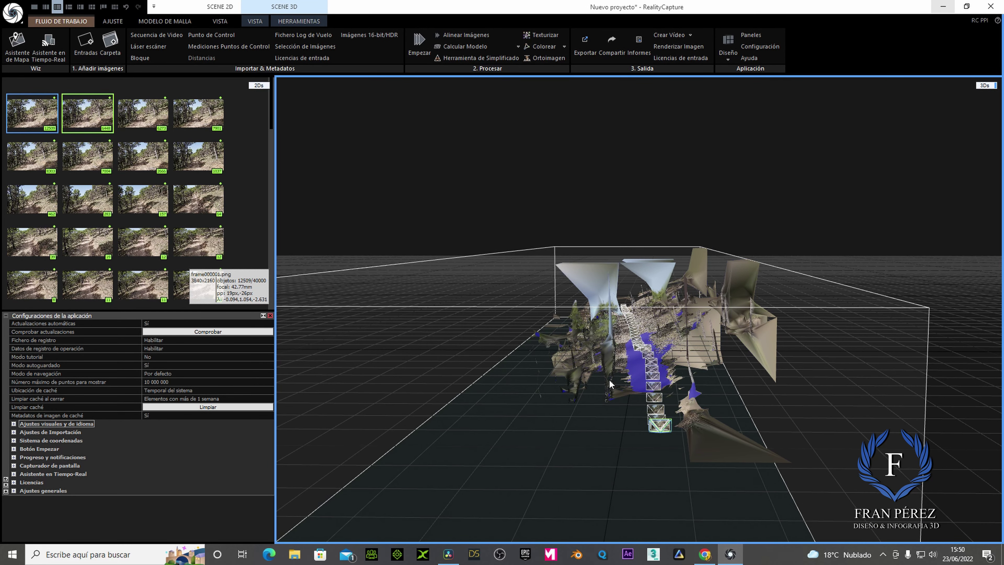
scroll(474, 370, "up", 1)
mouse_move(474, 368)
left_mouse_down()
mouse_move(700, 383)
mouse_move(596, 417)
mouse_move(687, 413)
mouse_move(717, 348)
mouse_move(691, 423)
mouse_move(699, 397)
mouse_move(711, 399)
mouse_move(696, 399)
mouse_move(688, 365)
mouse_move(612, 375)
mouse_move(648, 349)
mouse_move(651, 360)
mouse_move(641, 360)
left_mouse_up()
scroll(688, 353, "up", 5)
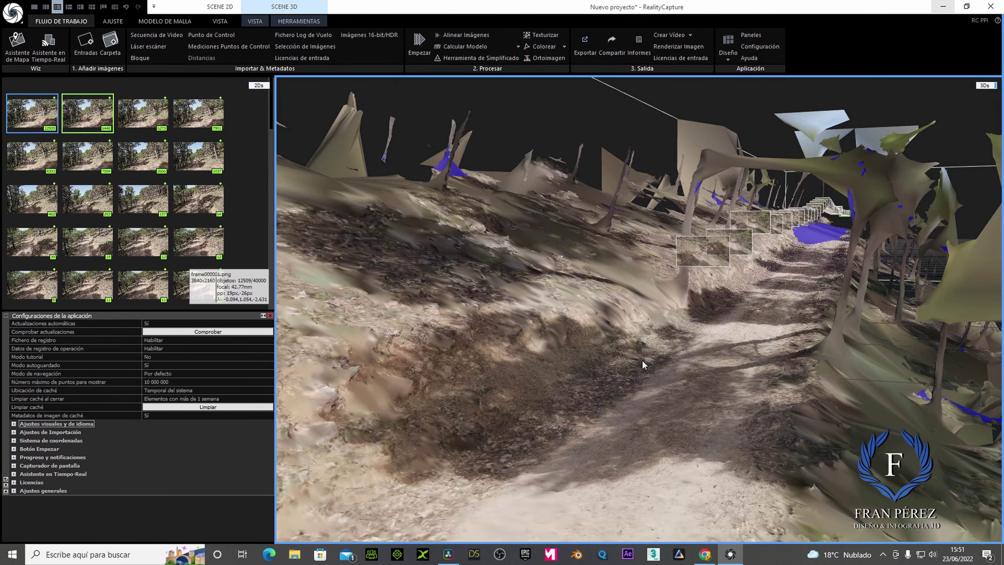
scroll(705, 356, "down", 2)
scroll(705, 357, "down", 3)
scroll(705, 356, "down", 3)
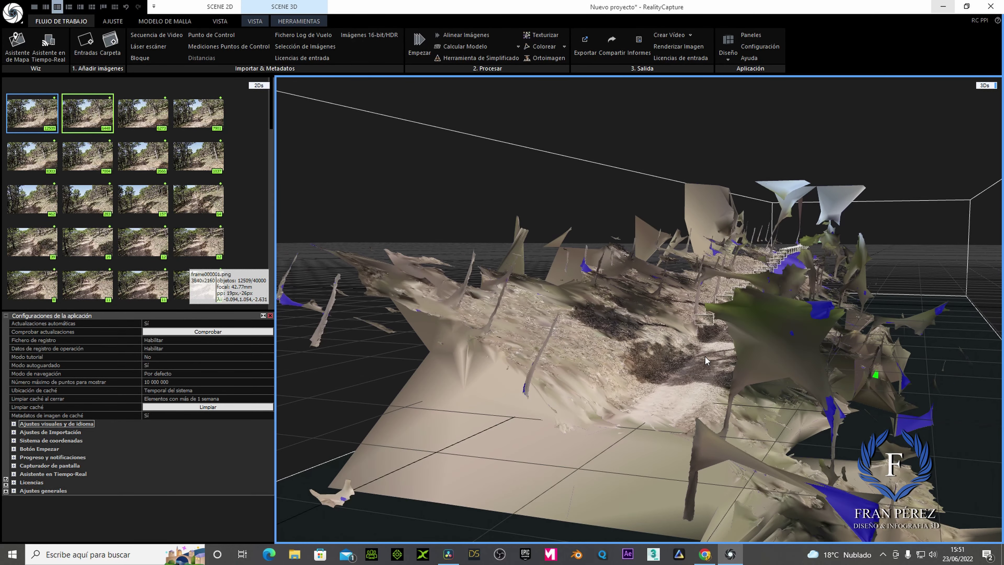
scroll(706, 356, "down", 2)
mouse_move(708, 361)
left_mouse_down()
mouse_move(712, 371)
mouse_move(711, 358)
mouse_move(751, 365)
left_mouse_up()
scroll(754, 343, "up", 3)
scroll(755, 343, "up", 3)
scroll(752, 365, "up", 3)
scroll(752, 359, "up", 2)
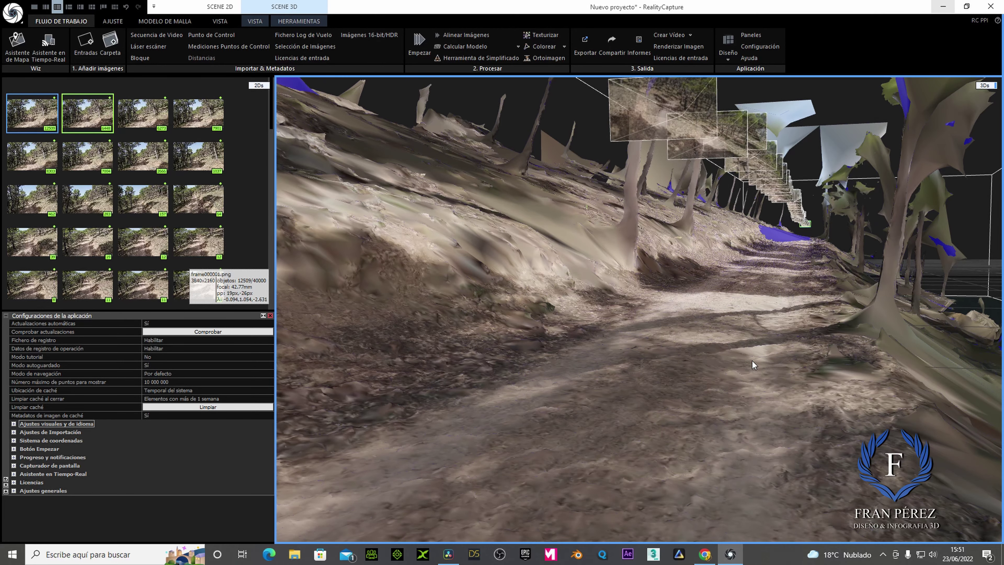
scroll(752, 365, "down", 3)
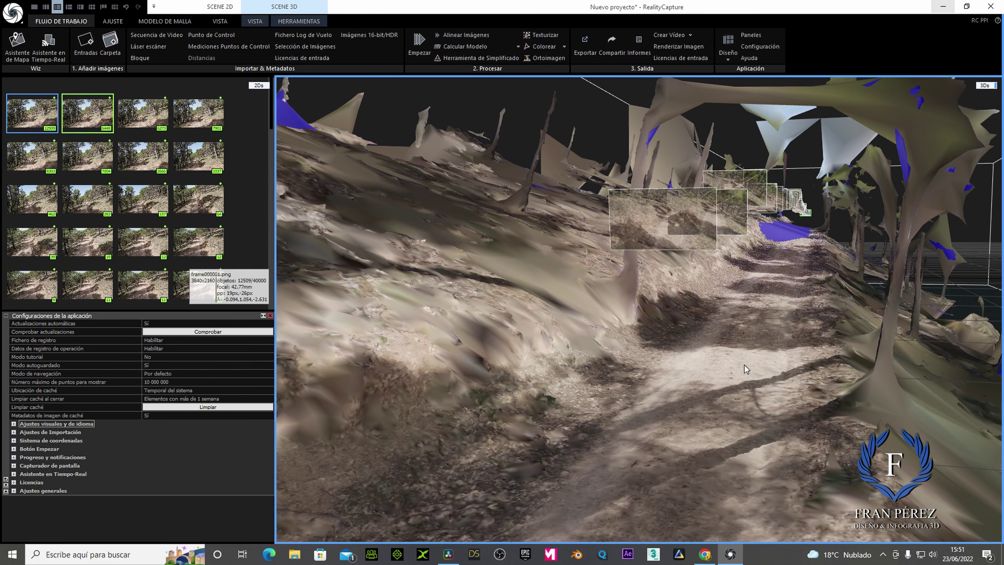
scroll(734, 374, "up", 3)
scroll(724, 374, "down", 3)
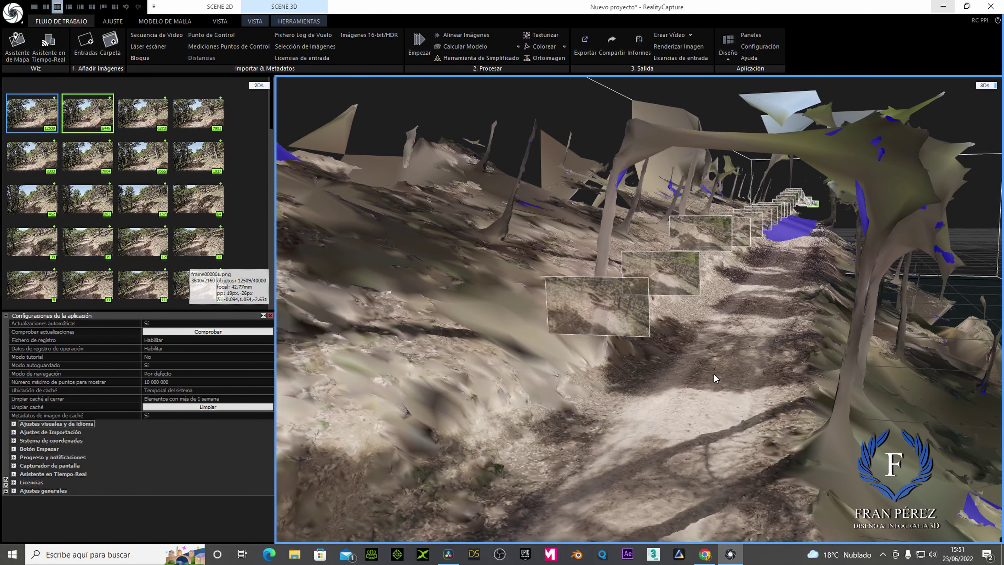
scroll(714, 374, "up", 3)
scroll(717, 374, "down", 3)
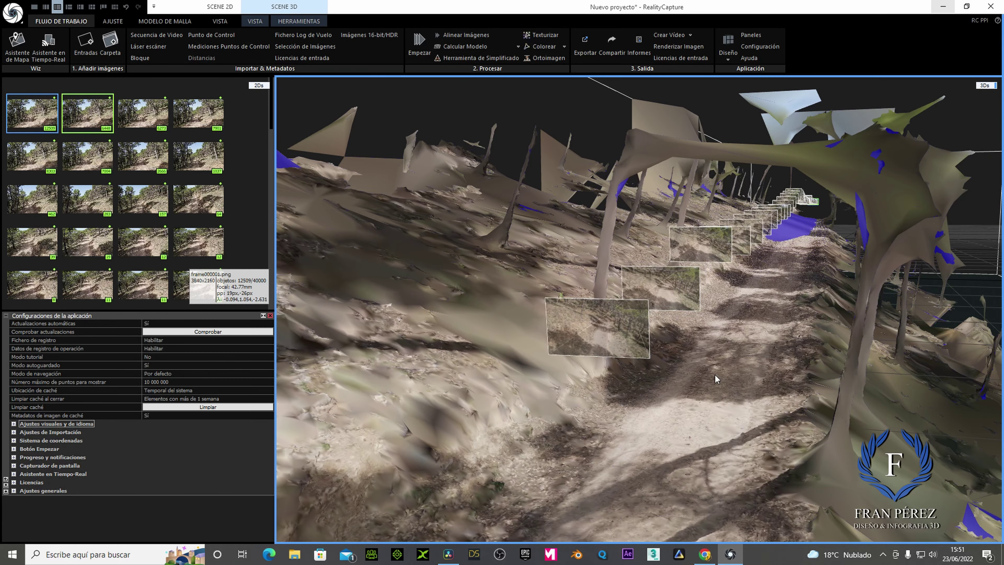
scroll(715, 375, "down", 2)
scroll(715, 374, "down", 2)
scroll(714, 374, "down", 2)
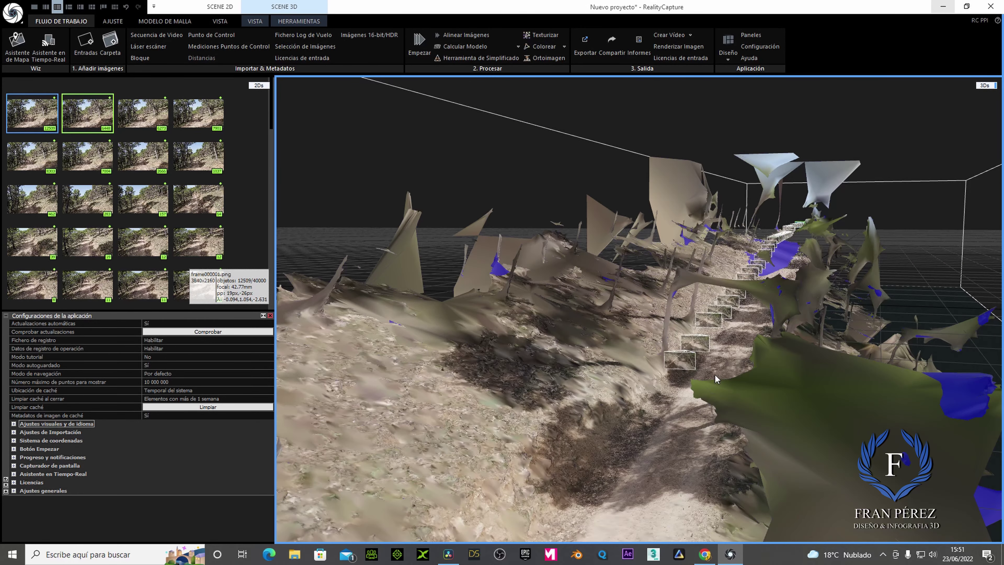
scroll(715, 375, "down", 2)
mouse_move(715, 375)
left_mouse_down()
mouse_move(687, 394)
mouse_move(723, 390)
mouse_move(722, 370)
mouse_move(668, 400)
mouse_move(702, 391)
mouse_move(728, 360)
mouse_move(715, 358)
left_mouse_up()
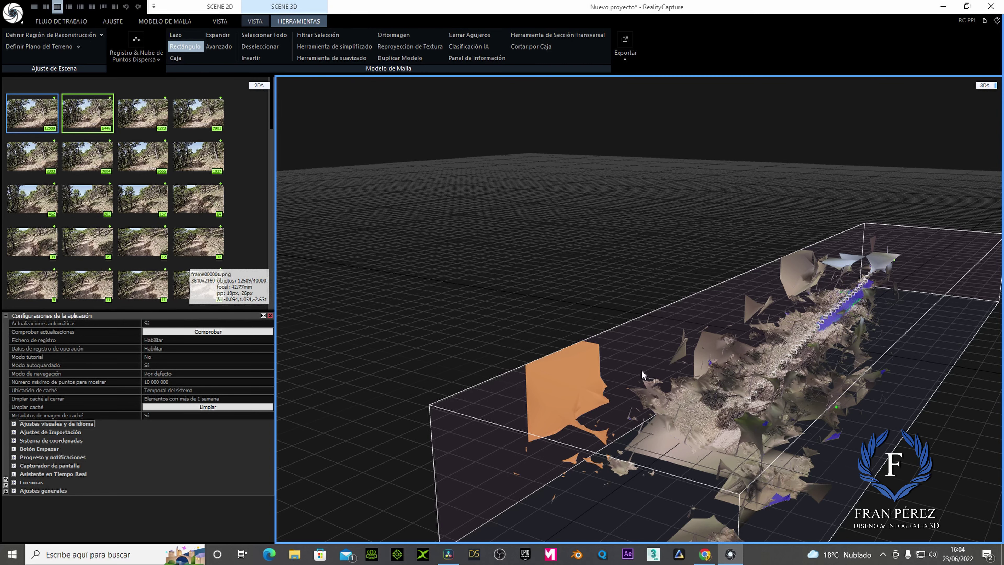
Rectangle-select the stray pieces at the mesh's left end and filter them out.
mouse_move(663, 356)
left_mouse_down()
mouse_move(543, 342)
mouse_move(572, 337)
left_mouse_up()
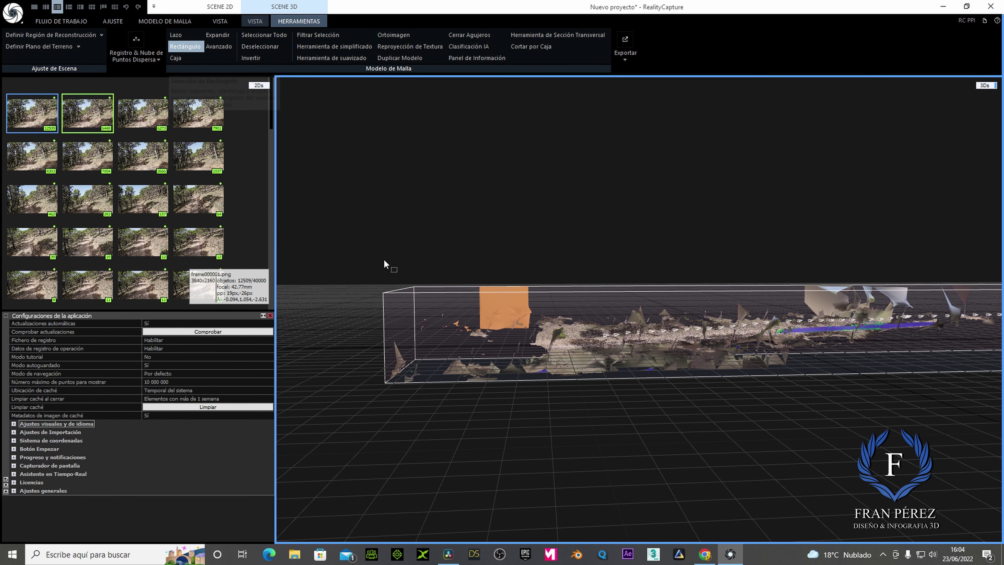
left_click(186, 47)
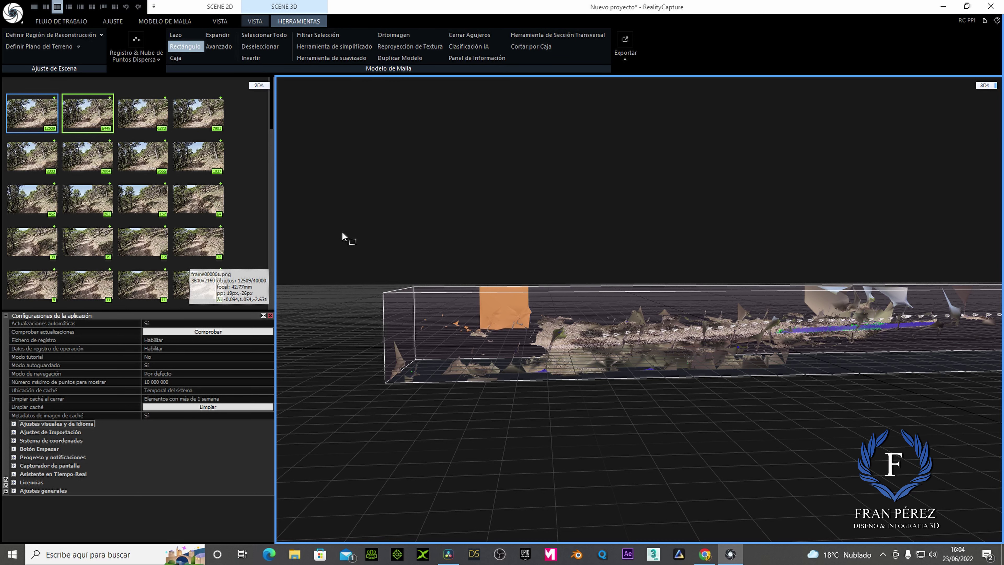
left_click_drag(346, 232, 552, 434)
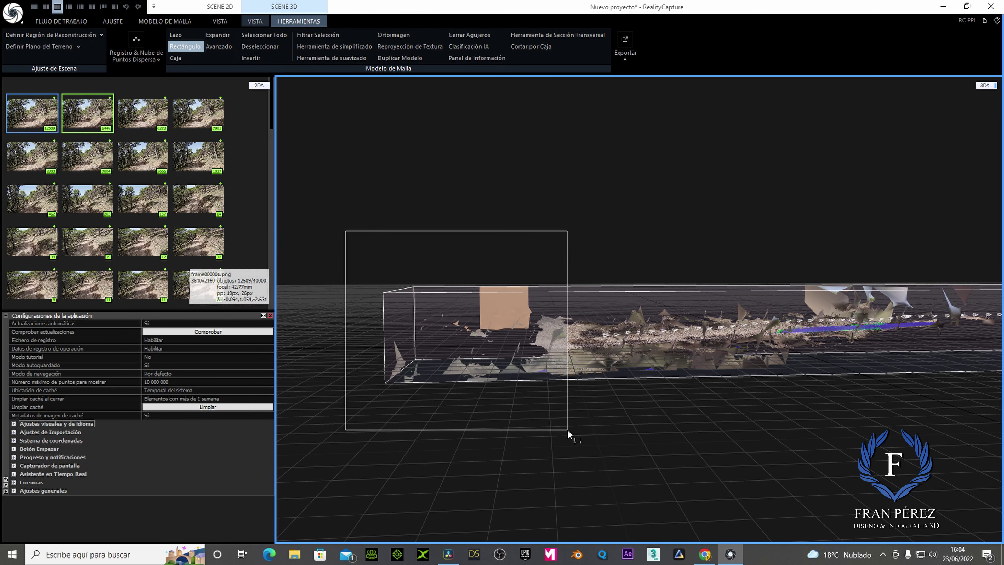
left_click_drag(551, 431, 549, 430)
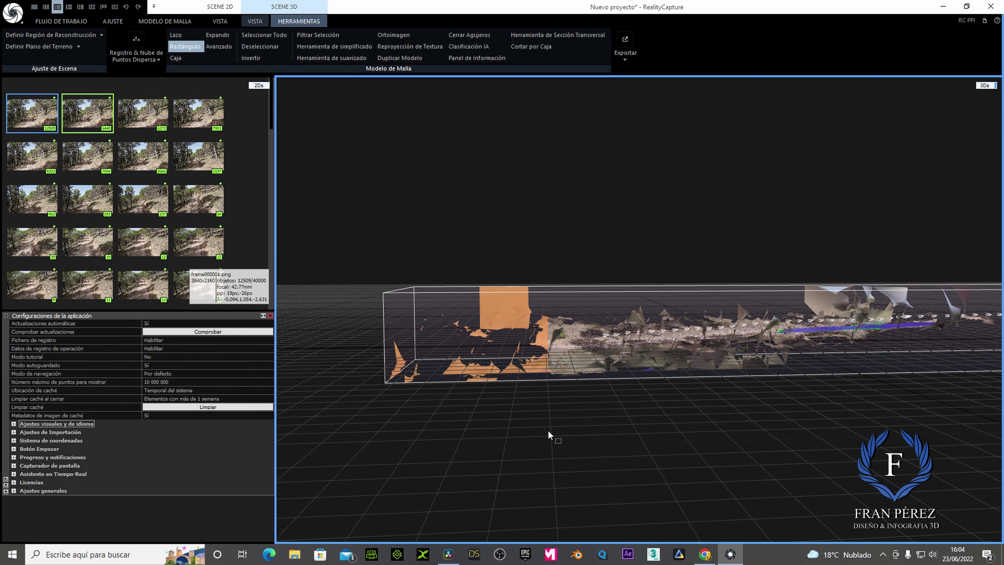
left_click(316, 34)
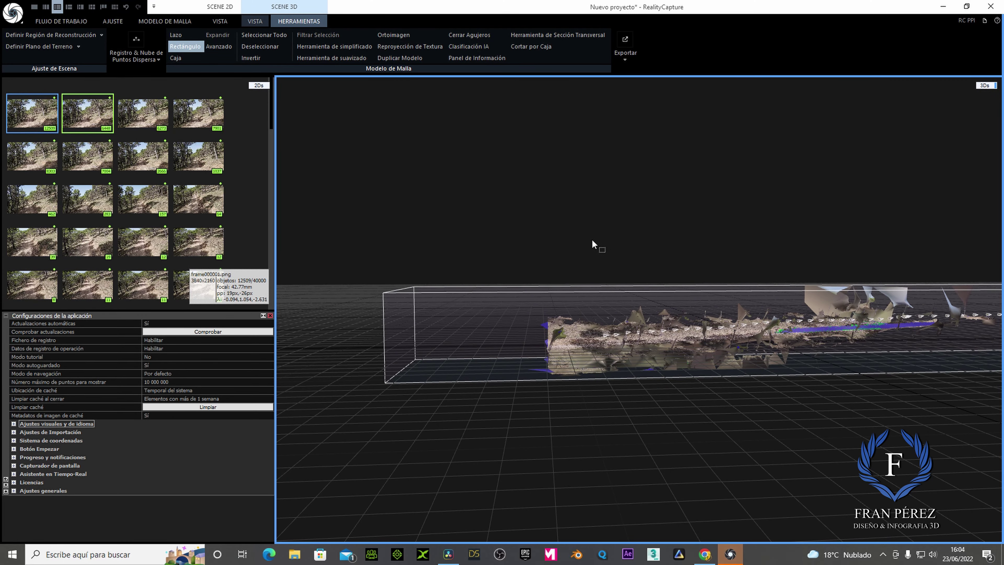
Select the loose flaps above the mesh's right end and filter them out.
mouse_move(591, 238)
middle_mouse_down()
mouse_move(650, 260)
mouse_move(707, 265)
mouse_move(527, 274)
mouse_move(400, 252)
mouse_move(560, 255)
middle_mouse_up()
middle_click_drag(759, 265, 794, 253)
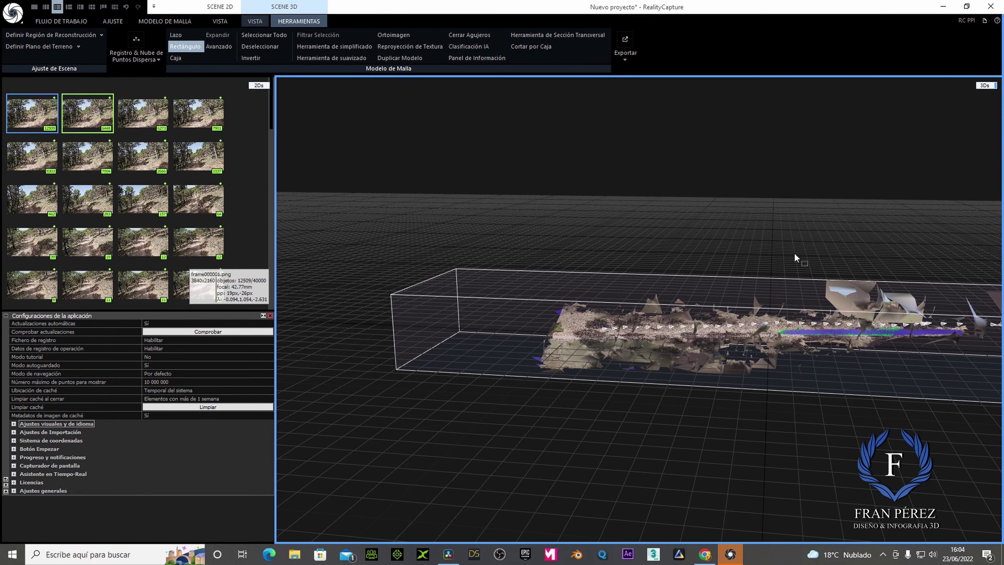
mouse_move(734, 208)
middle_mouse_down()
mouse_move(787, 206)
mouse_move(938, 255)
middle_mouse_up()
scroll(938, 255, "up", 3)
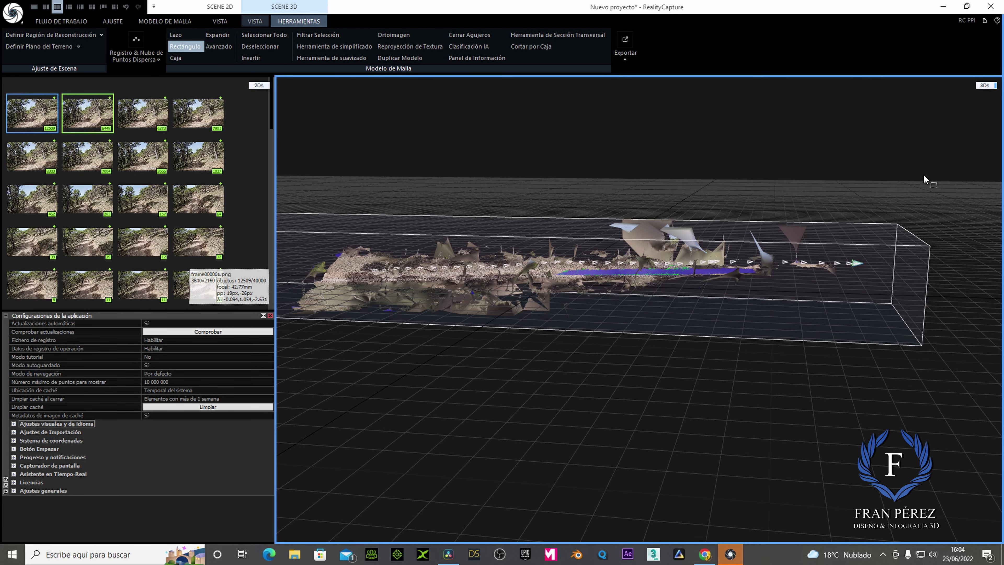
mouse_move(923, 175)
left_mouse_down()
mouse_move(548, 367)
mouse_move(488, 366)
left_mouse_up()
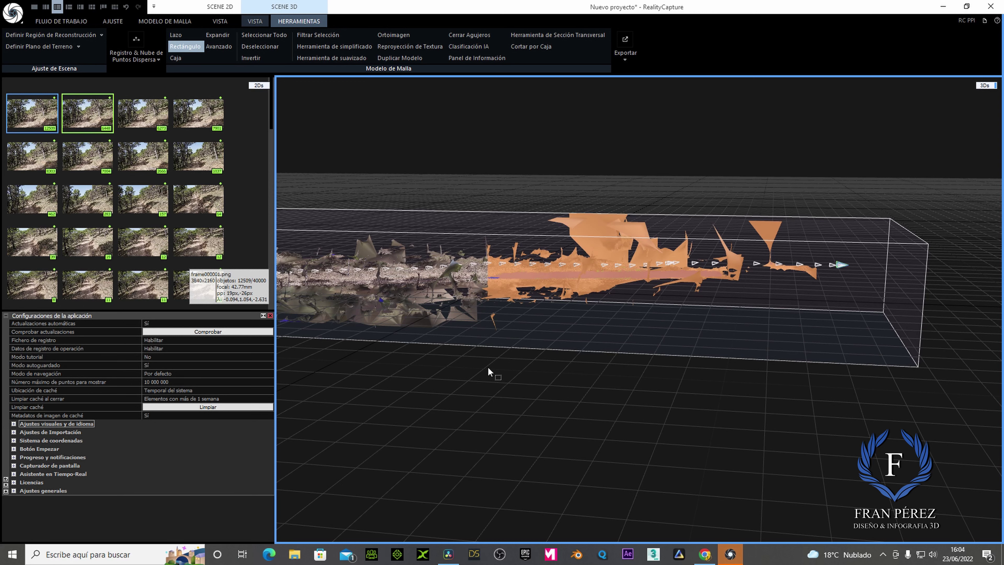
left_click(321, 34)
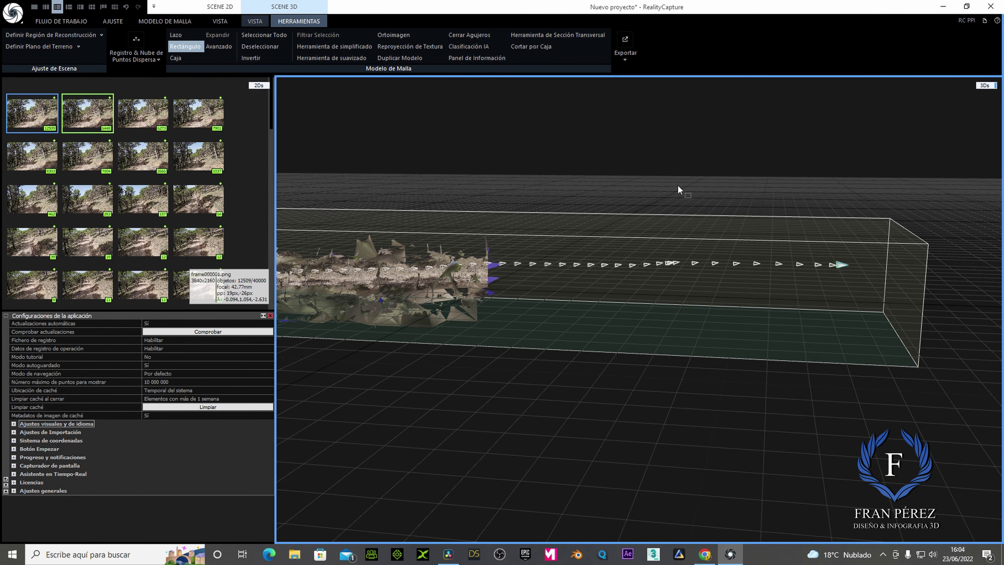
mouse_move(730, 193)
middle_mouse_down()
mouse_move(610, 234)
mouse_move(665, 241)
mouse_move(732, 219)
mouse_move(514, 226)
middle_mouse_up()
Rectangle-select the large flap on the mesh edge and filter it out.
scroll(514, 226, "up", 3)
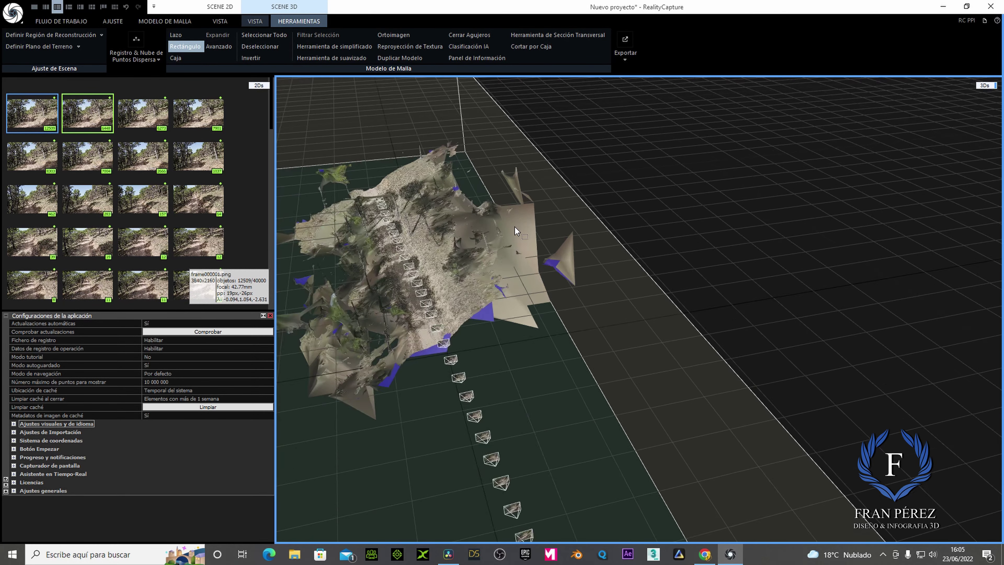
scroll(562, 303, "up", 3)
mouse_move(561, 302)
middle_mouse_down()
mouse_move(553, 271)
mouse_move(536, 262)
mouse_move(687, 279)
middle_mouse_up()
left_click_drag(707, 222, 548, 448)
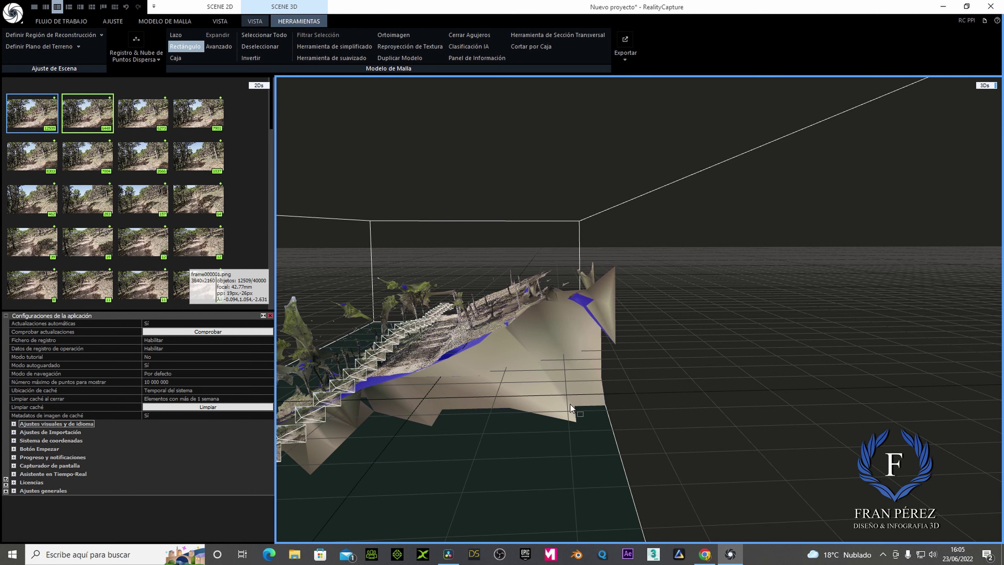
left_click(333, 35)
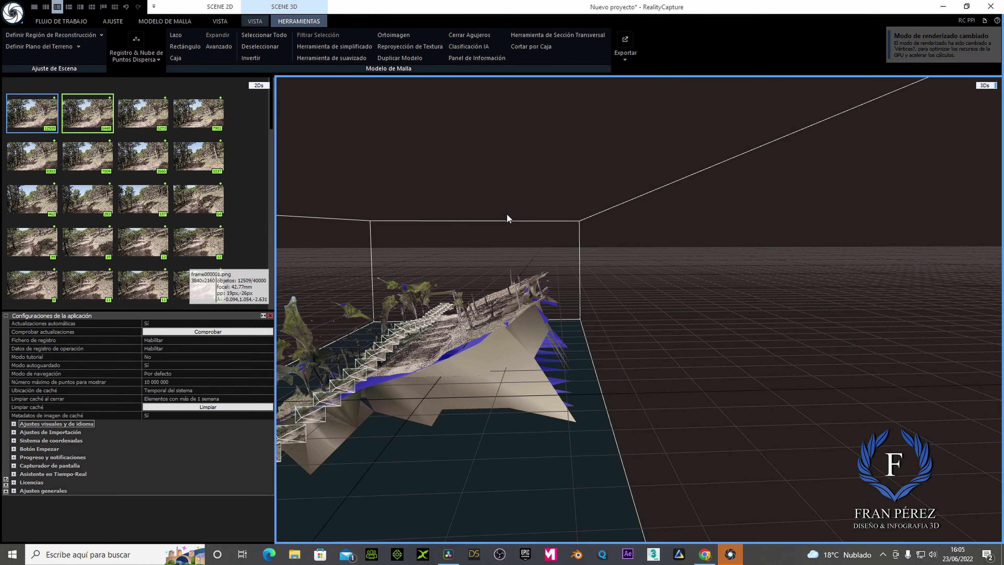
Orbit and zoom around the trimmed trail model to inspect it from several angles.
scroll(487, 193, "down", 5)
mouse_move(538, 209)
left_mouse_down()
mouse_move(434, 309)
mouse_move(408, 295)
mouse_move(401, 274)
left_mouse_up()
scroll(408, 293, "up", 3)
scroll(433, 287, "up", 3)
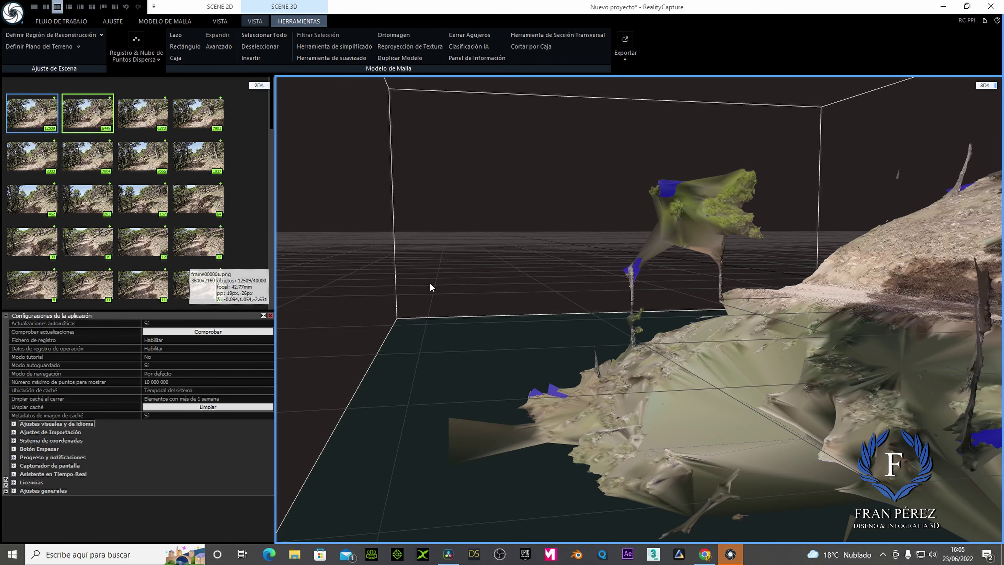
scroll(415, 262, "up", 3)
scroll(415, 262, "down", 3)
mouse_move(496, 361)
left_mouse_down()
mouse_move(563, 467)
mouse_move(624, 483)
mouse_move(588, 485)
mouse_move(665, 444)
mouse_move(680, 420)
left_mouse_up()
scroll(665, 441, "down", 2)
scroll(666, 440, "down", 2)
scroll(667, 439, "down", 2)
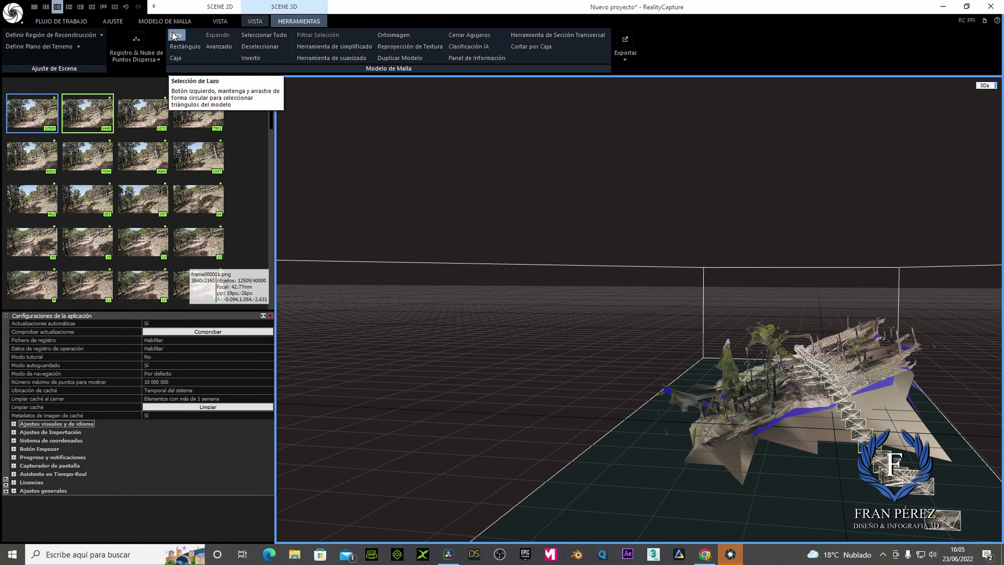
Rectangle-select the stray fragments on the model's left side and filter them out.
left_click(176, 46)
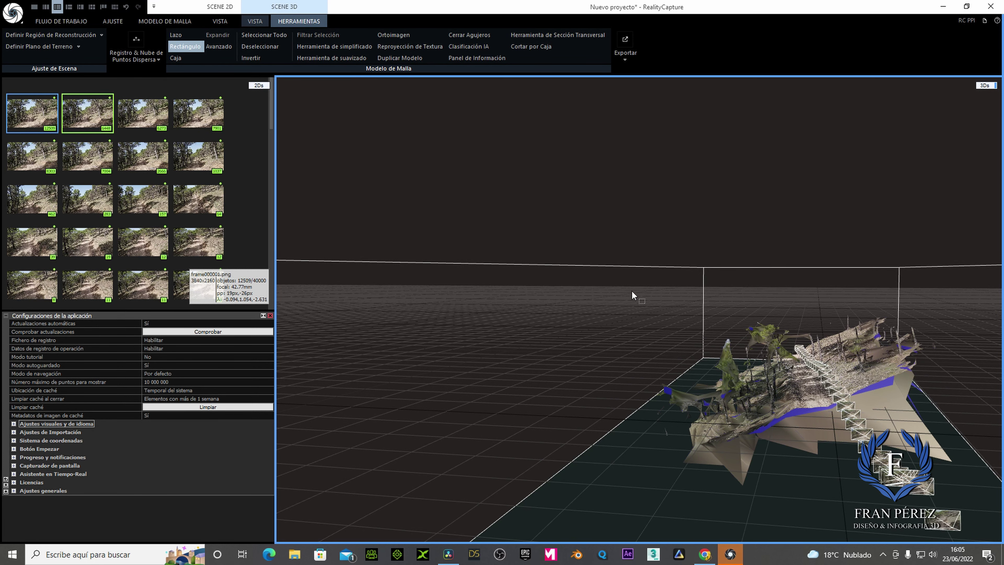
left_click_drag(631, 290, 757, 518)
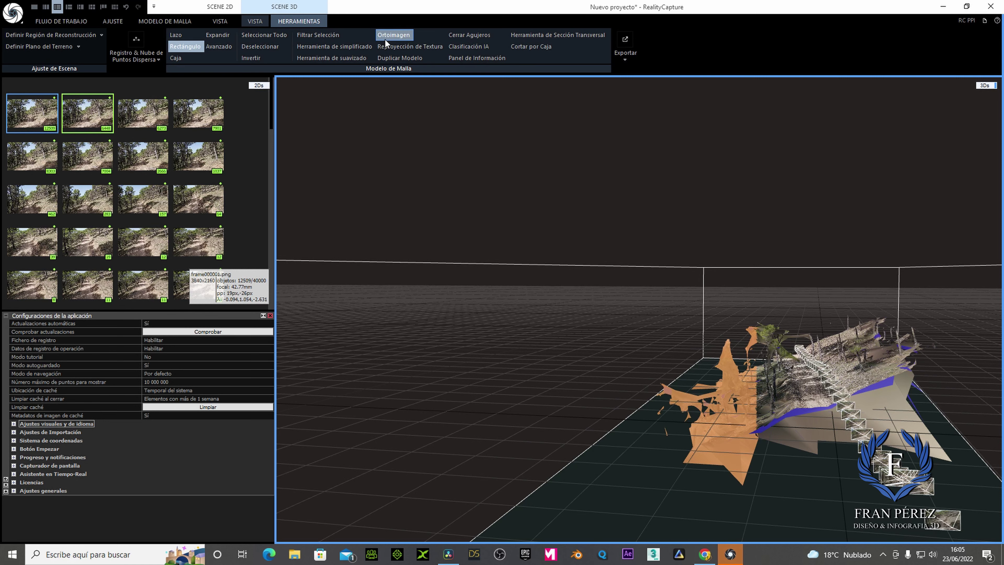
left_click(312, 37)
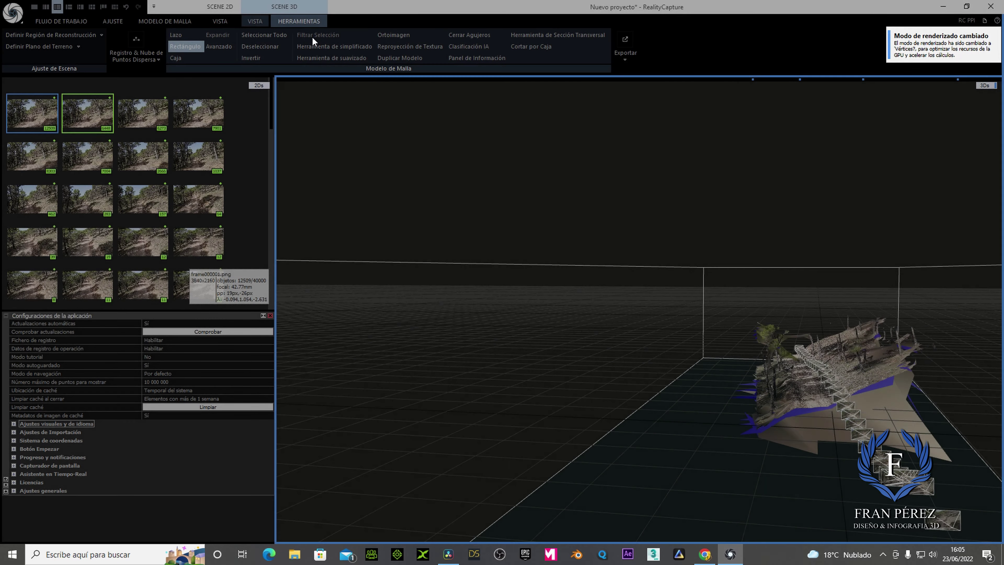
scroll(749, 382, "up", 5)
scroll(698, 388, "down", 5)
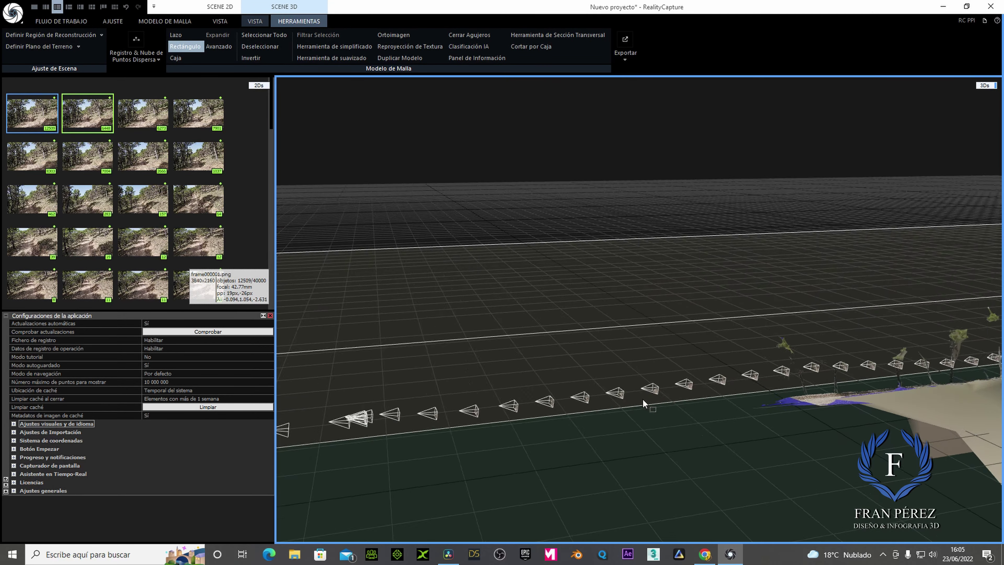
mouse_move(642, 398)
left_mouse_down()
mouse_move(742, 417)
mouse_move(762, 391)
mouse_move(736, 382)
left_mouse_up()
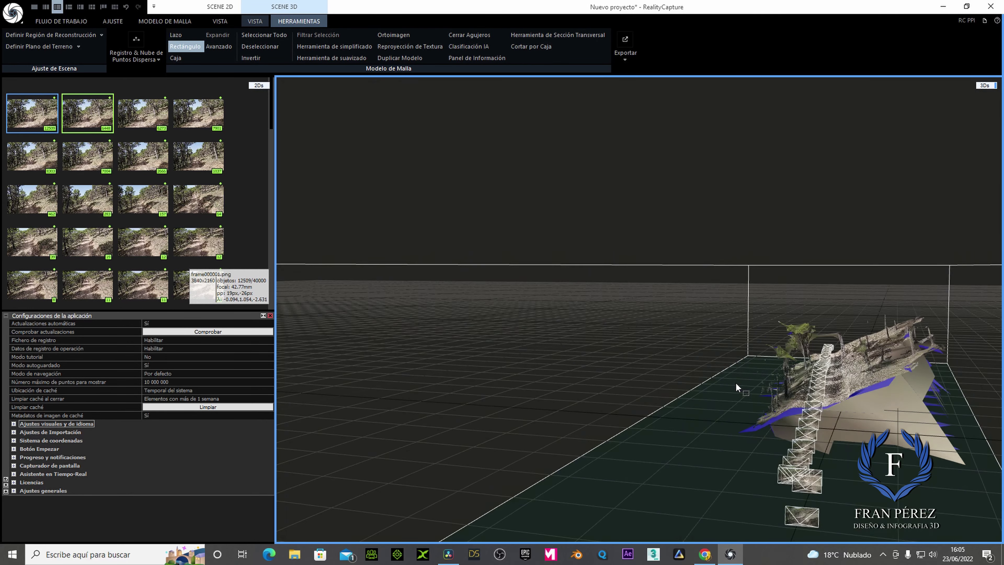
scroll(776, 354, "up", 2)
scroll(776, 355, "up", 2)
scroll(776, 355, "up", 2)
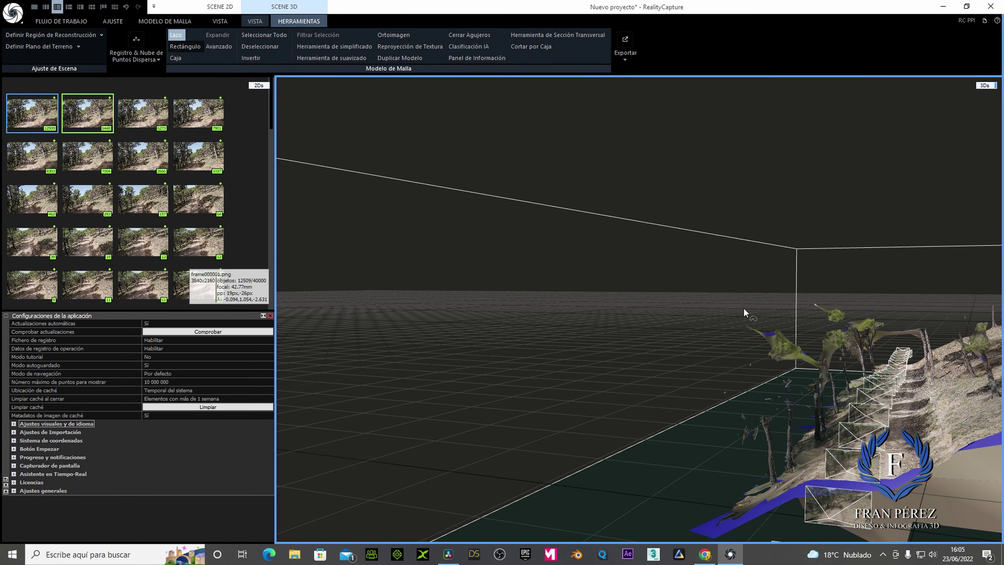
Lasso and filter out three floating fragments beside the trees, one at a time.
left_click_drag(737, 293, 760, 298)
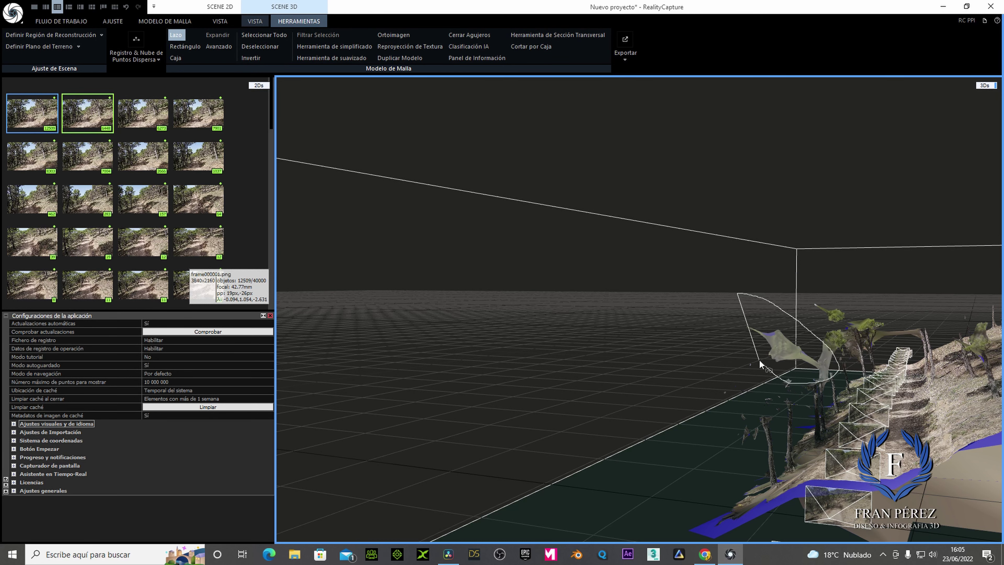
left_click_drag(743, 343, 742, 343)
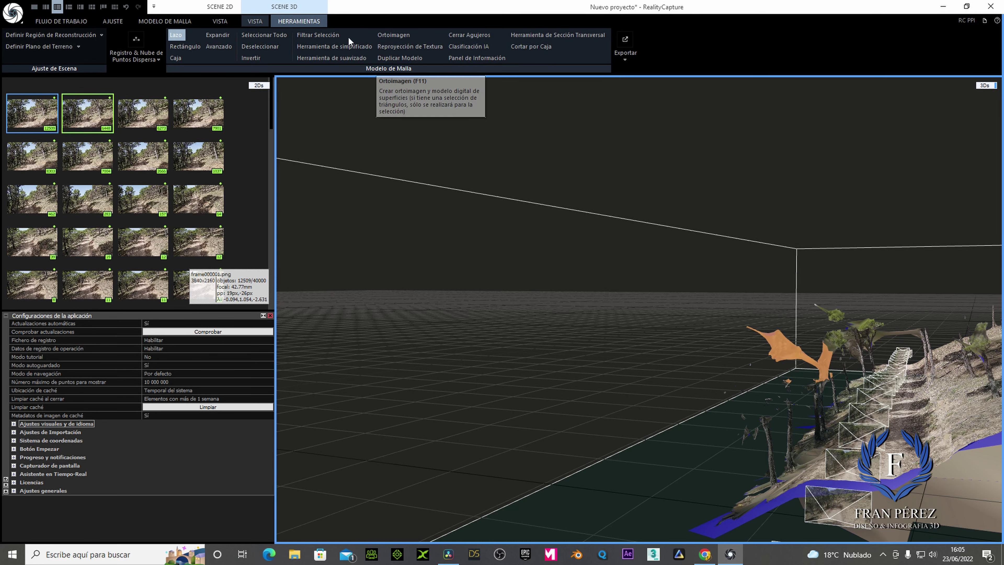
left_click(330, 36)
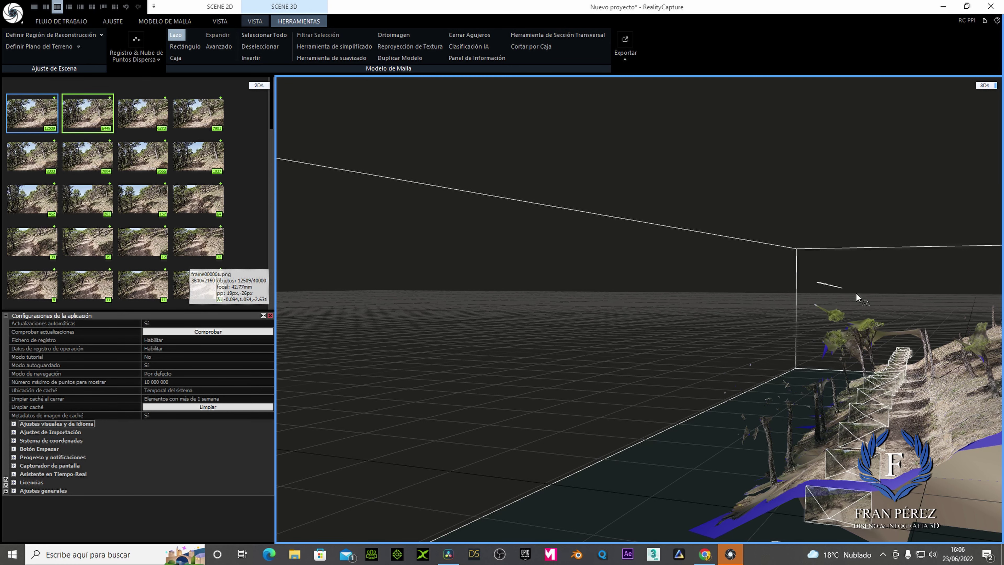
left_click_drag(846, 314, 805, 326)
scroll(853, 313, "up", 3)
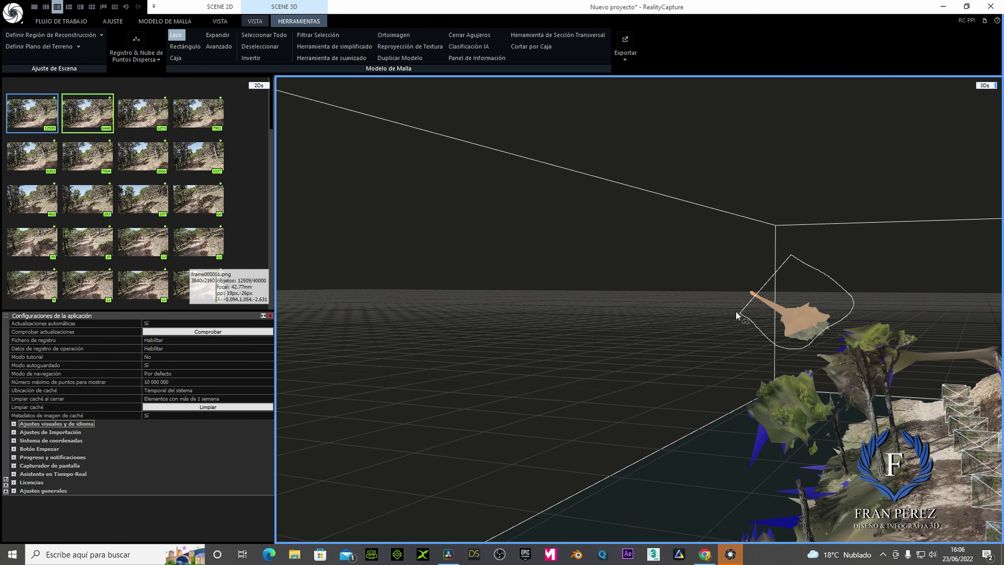
left_click(323, 33)
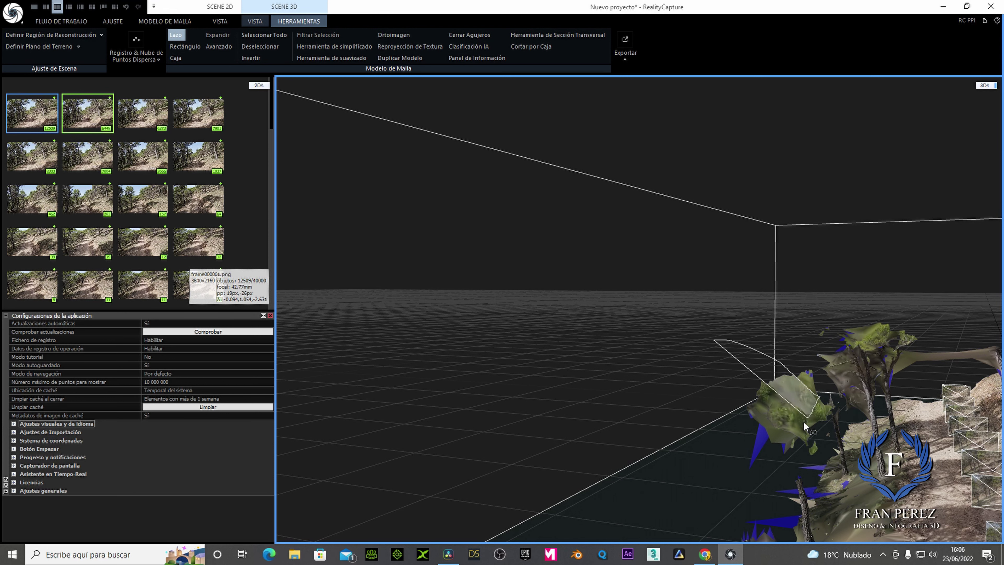
left_click_drag(764, 459, 745, 477)
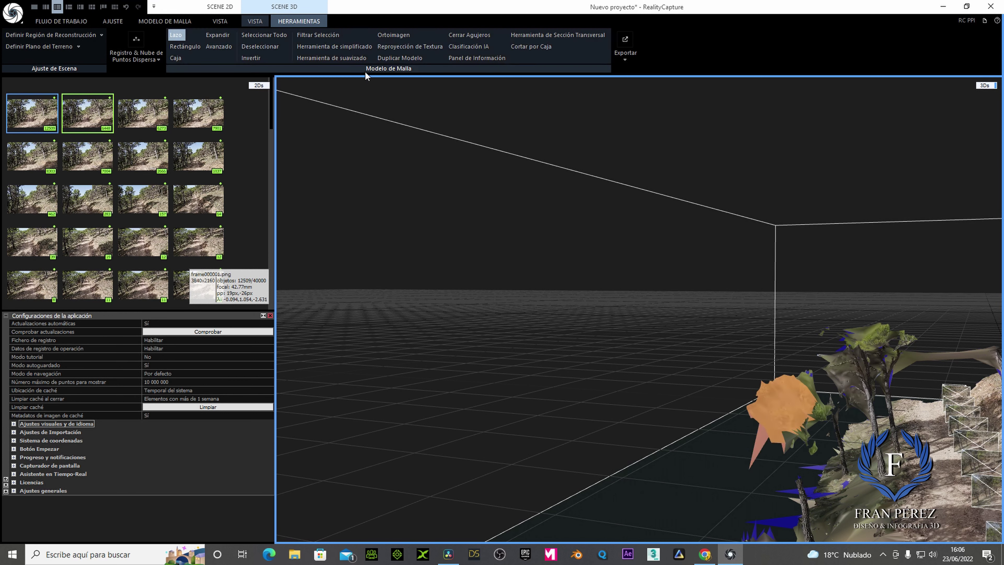
left_click(306, 37)
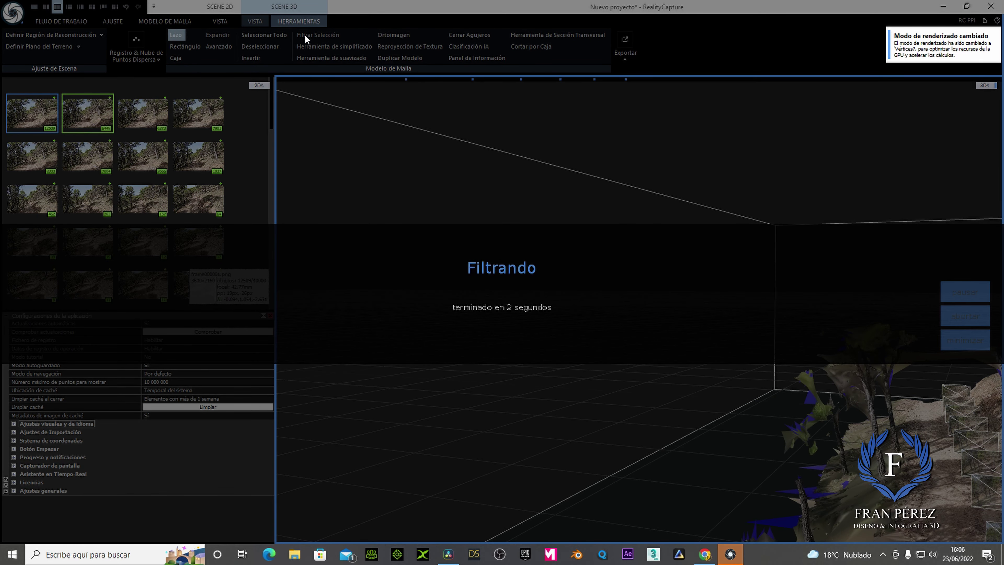
Lasso the floating fragments left of the model and delete them with Filtrar Selección.
scroll(674, 333, "down", 5)
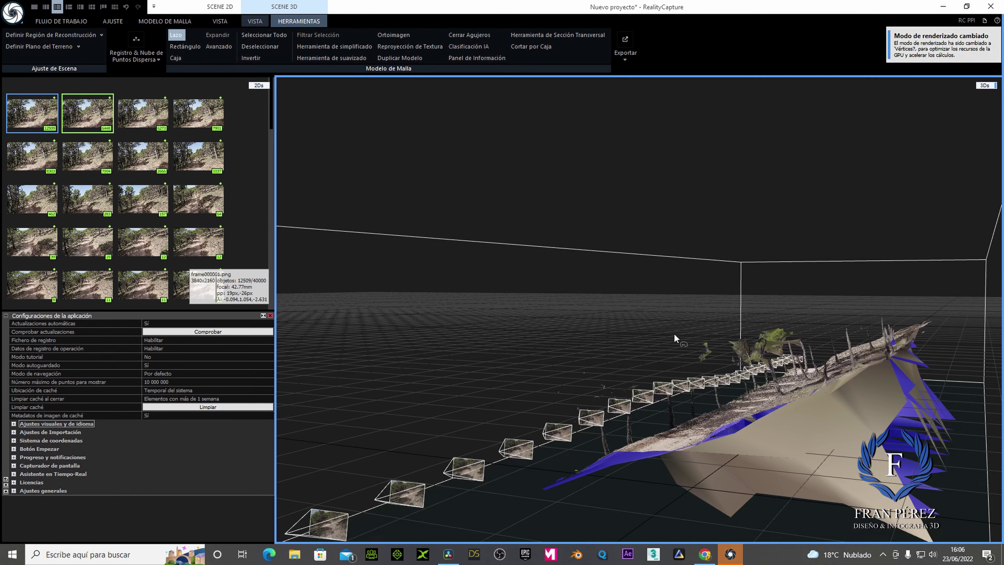
left_click_drag(641, 344, 657, 347)
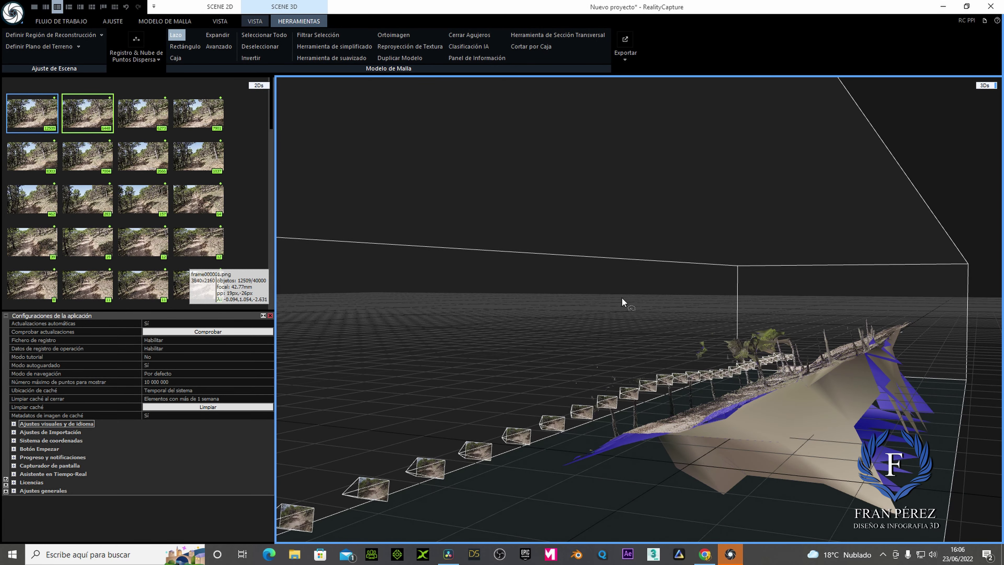
mouse_move(622, 302)
middle_mouse_down()
mouse_move(660, 314)
mouse_move(674, 298)
mouse_move(649, 283)
middle_mouse_up()
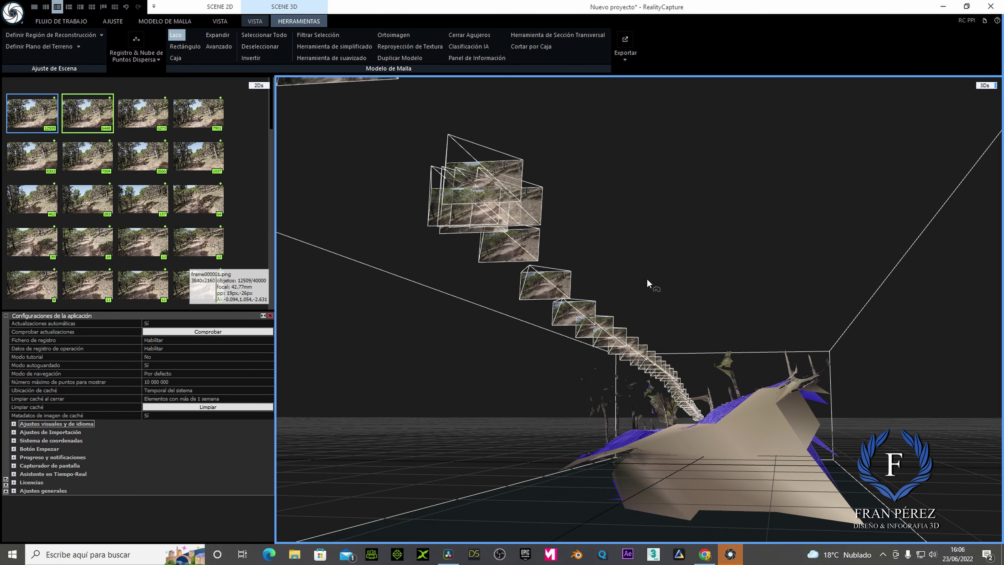
middle_click_drag(596, 411, 601, 398)
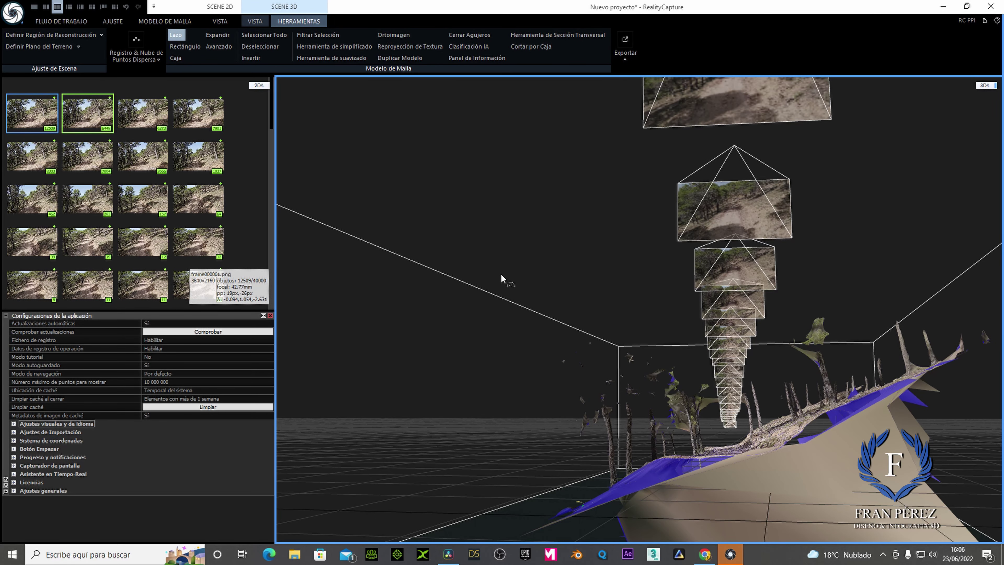
middle_click_drag(520, 293, 529, 284)
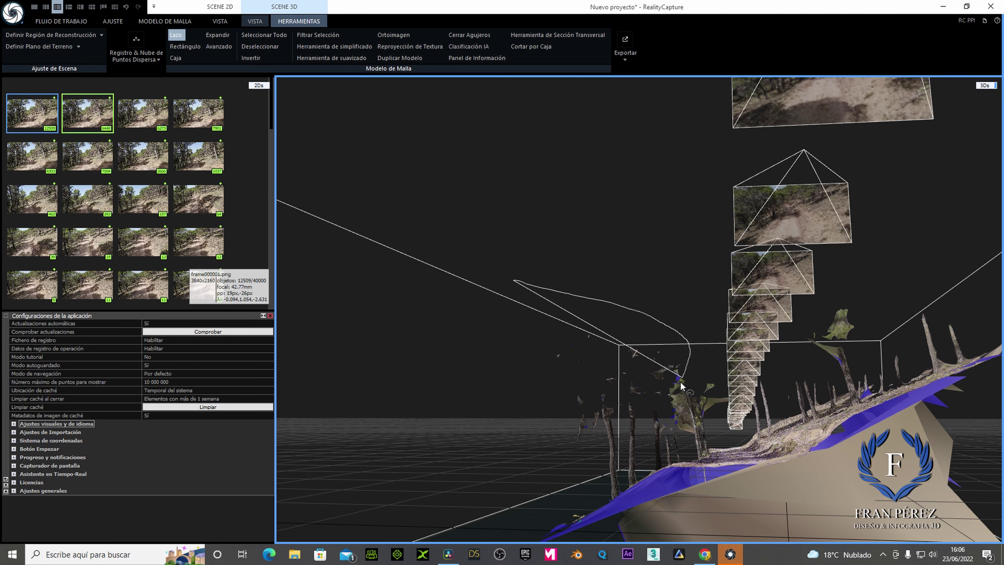
left_click_drag(681, 385, 631, 420)
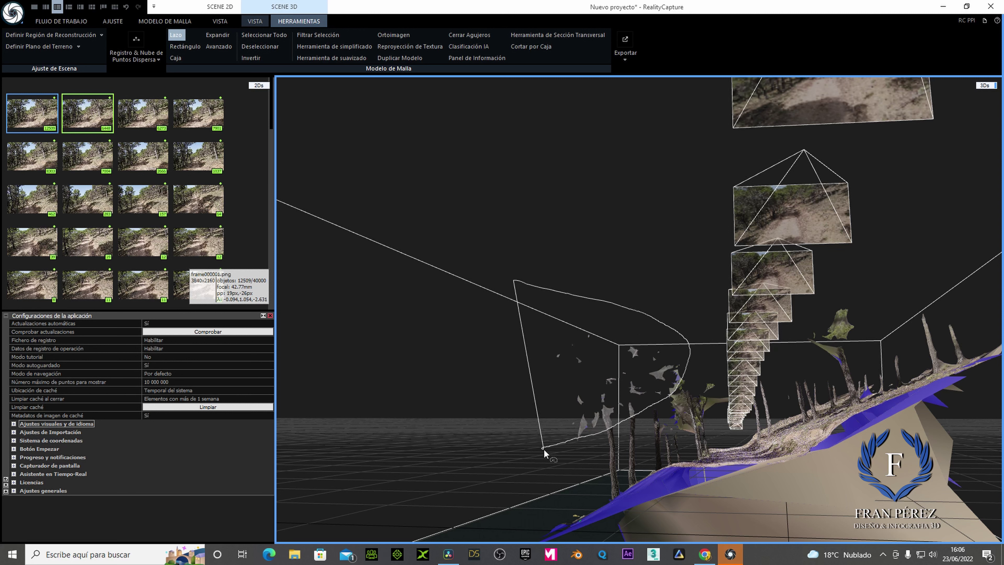
left_click_drag(519, 297, 515, 282)
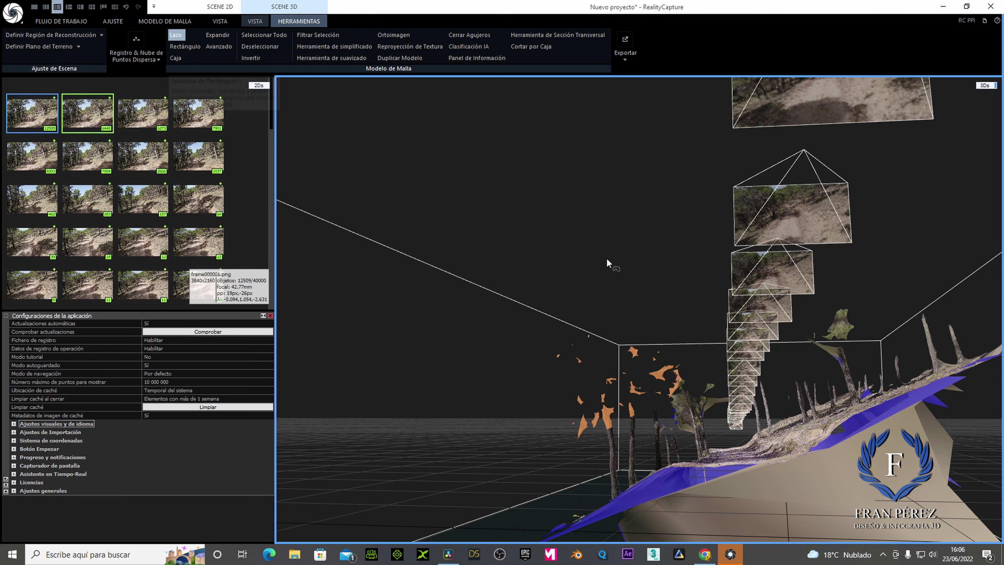
left_click(318, 35)
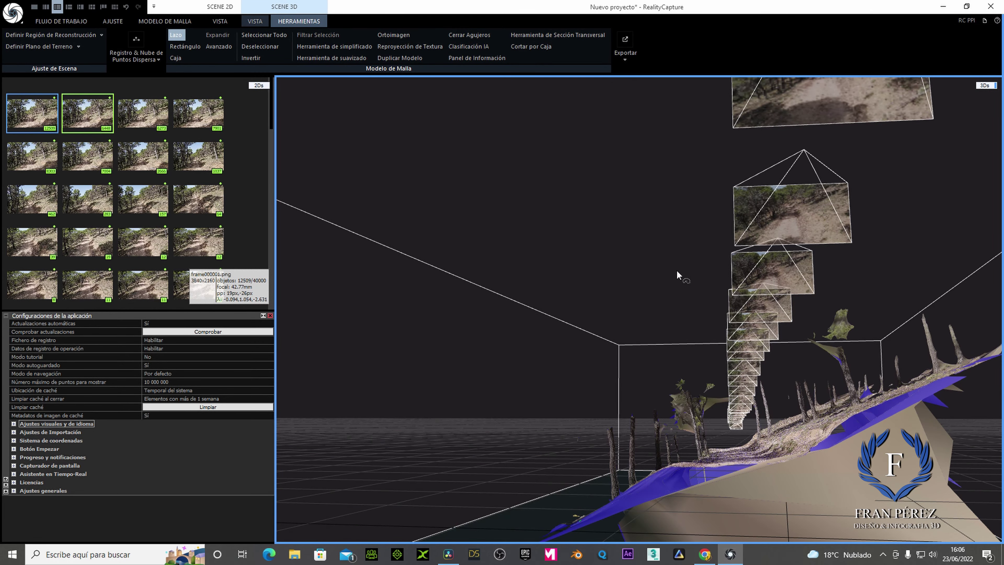
Select and remove the lone fragment to the right of the camera path.
mouse_move(676, 270)
left_mouse_down()
mouse_move(663, 284)
mouse_move(658, 272)
mouse_move(897, 325)
left_mouse_up()
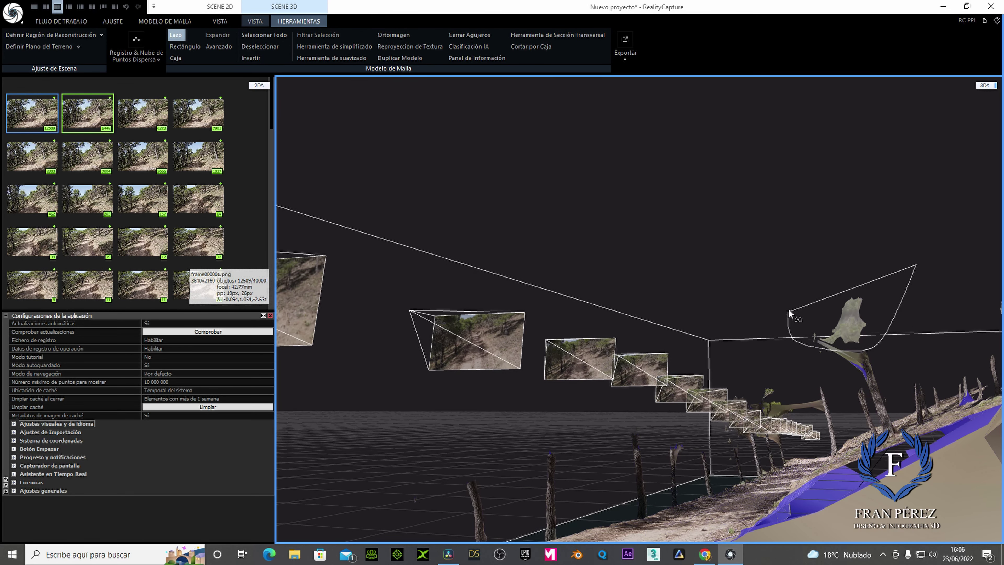
left_click_drag(789, 312, 802, 283)
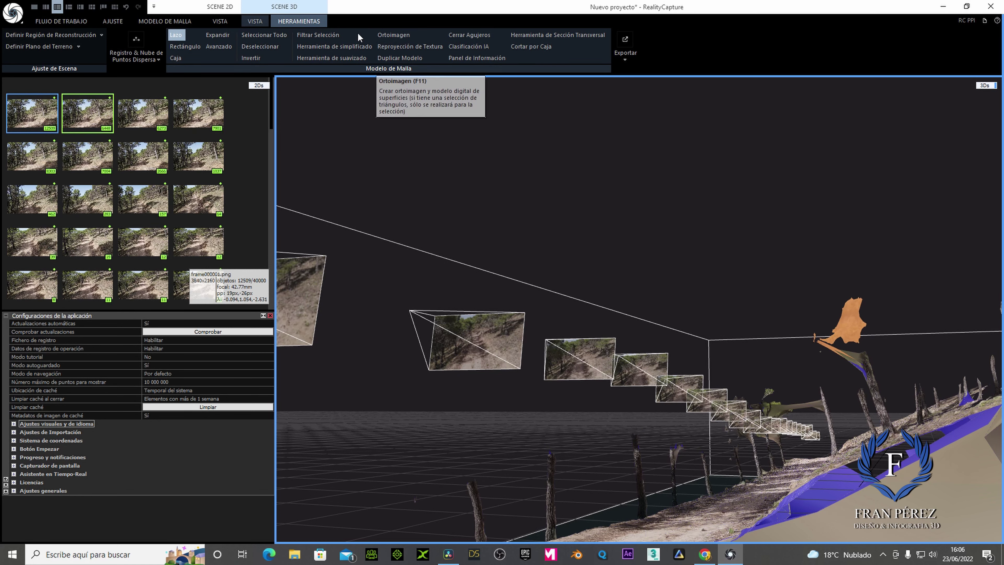
left_click(308, 35)
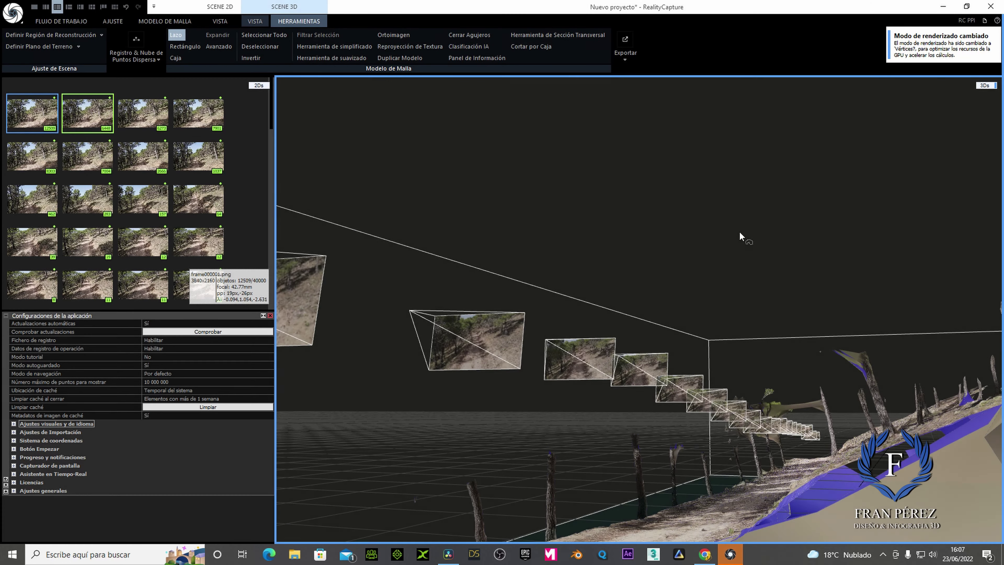
mouse_move(739, 231)
left_mouse_down()
mouse_move(767, 252)
mouse_move(738, 224)
left_mouse_up()
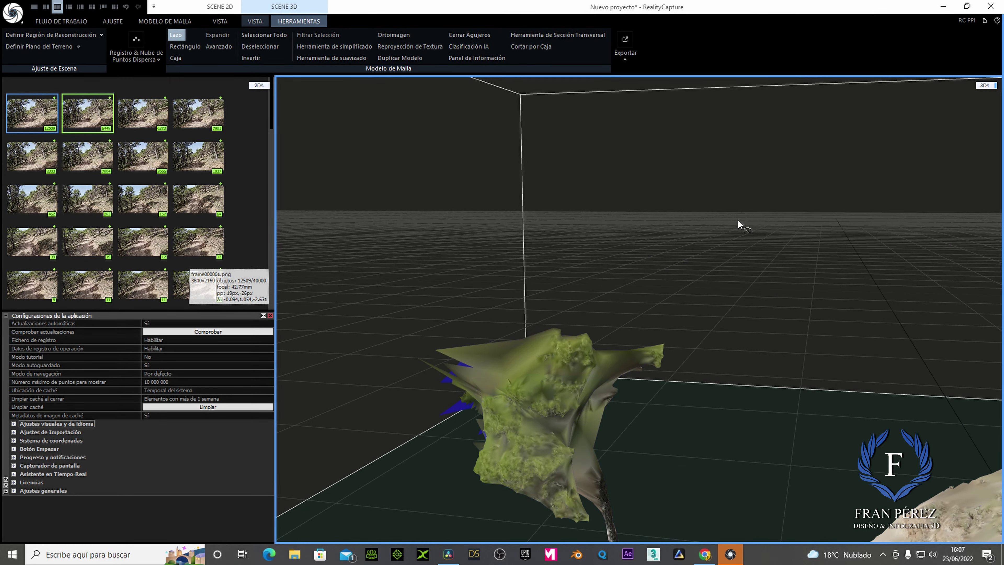
Lasso the floating treetop fragment beside the trees and filter it out of the mesh.
scroll(738, 223, "down", 5)
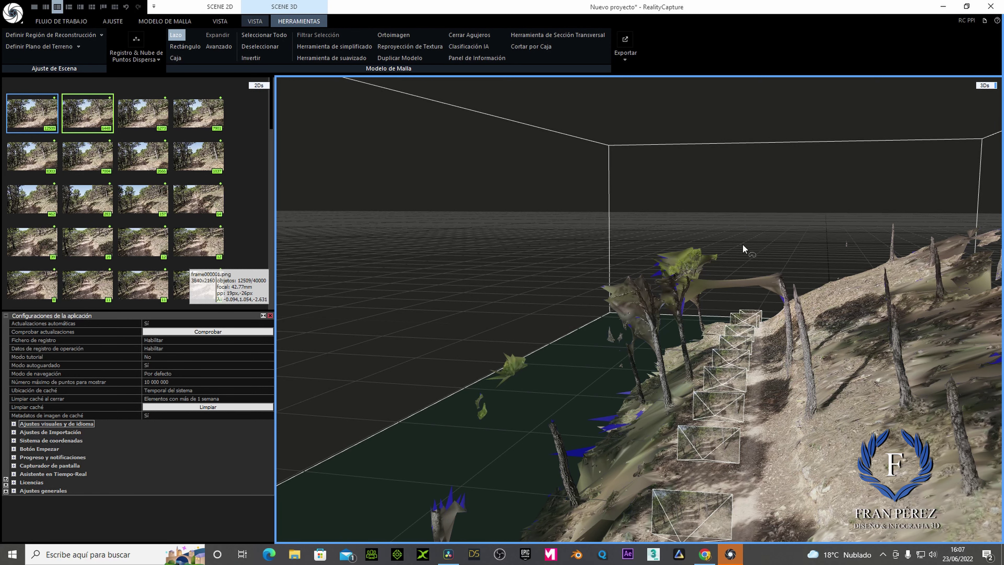
left_click_drag(742, 244, 736, 236)
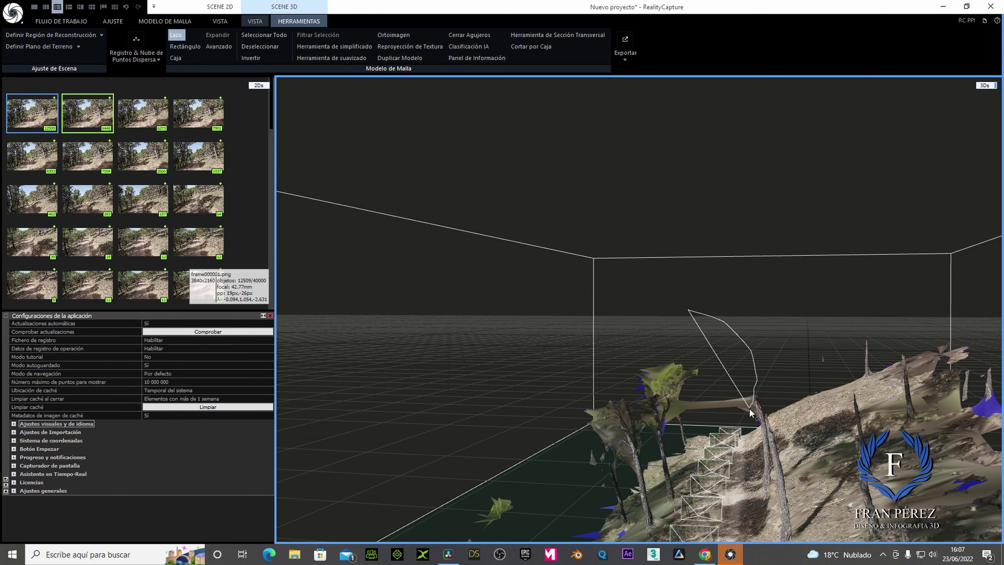
mouse_move(677, 420)
left_mouse_down()
mouse_move(625, 429)
mouse_move(578, 392)
left_mouse_up()
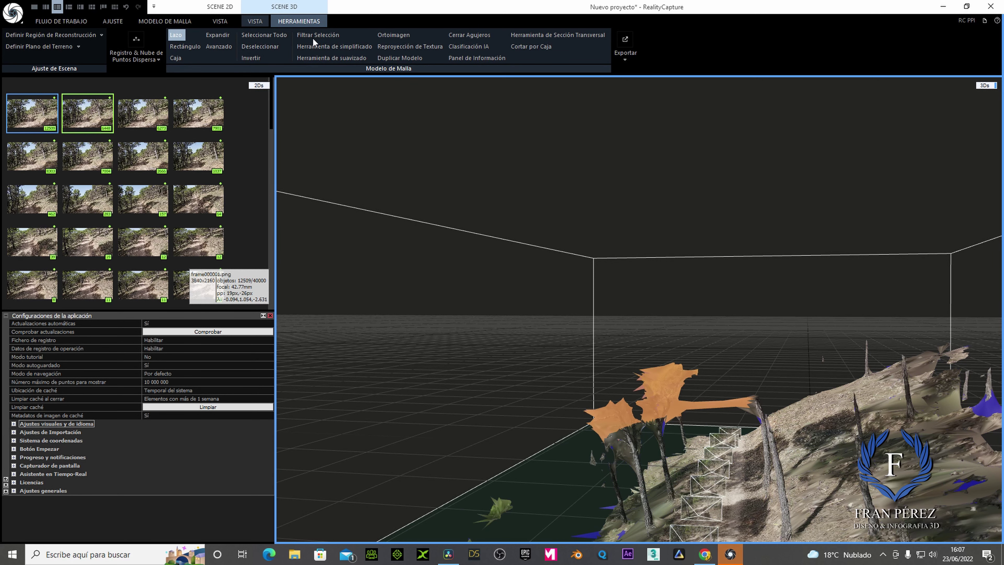
left_click(316, 36)
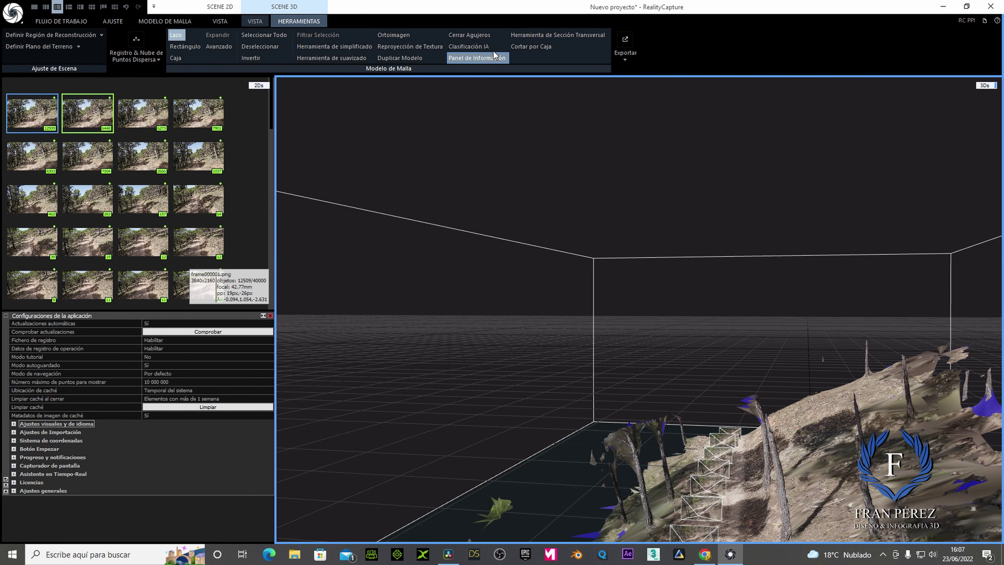
scroll(644, 345, "down", 3)
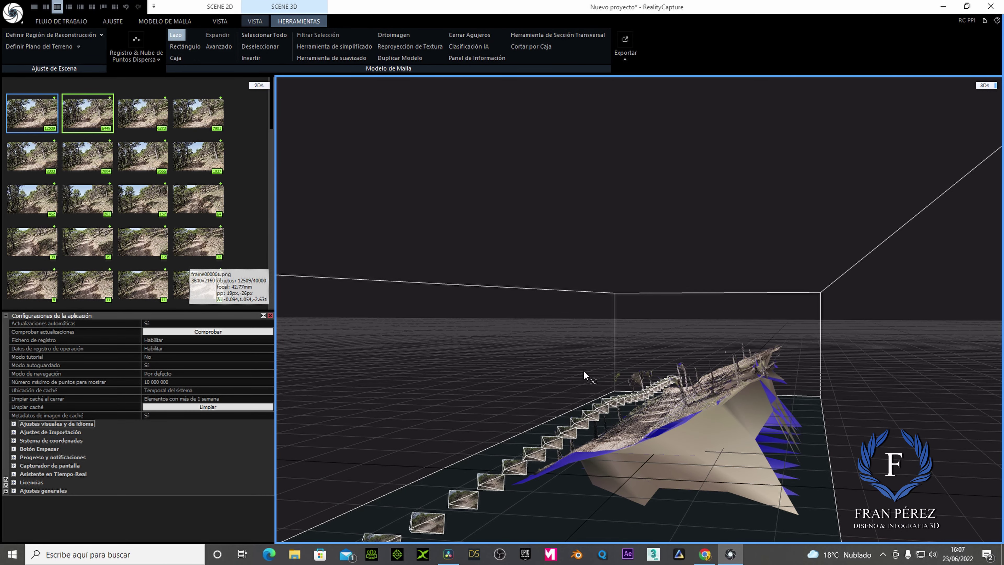
mouse_move(545, 372)
left_mouse_down()
mouse_move(641, 371)
mouse_move(600, 374)
left_mouse_up()
scroll(582, 375, "up", 1)
scroll(553, 416, "up", 2)
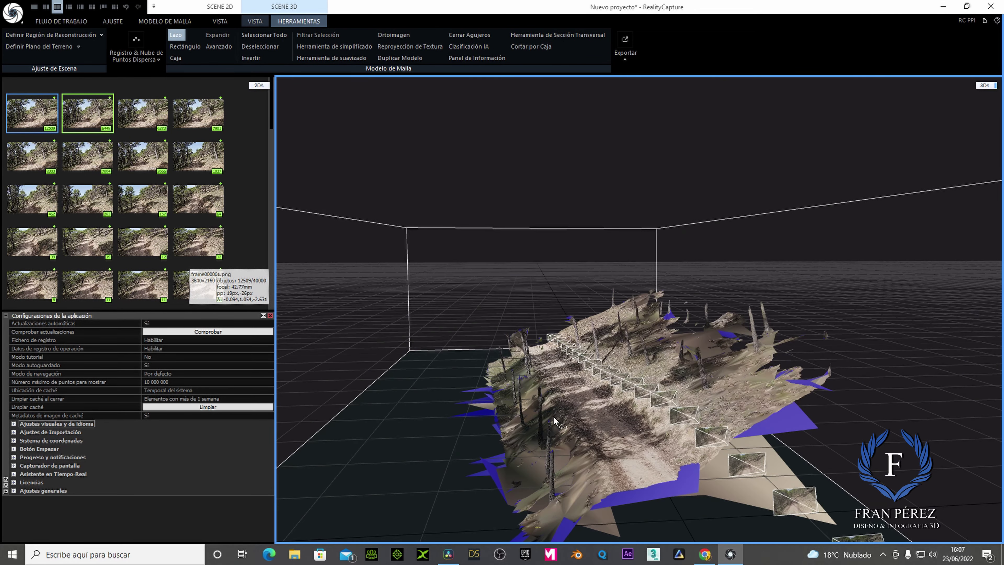
scroll(553, 416, "up", 3)
mouse_move(604, 459)
left_mouse_down()
mouse_move(601, 442)
mouse_move(608, 449)
mouse_move(592, 459)
mouse_move(621, 413)
mouse_move(601, 426)
mouse_move(641, 422)
mouse_move(641, 408)
mouse_move(631, 430)
mouse_move(648, 420)
mouse_move(626, 428)
mouse_move(676, 433)
mouse_move(647, 414)
mouse_move(587, 421)
mouse_move(637, 418)
mouse_move(800, 461)
left_mouse_up()
scroll(622, 413, "down", 2)
scroll(609, 416, "down", 2)
scroll(586, 419, "down", 2)
scroll(630, 429, "up", 2)
scroll(632, 435, "up", 3)
scroll(634, 440, "up", 2)
scroll(621, 442, "up", 2)
scroll(648, 421, "down", 3)
scroll(676, 434, "down", 2)
scroll(647, 414, "down", 3)
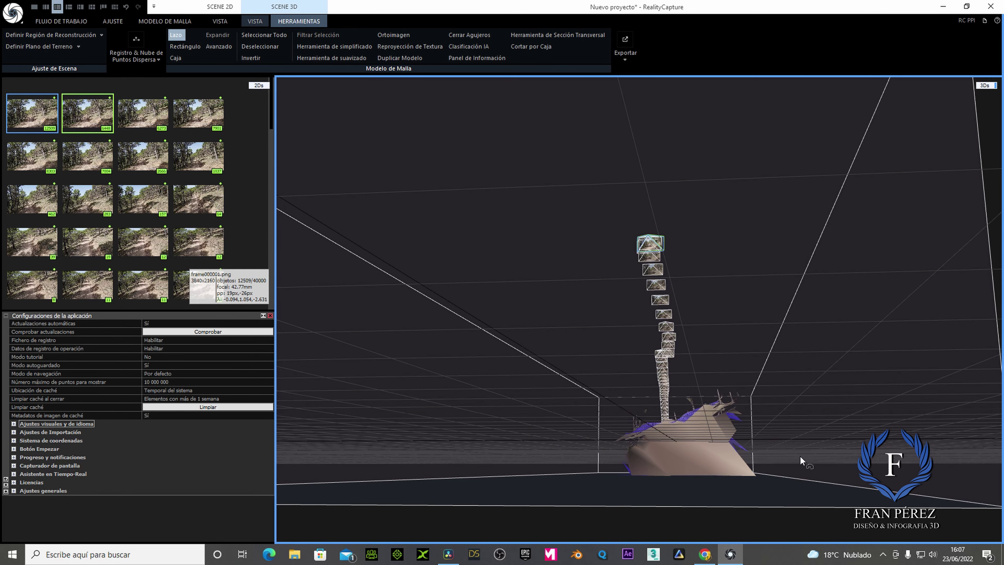
Rectangle-select the flat base beneath the trail mesh and filter it out.
left_click(184, 46)
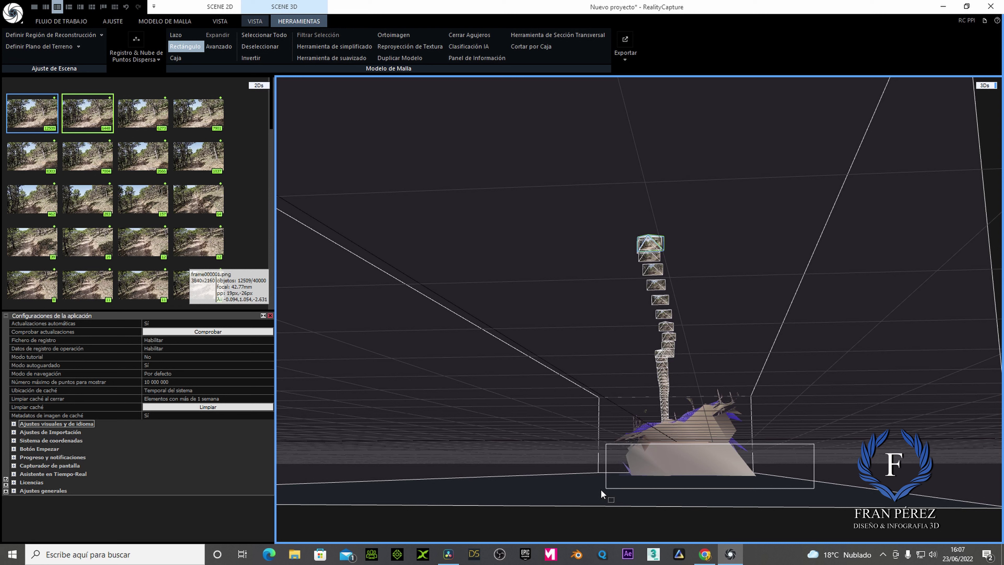
left_click_drag(601, 490, 585, 492)
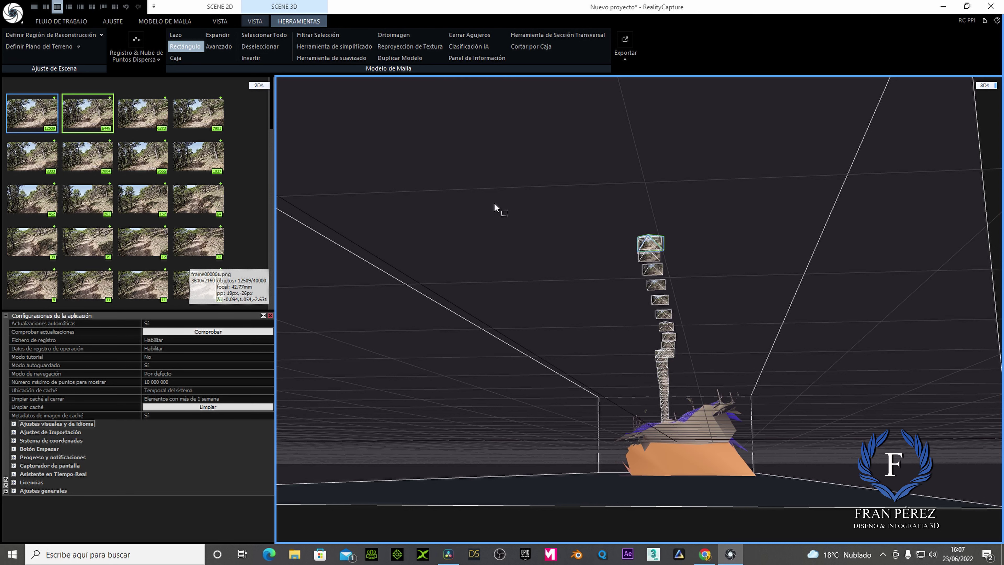
left_click(324, 38)
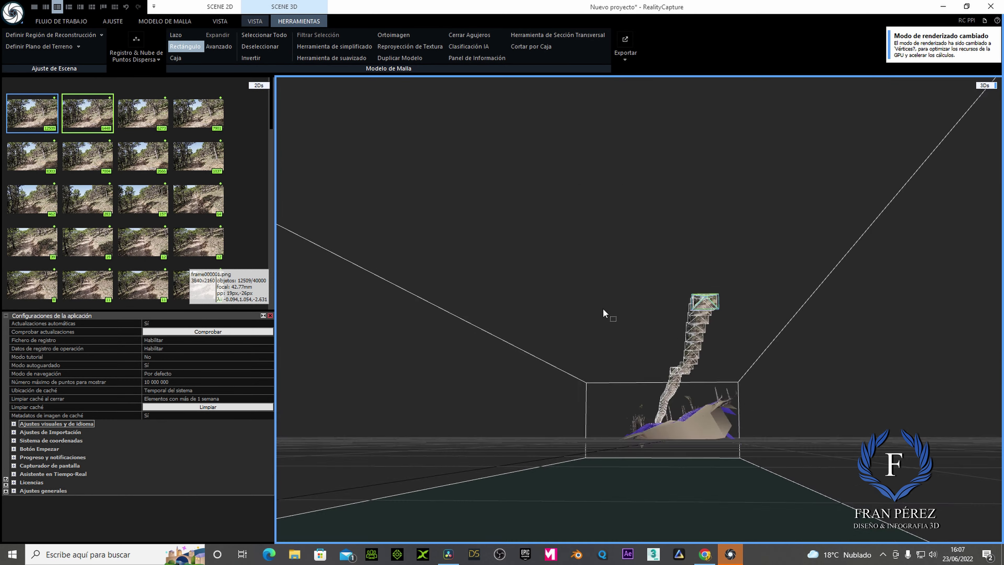
scroll(627, 347, "up", 5)
mouse_move(627, 347)
left_mouse_down()
mouse_move(626, 336)
mouse_move(737, 415)
left_mouse_up()
scroll(585, 334, "up", 5)
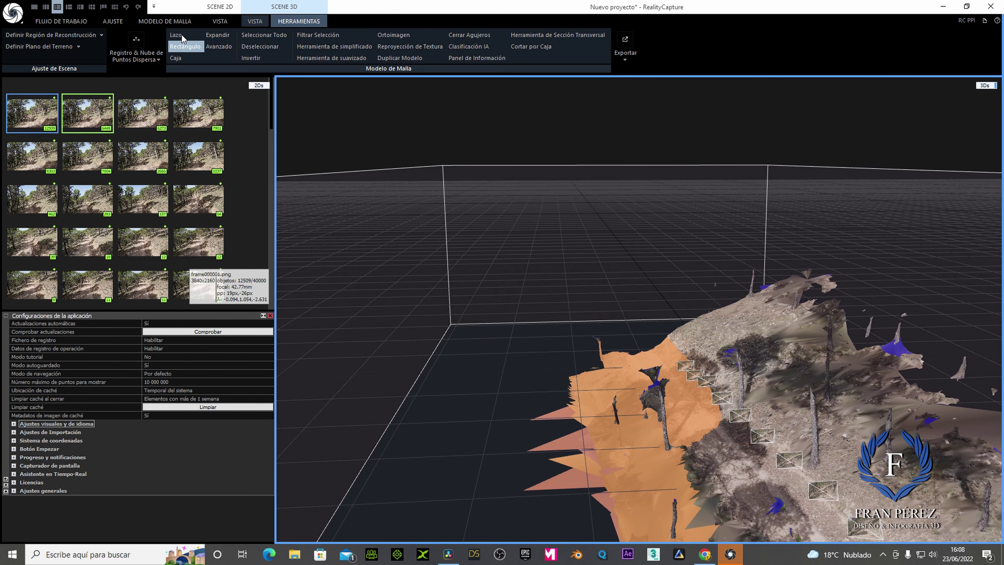
Clear the leftover selection and orbit out to a side view of the whole model.
left_click(180, 47)
left_click(487, 421)
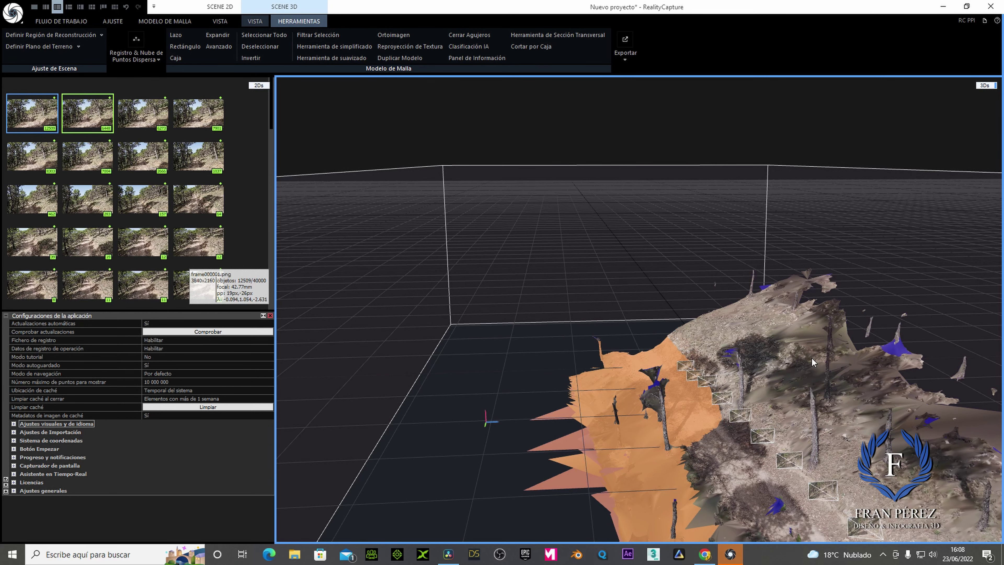
scroll(811, 358, "down", 5)
left_click_drag(862, 441, 637, 314)
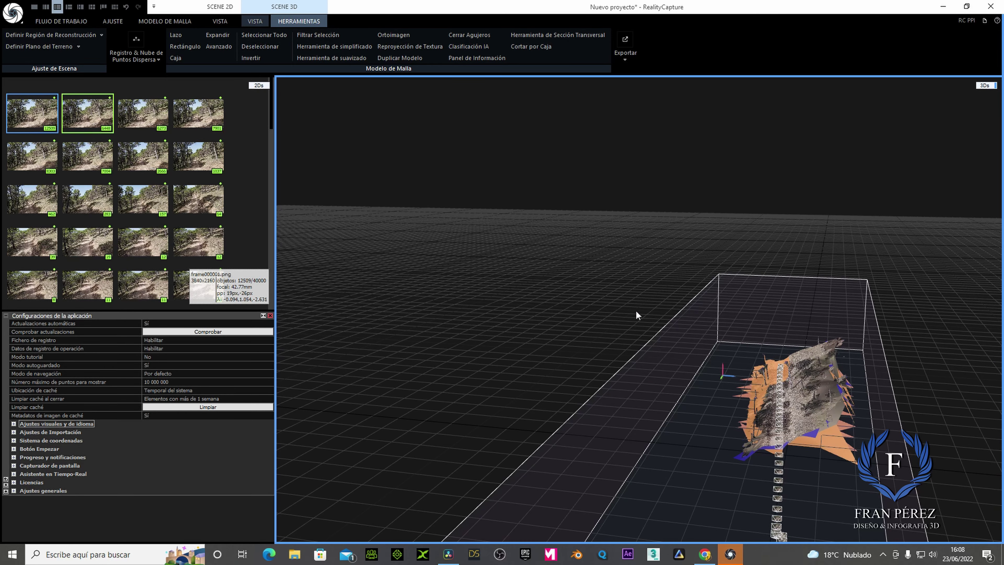
left_click(244, 48)
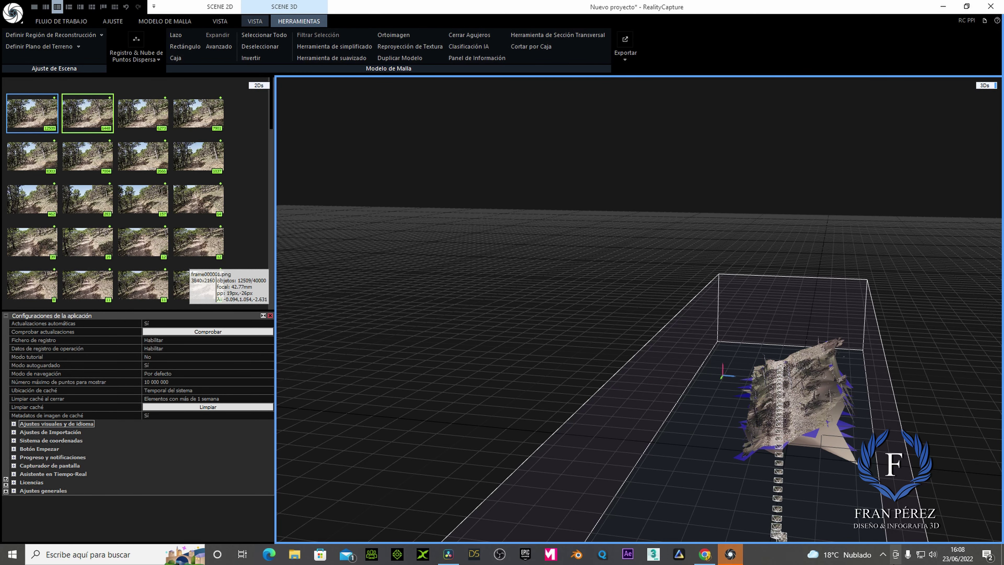
left_click_drag(796, 428, 834, 431)
scroll(833, 433, "up", 5)
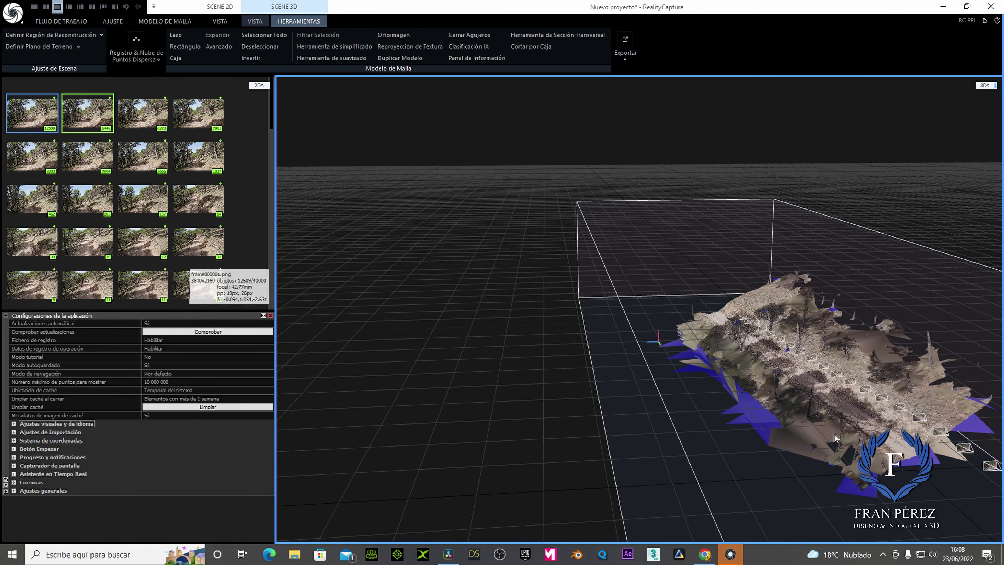
scroll(783, 453, "up", 4)
mouse_move(767, 422)
left_mouse_down()
mouse_move(814, 435)
mouse_move(975, 431)
mouse_move(541, 381)
mouse_move(658, 383)
mouse_move(473, 398)
mouse_move(500, 396)
mouse_move(410, 381)
left_mouse_up()
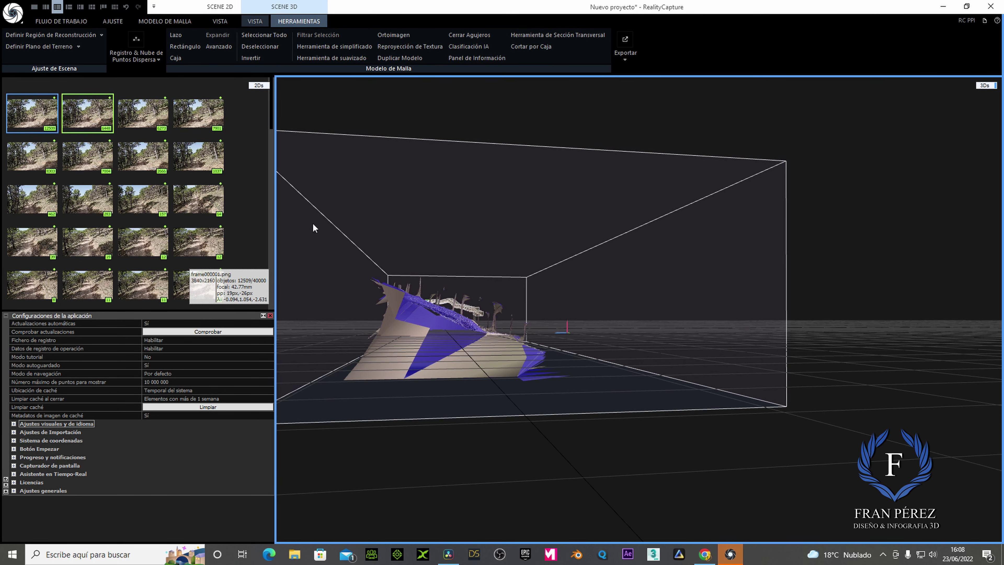
Lasso and filter out two groups of stray triangles at the mesh front and underside.
left_click(174, 39)
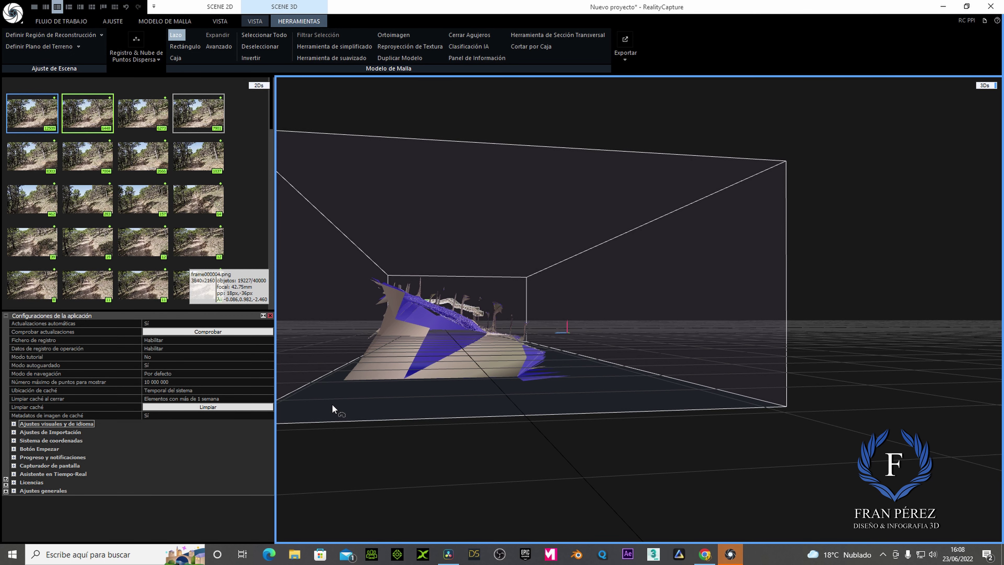
mouse_move(332, 404)
left_mouse_down()
mouse_move(398, 320)
mouse_move(339, 320)
left_mouse_up()
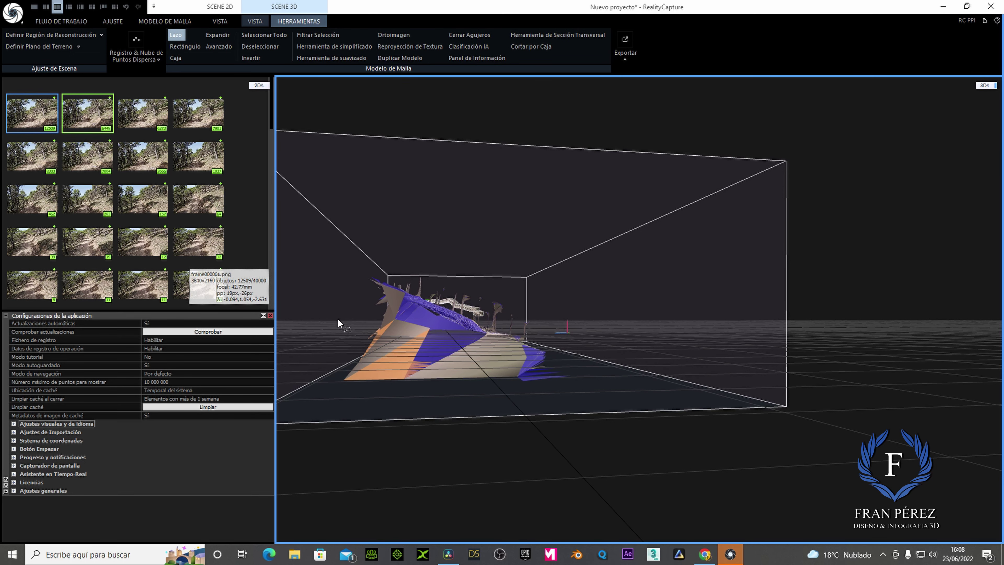
left_click(324, 35)
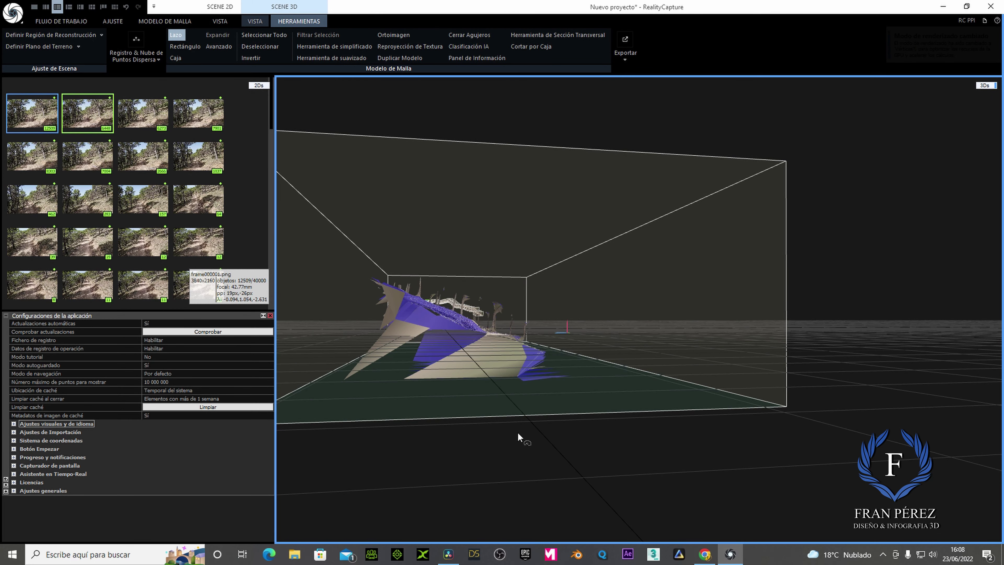
mouse_move(521, 440)
left_mouse_down()
mouse_move(414, 359)
mouse_move(305, 376)
left_mouse_up()
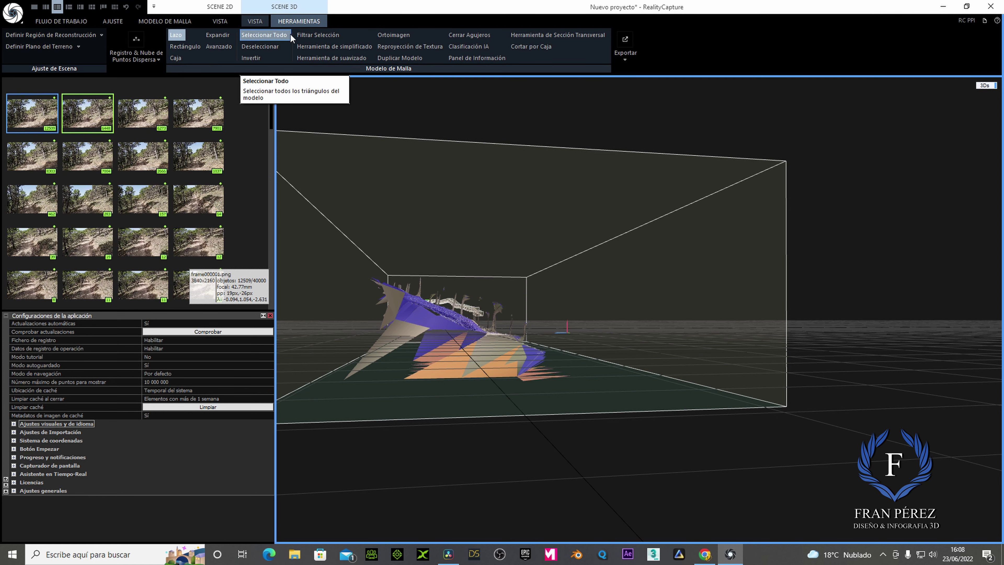
left_click(311, 36)
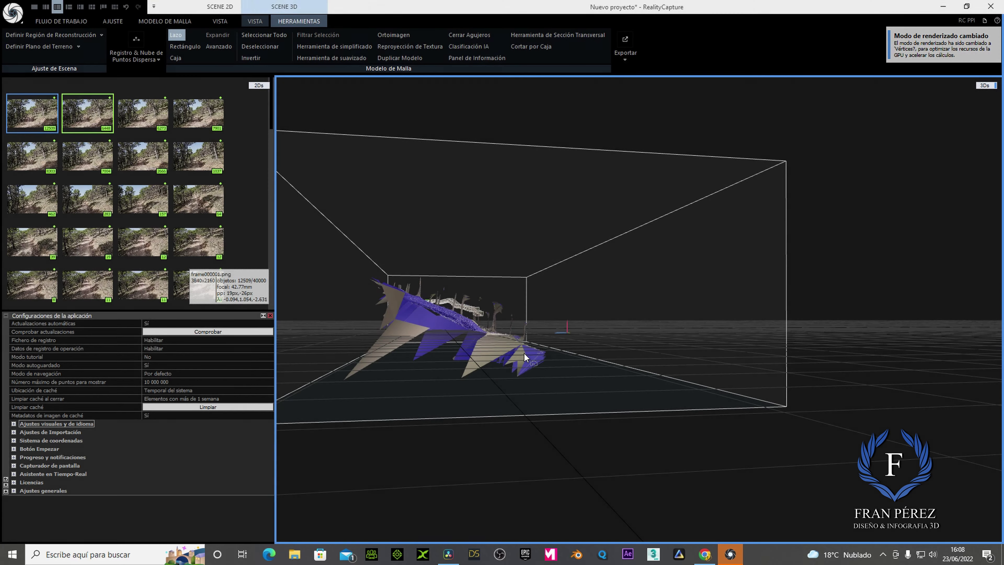
mouse_move(558, 230)
left_mouse_down()
mouse_move(564, 257)
mouse_move(514, 282)
mouse_move(552, 228)
mouse_move(592, 198)
mouse_move(884, 224)
left_mouse_up()
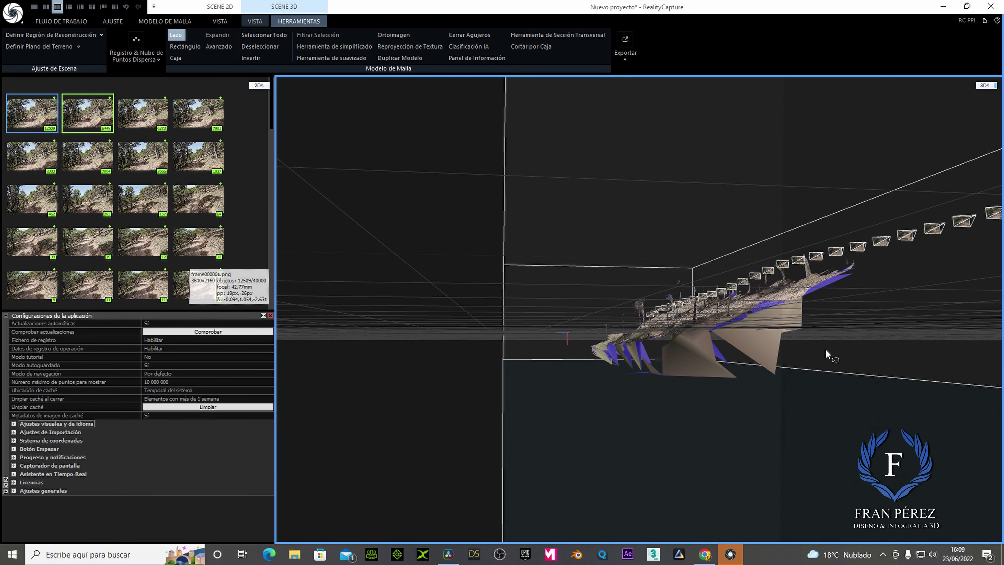
Select a stray triangle beneath the trail mesh and filter it out.
mouse_move(733, 348)
left_mouse_down()
mouse_move(695, 334)
mouse_move(653, 366)
mouse_move(670, 394)
mouse_move(779, 389)
mouse_move(776, 342)
mouse_move(811, 337)
left_mouse_up()
mouse_move(767, 419)
left_mouse_down()
mouse_move(748, 440)
mouse_move(767, 445)
left_mouse_up()
left_click(767, 442)
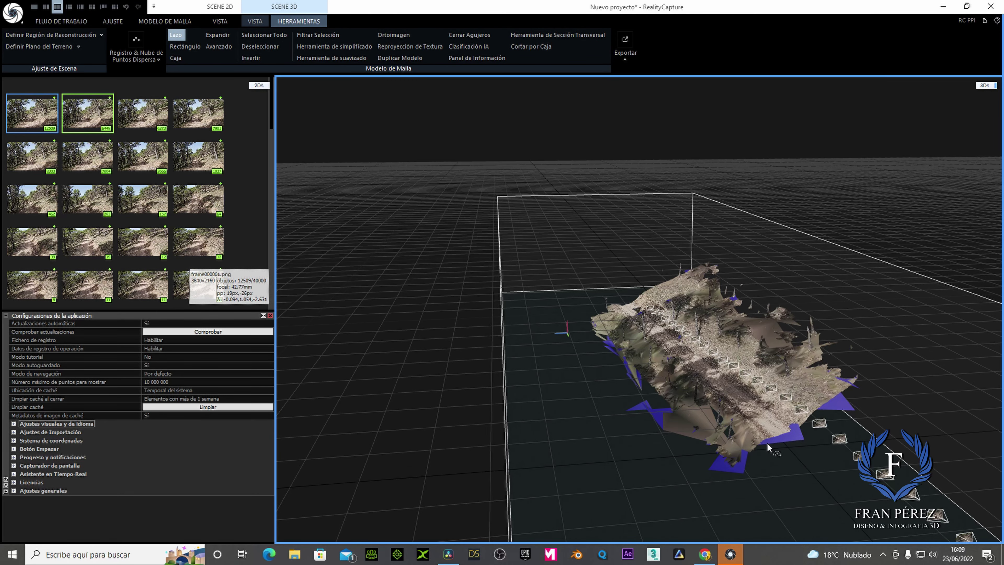
mouse_move(623, 470)
left_mouse_down()
mouse_move(612, 429)
mouse_move(621, 394)
left_mouse_up()
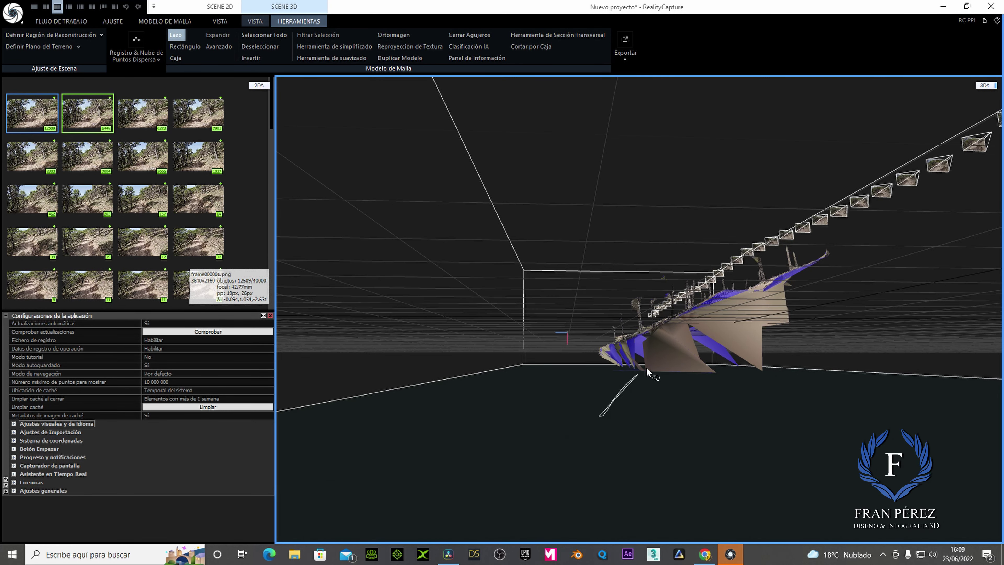
left_click(763, 370)
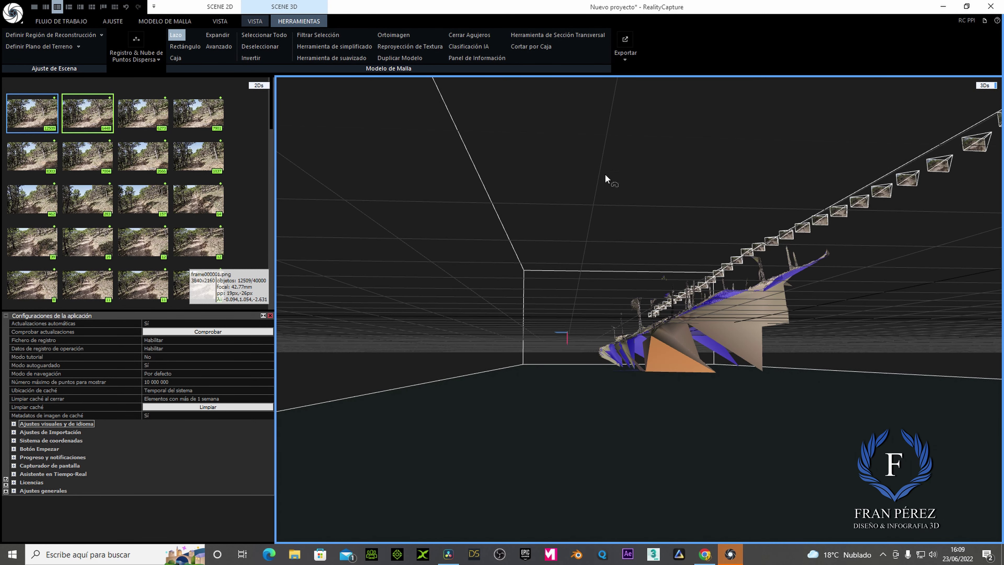
left_click(303, 35)
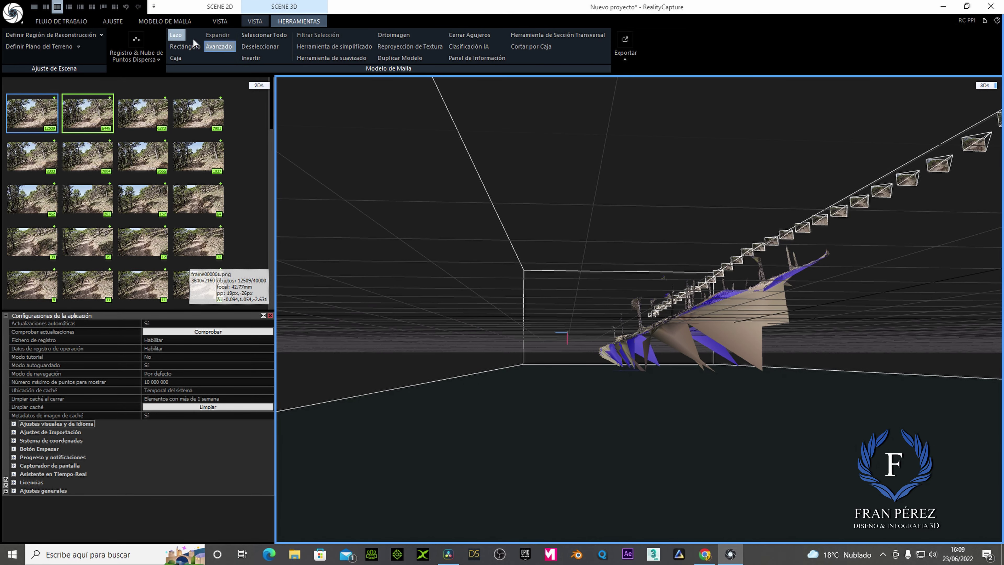
Box-select stray triangles under the mesh and its lower-left tip, filtering each batch out.
left_click(179, 48)
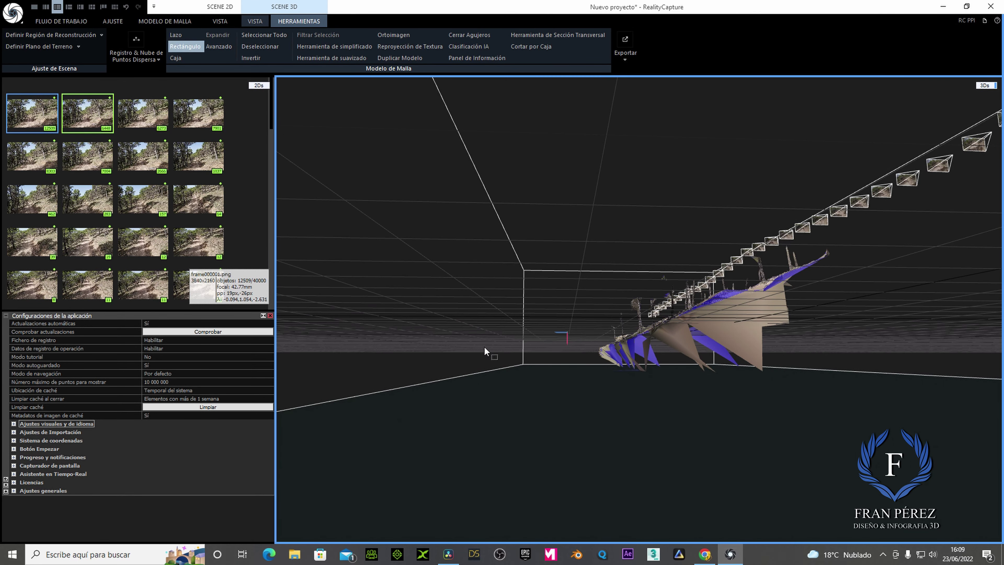
left_click_drag(807, 331, 668, 384)
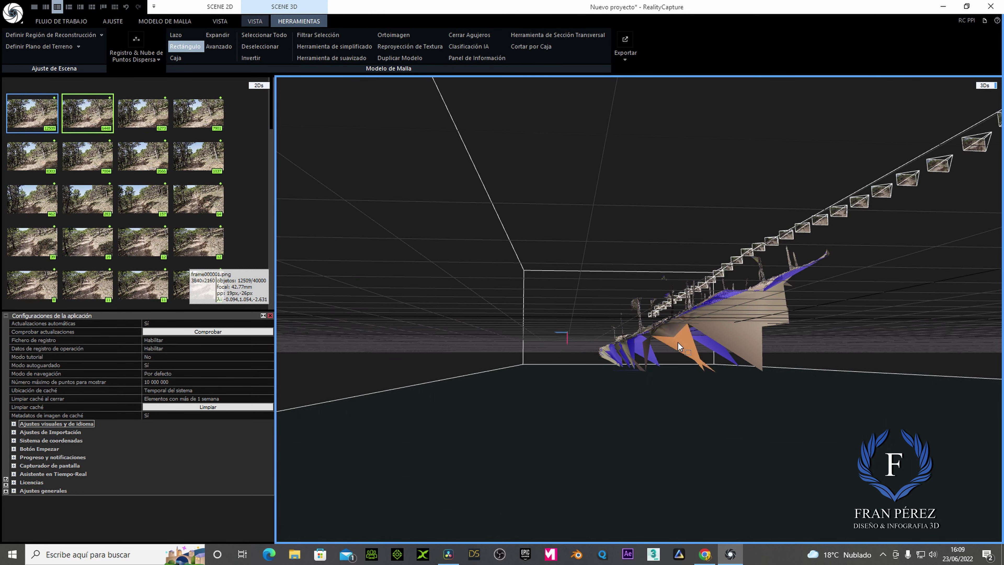
left_click(317, 35)
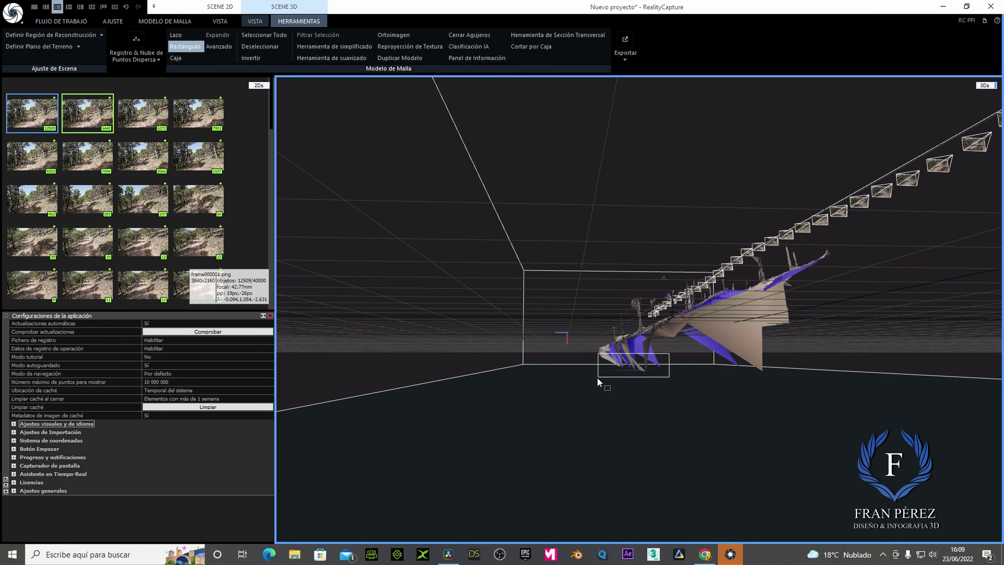
left_click_drag(670, 352, 624, 381)
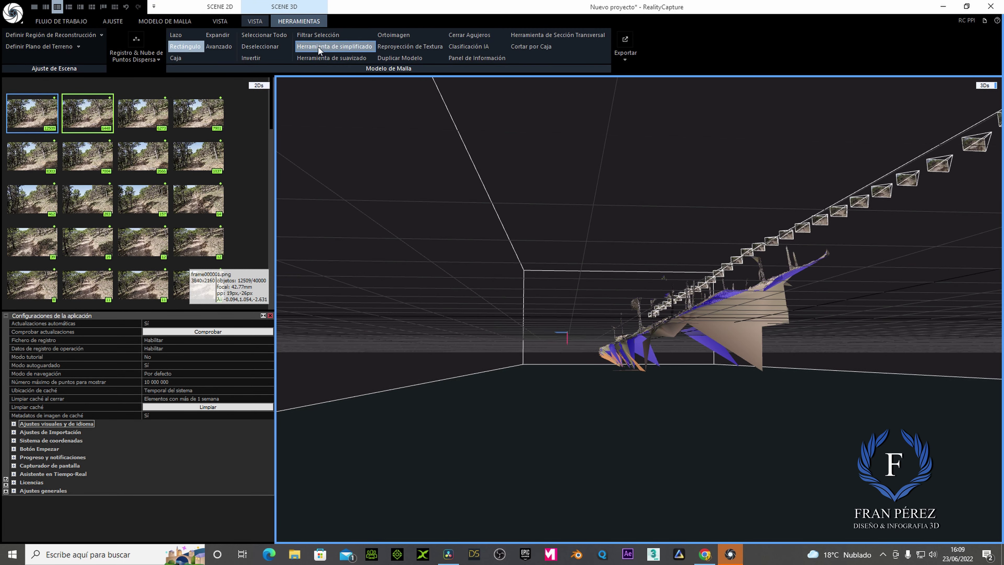
left_click(313, 36)
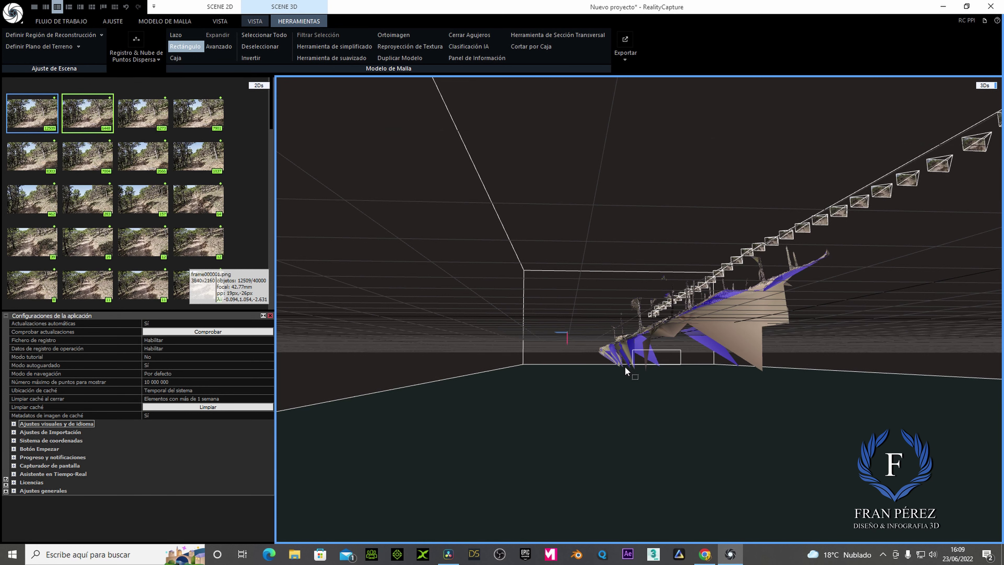
left_click_drag(680, 350, 585, 378)
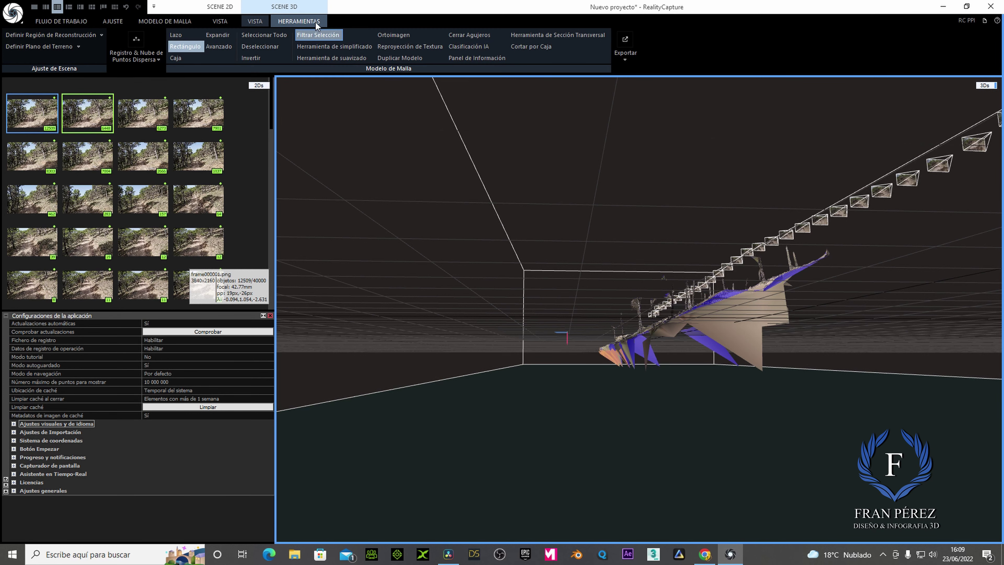
left_click(299, 35)
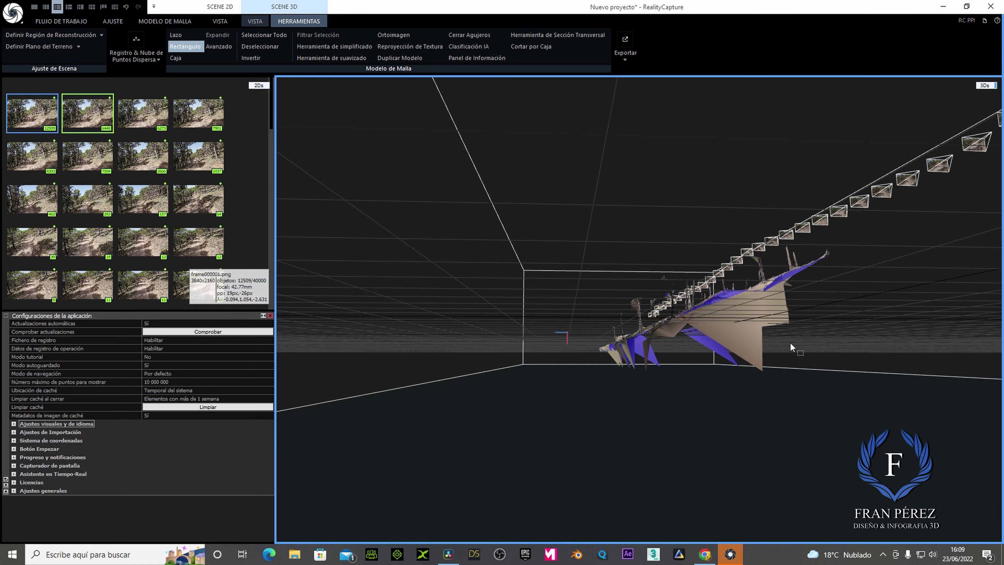
mouse_move(791, 342)
left_mouse_down()
mouse_move(714, 374)
mouse_move(775, 343)
left_mouse_up()
left_click_drag(707, 132, 716, 235)
mouse_move(679, 162)
middle_mouse_down()
mouse_move(615, 232)
mouse_move(778, 241)
mouse_move(592, 256)
mouse_move(456, 310)
mouse_move(549, 274)
middle_mouse_up()
Lasso and filter out the floating fragment above the path and stray pieces on its right.
scroll(455, 310, "up", 4)
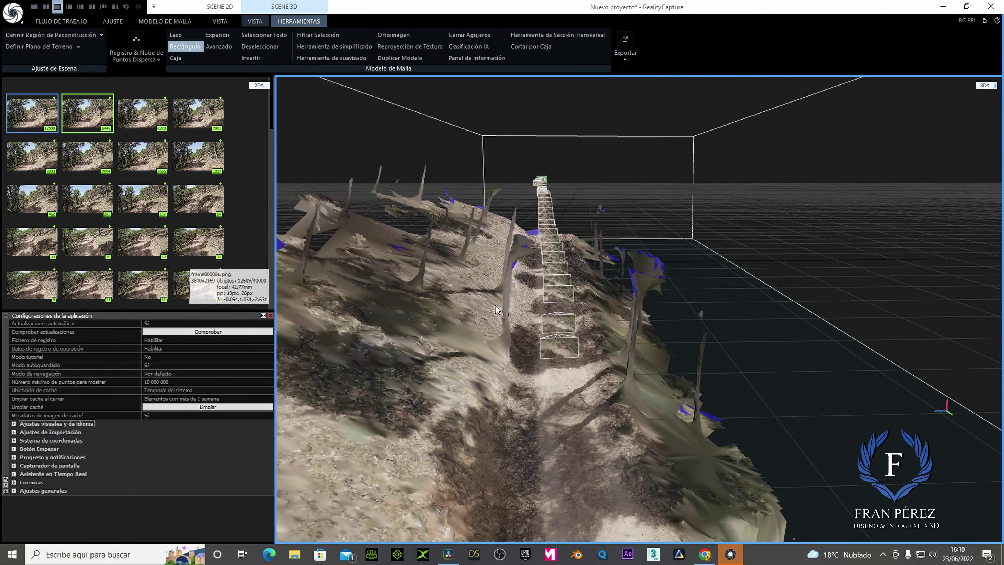
scroll(549, 273, "up", 2)
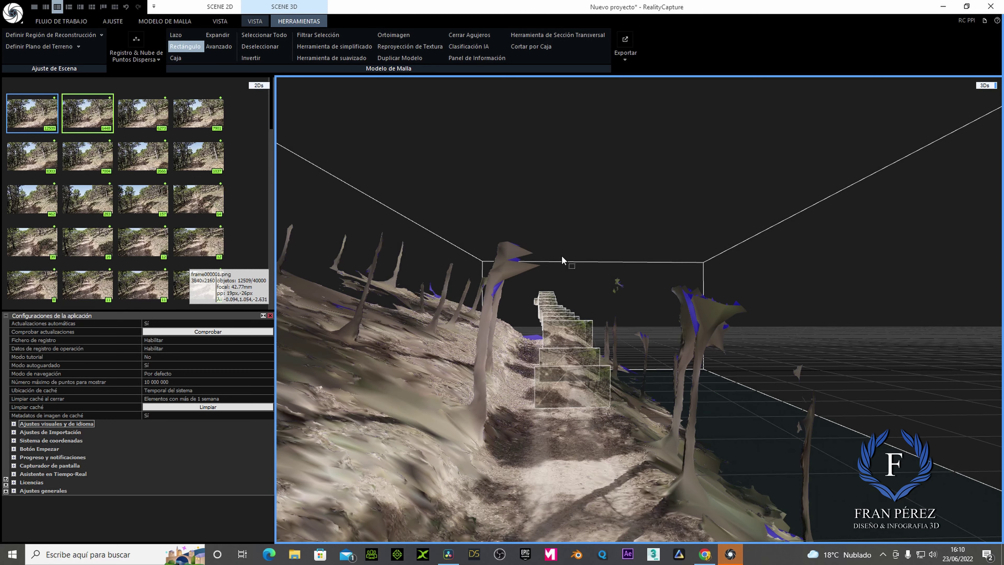
left_click(183, 35)
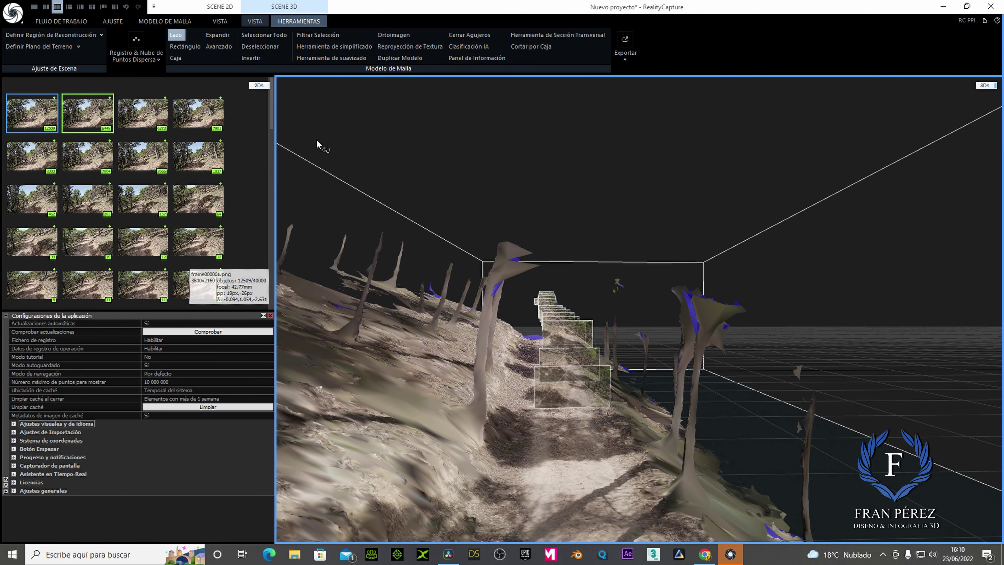
mouse_move(577, 221)
left_mouse_down()
mouse_move(484, 291)
mouse_move(484, 208)
left_mouse_up()
left_click(305, 36)
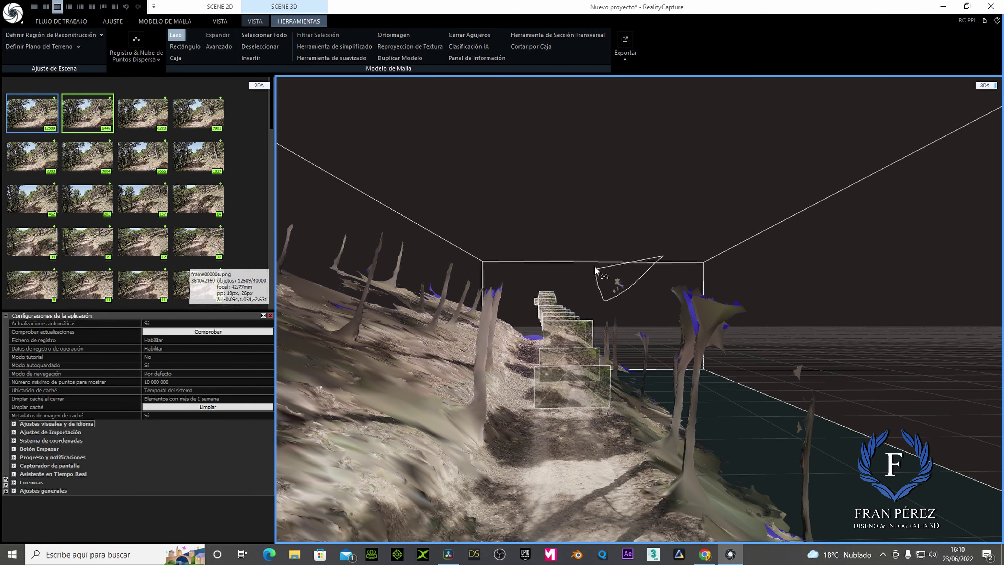
left_click_drag(619, 295, 598, 255)
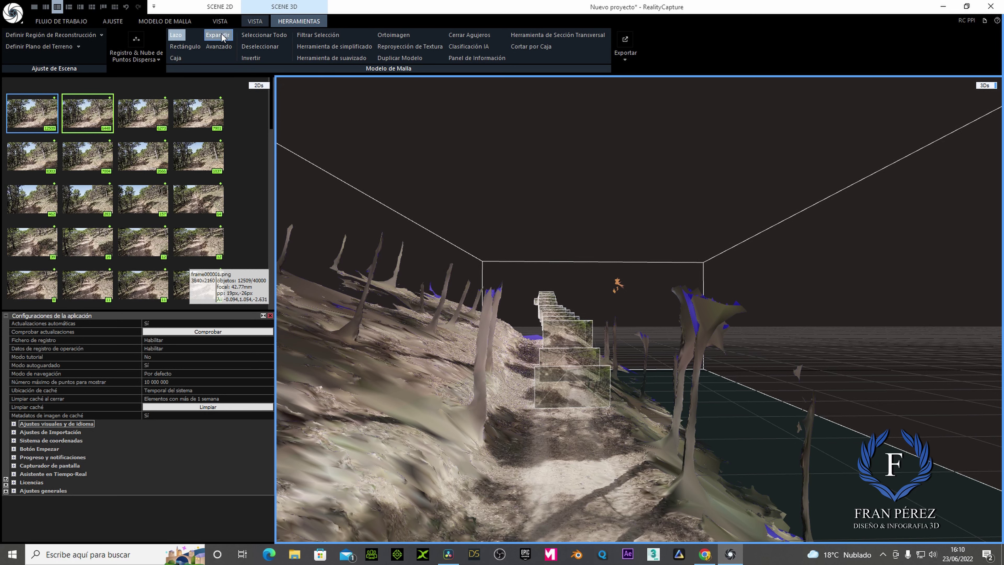
left_click(303, 36)
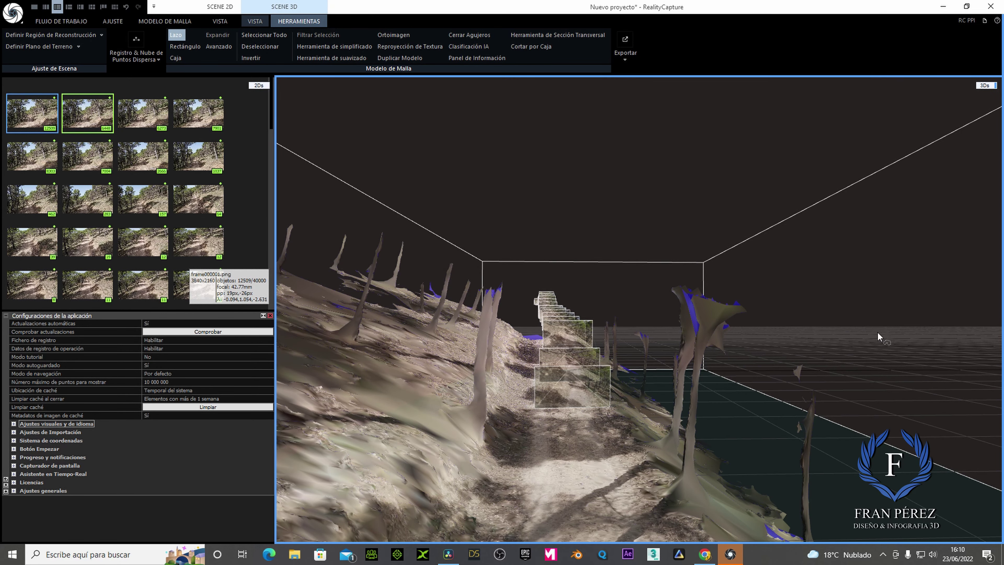
left_click_drag(887, 332, 666, 325)
left_click(318, 35)
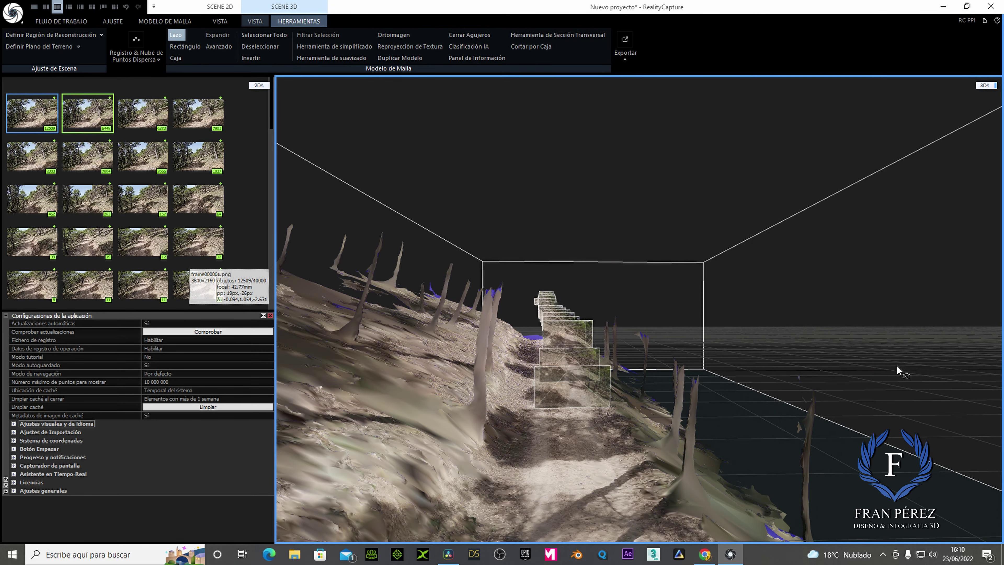
mouse_move(897, 370)
left_mouse_down()
mouse_move(764, 344)
mouse_move(666, 271)
mouse_move(686, 250)
left_mouse_up()
Export the trail mesh as an FBX file named SENDERO.
scroll(686, 249, "up", 2)
scroll(686, 252, "up", 2)
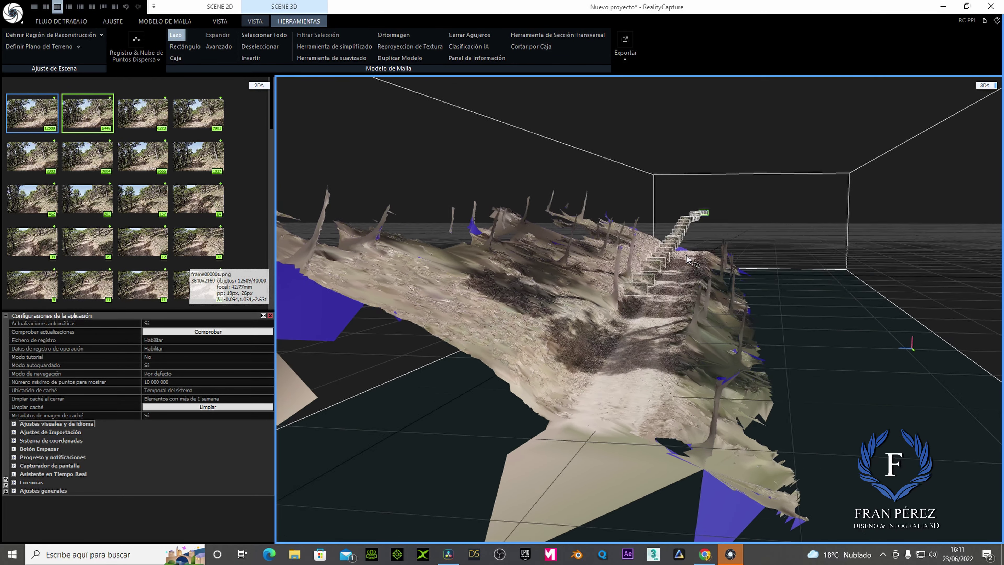
scroll(687, 256, "up", 2)
scroll(664, 291, "up", 2)
left_click_drag(664, 291, 674, 222)
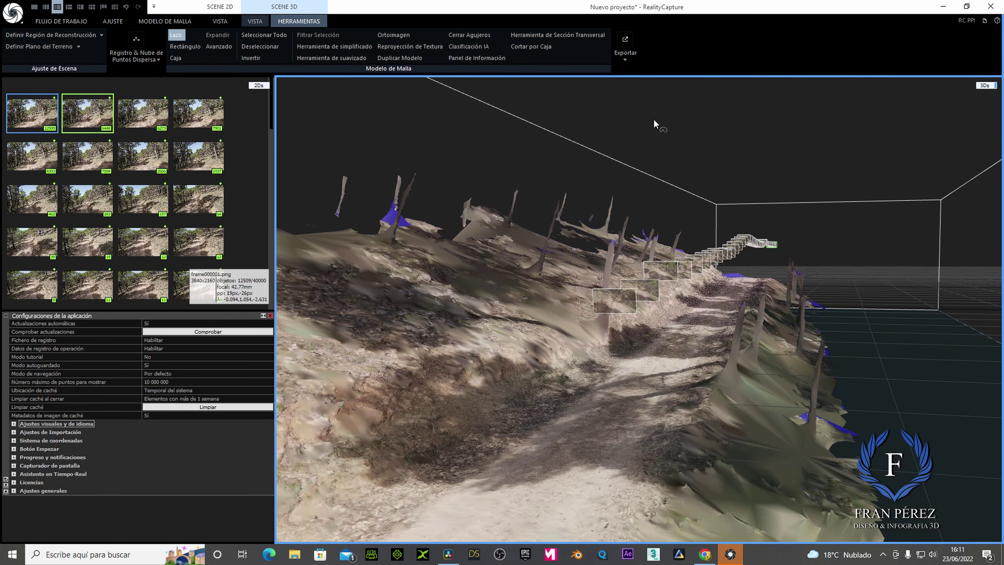
left_click(624, 39)
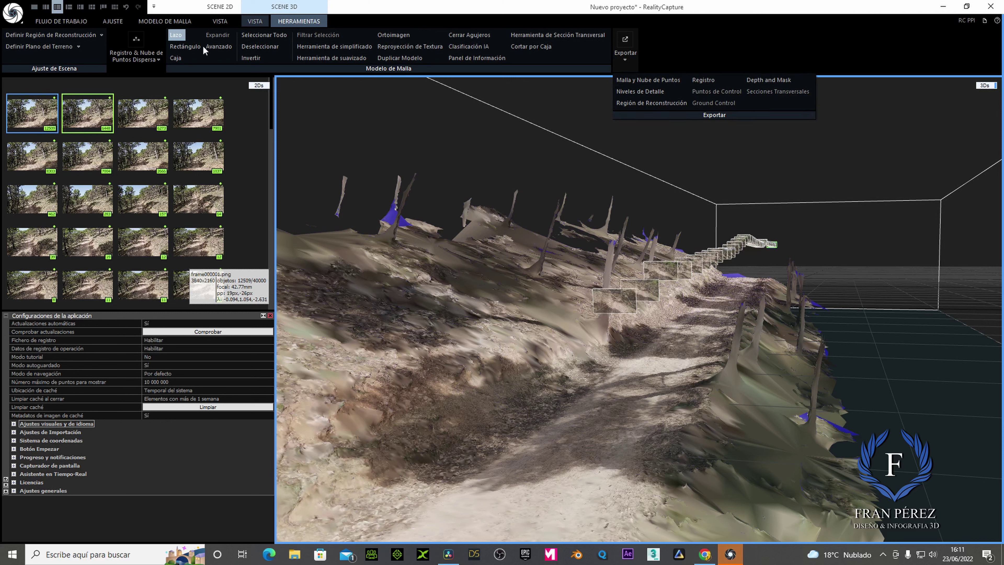
left_click(61, 21)
left_click(585, 43)
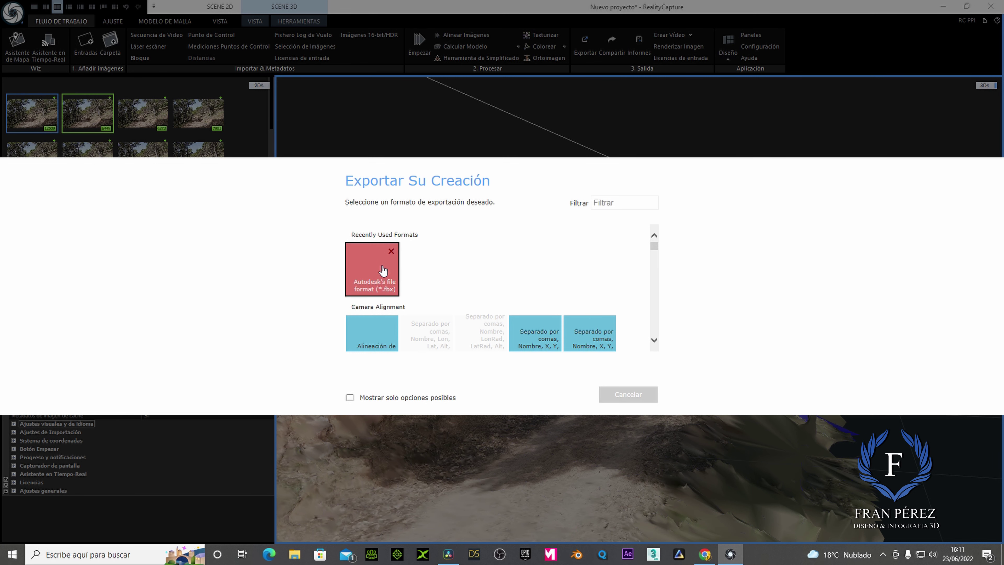
left_click(383, 270)
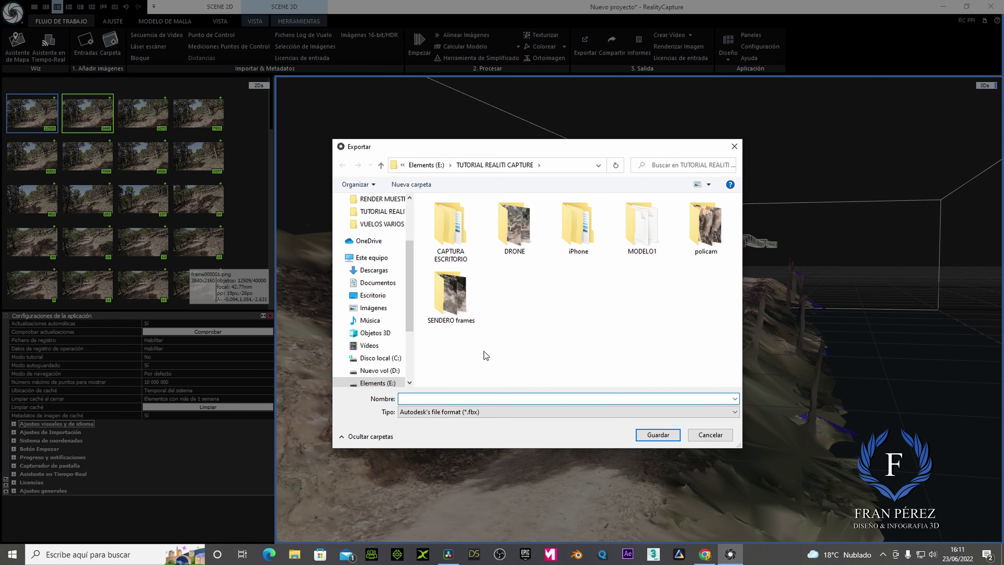
type("SE")
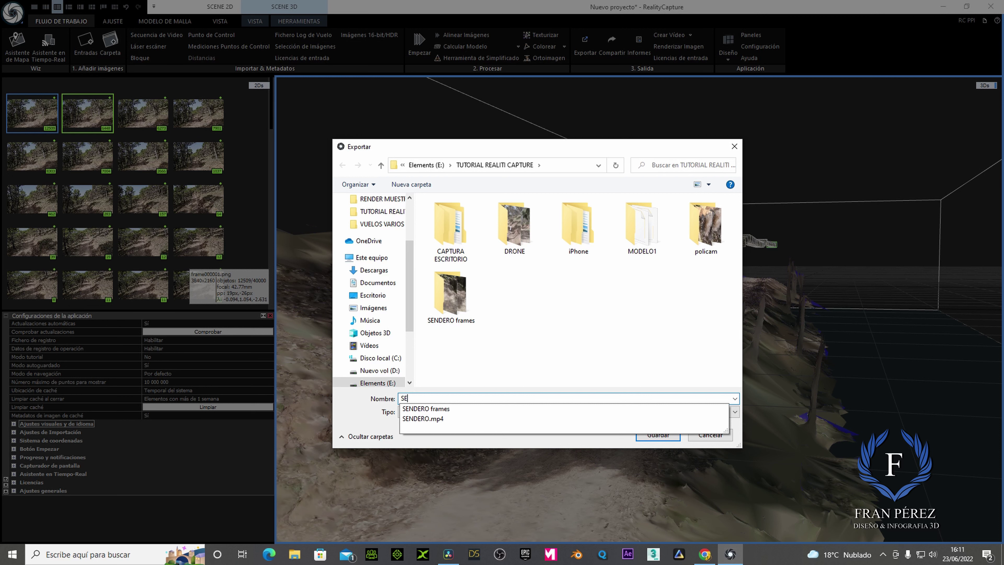
type("NDERO")
left_click(534, 355)
left_click(663, 434)
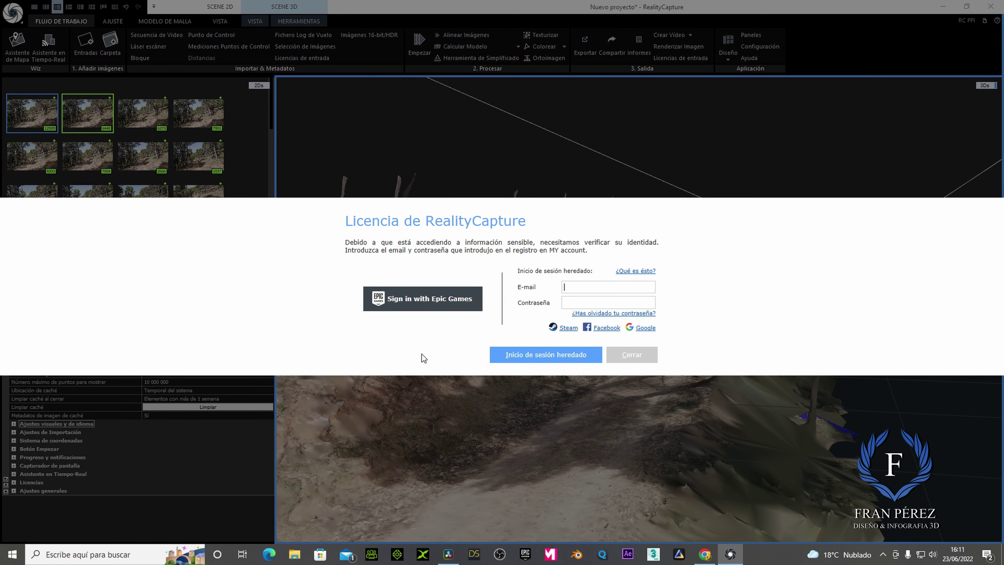
Sign in with Epic Games, enter the licence PIN, then decline the 181-credit purchase prompt.
left_click(435, 301)
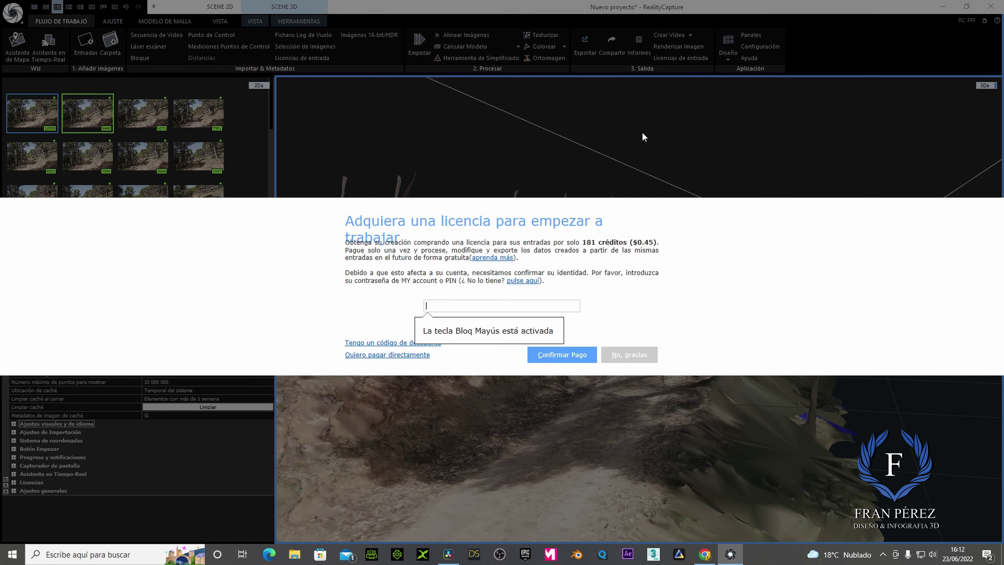
type("••")
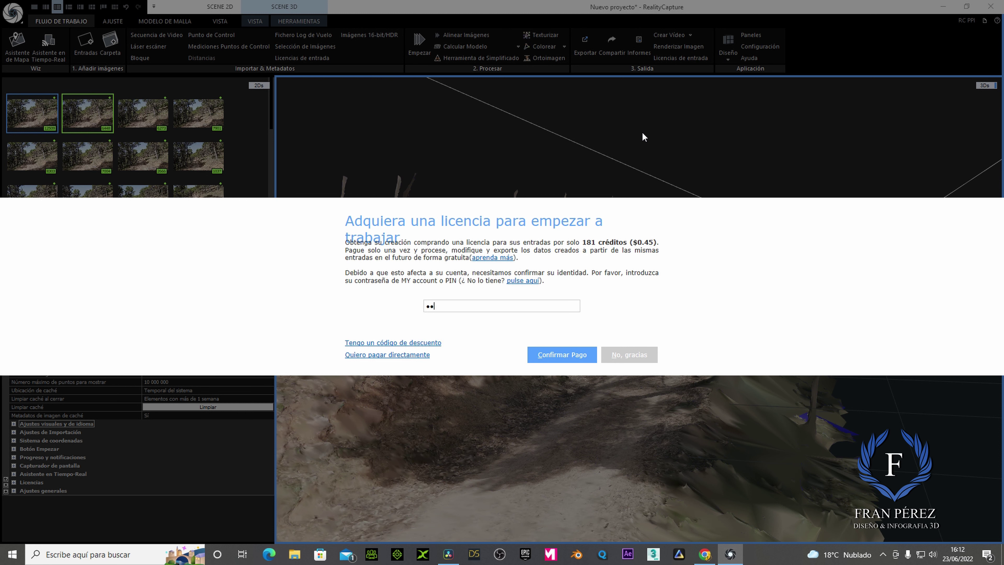
type("•••••")
type("•")
type("••")
left_click(632, 356)
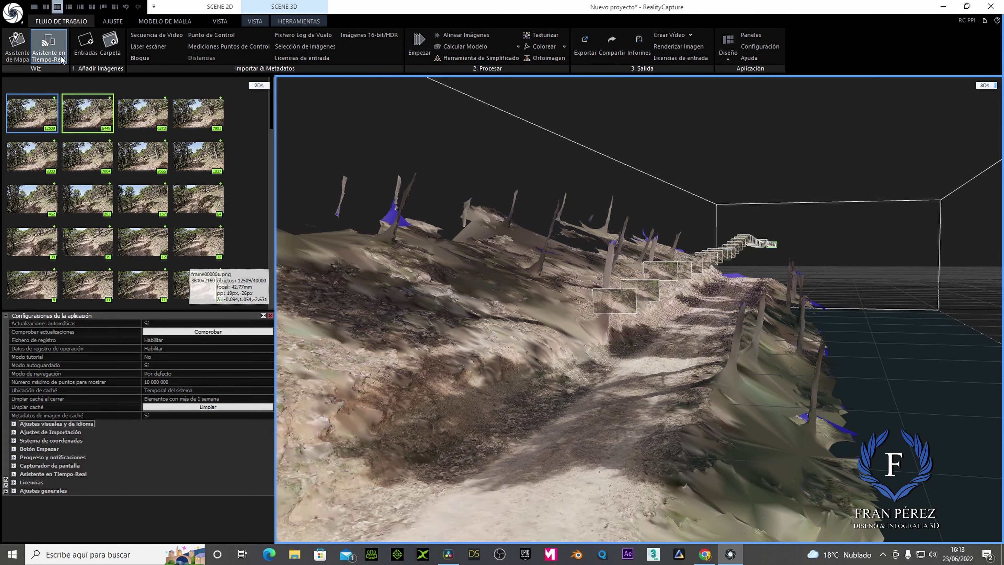
Save the project under the new name 'sendero' using Guardar Como.
left_click(17, 16)
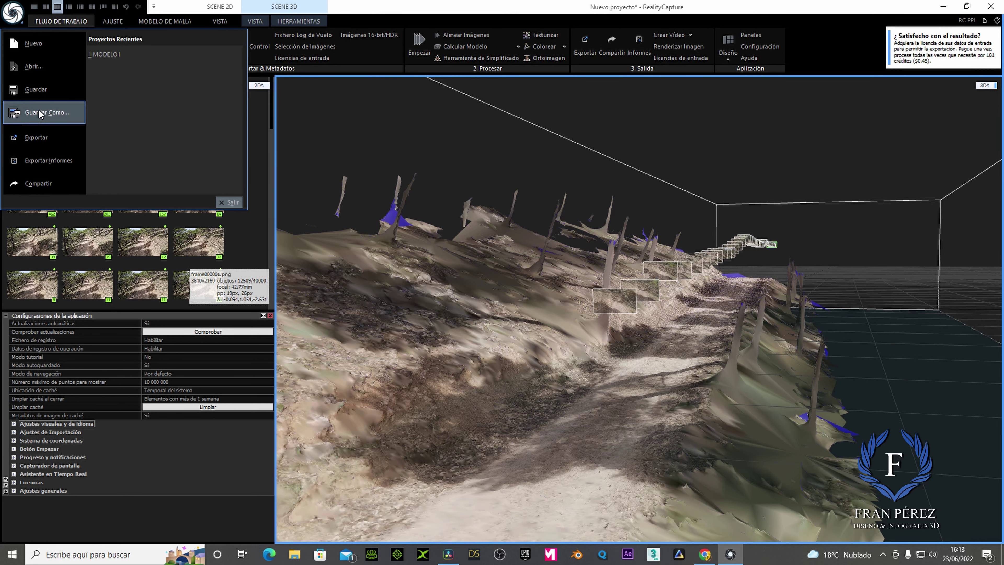
left_click(40, 90)
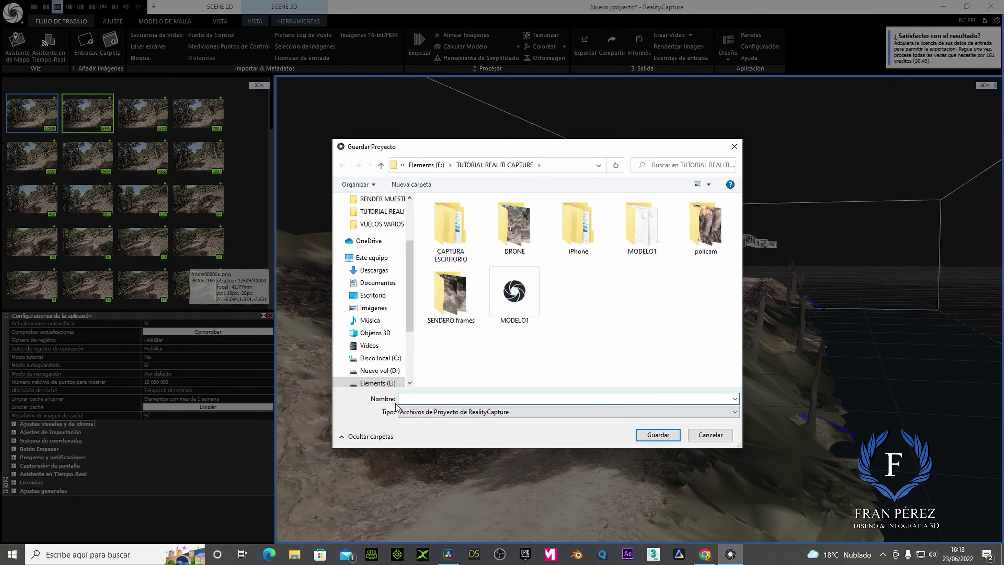
type("sender")
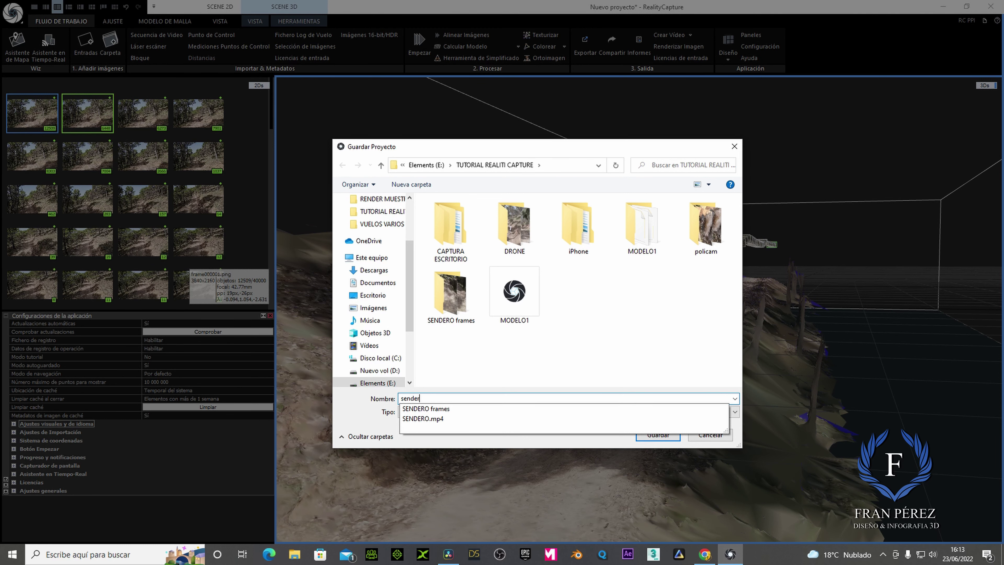
type("o")
key("Return")
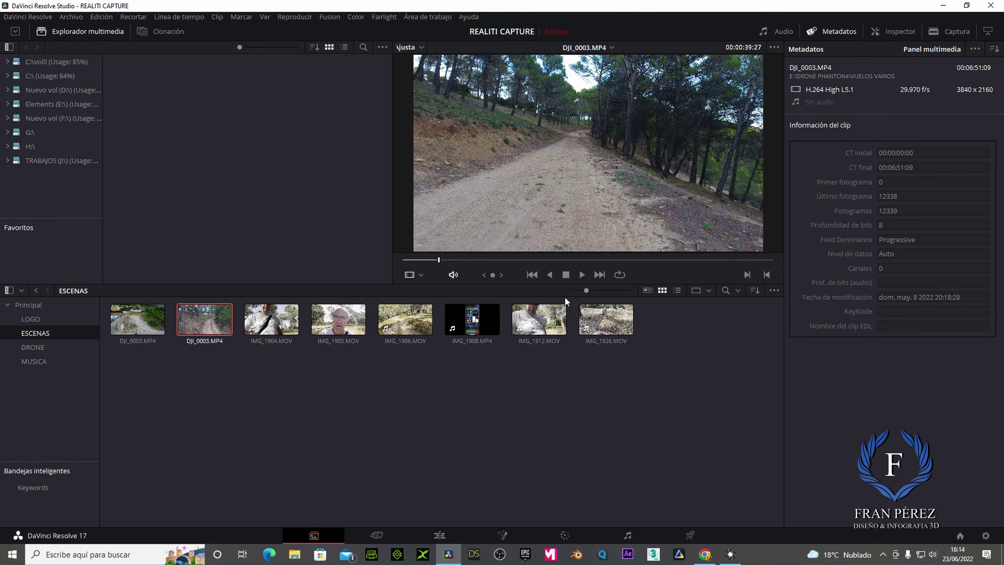
Play and stop the DJI_0003.MP4 preview, then minimize DaVinci Resolve.
left_click(581, 277)
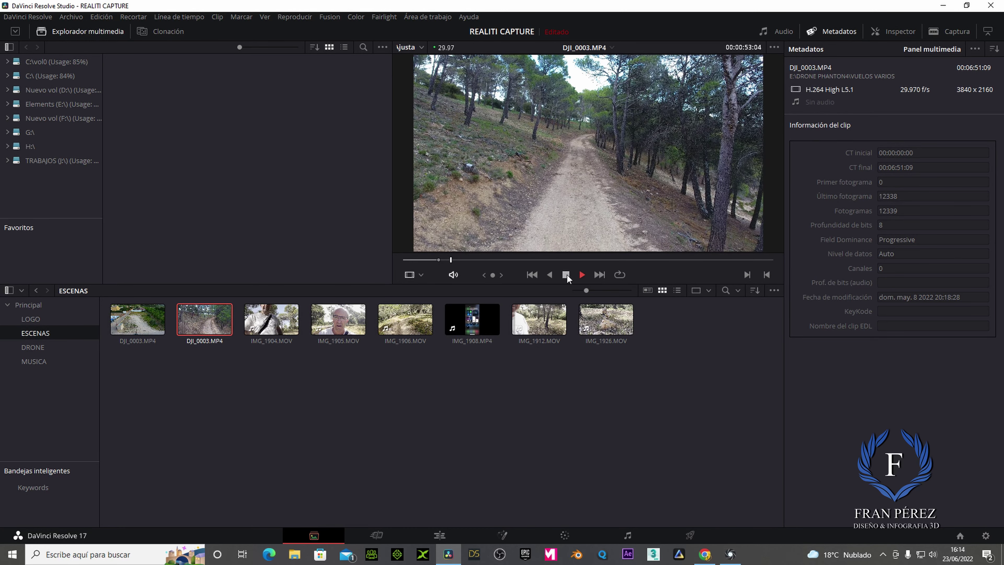
left_click(566, 275)
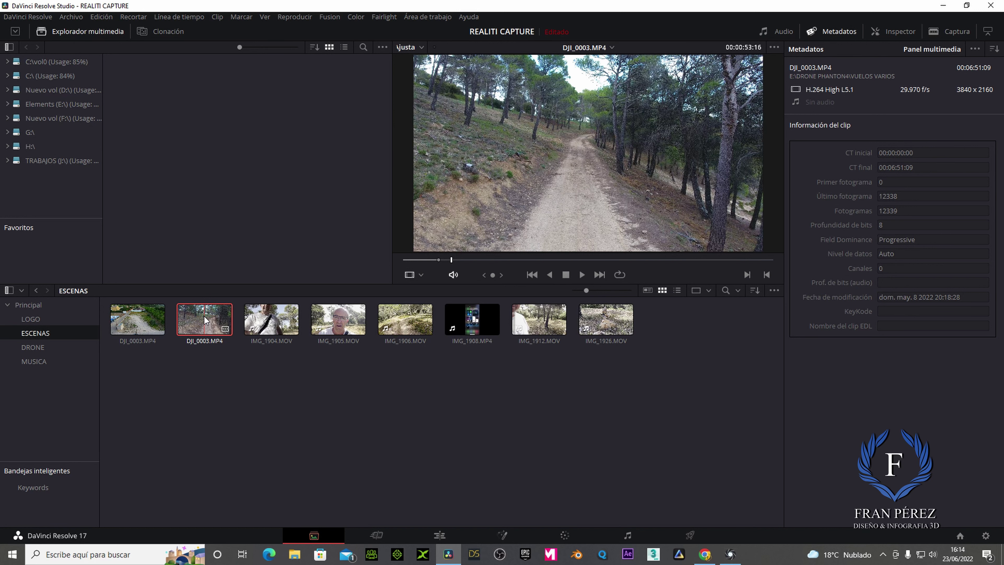
left_click(944, 7)
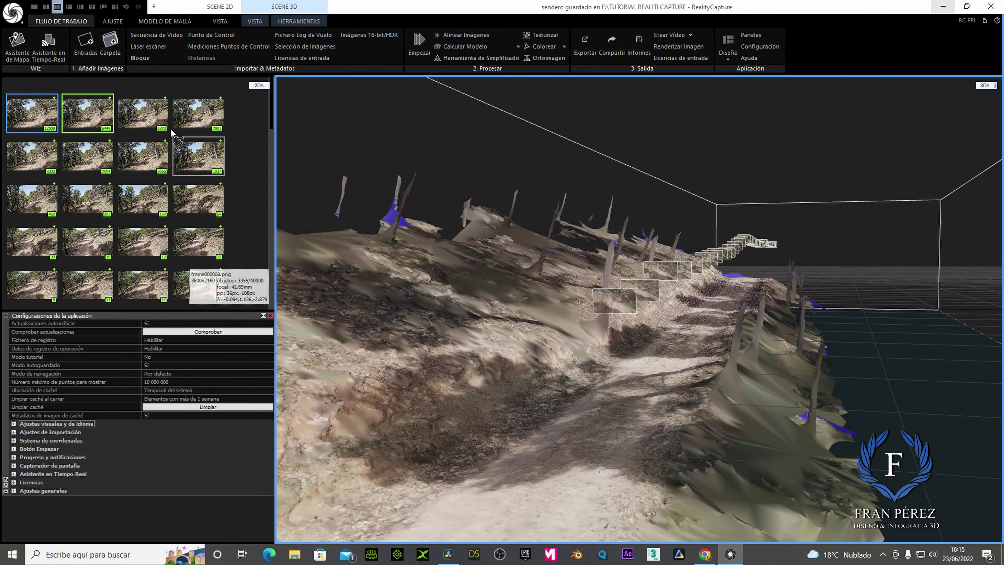
Import DJI_0003 from the VUELOS VARIOS folder as a video frame sequence.
left_click(145, 36)
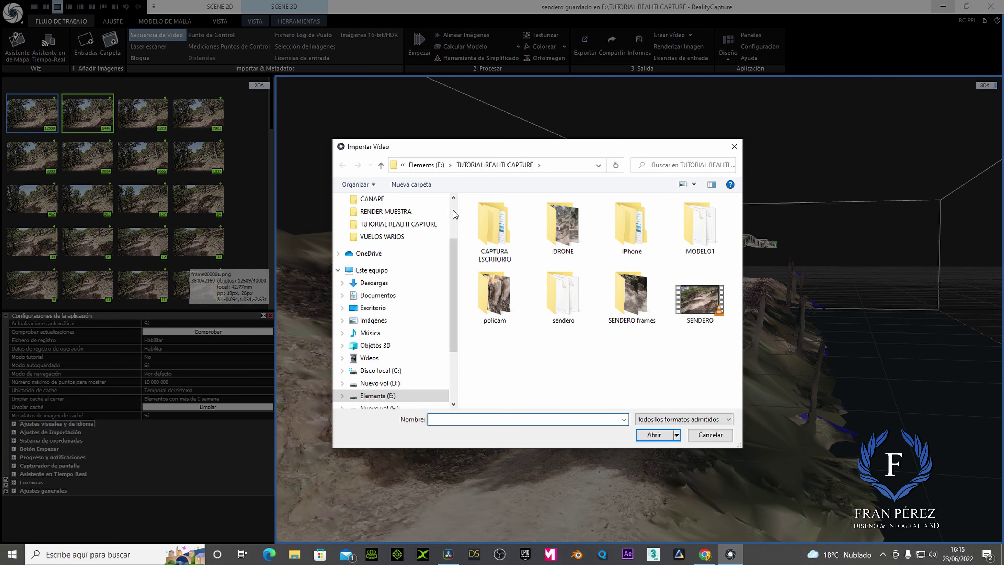
left_click(426, 165)
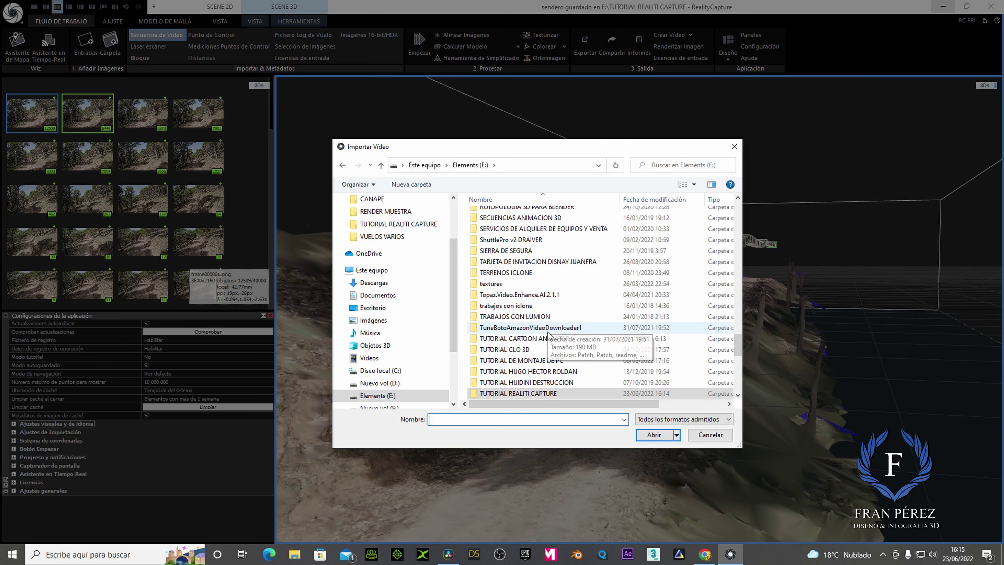
left_click(382, 236)
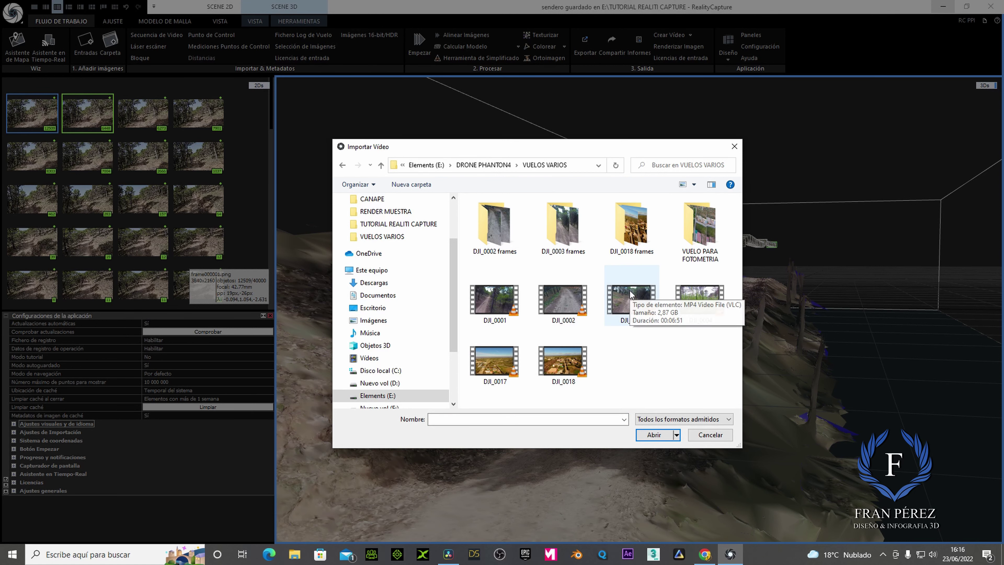
left_click(630, 295)
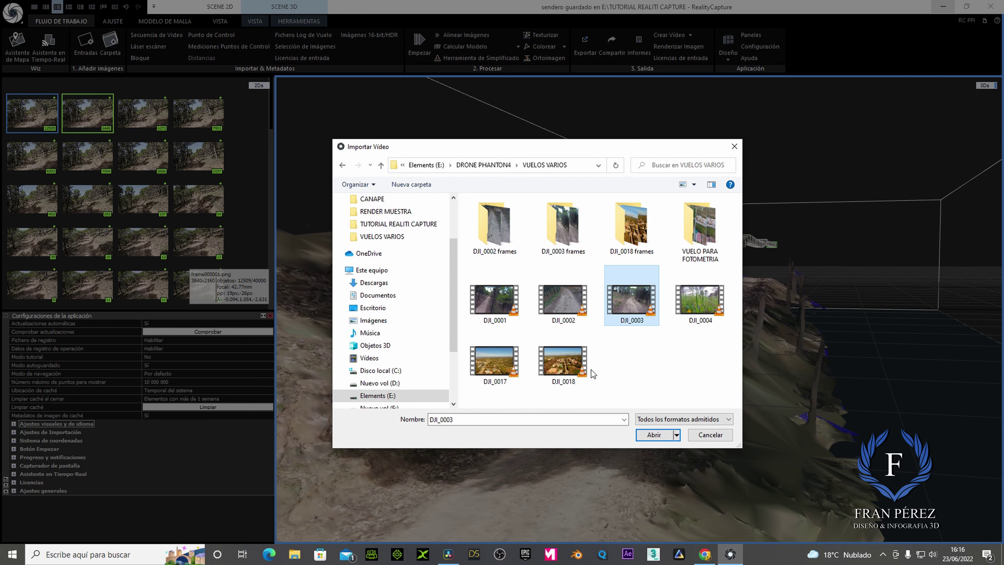
left_click(654, 434)
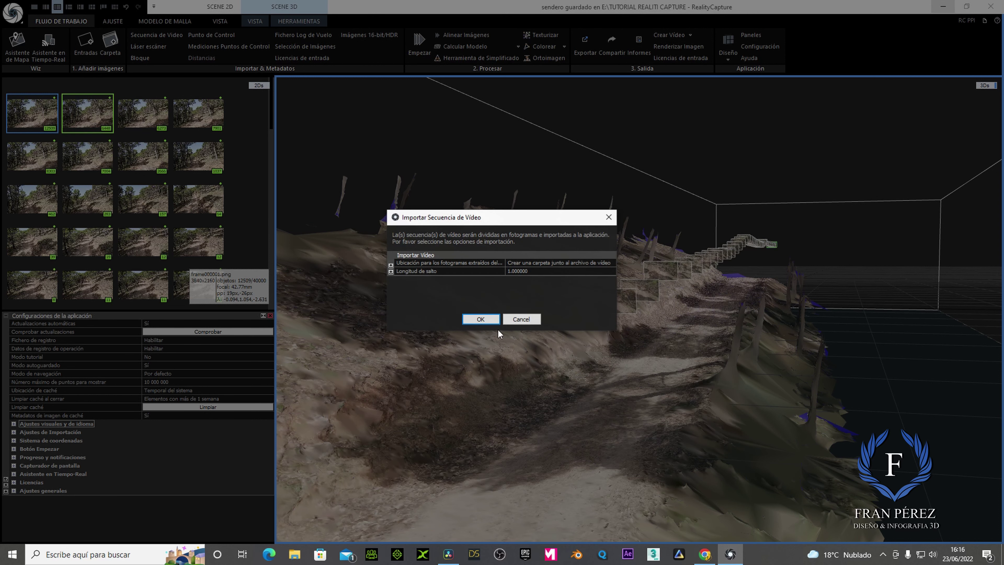
left_click(484, 318)
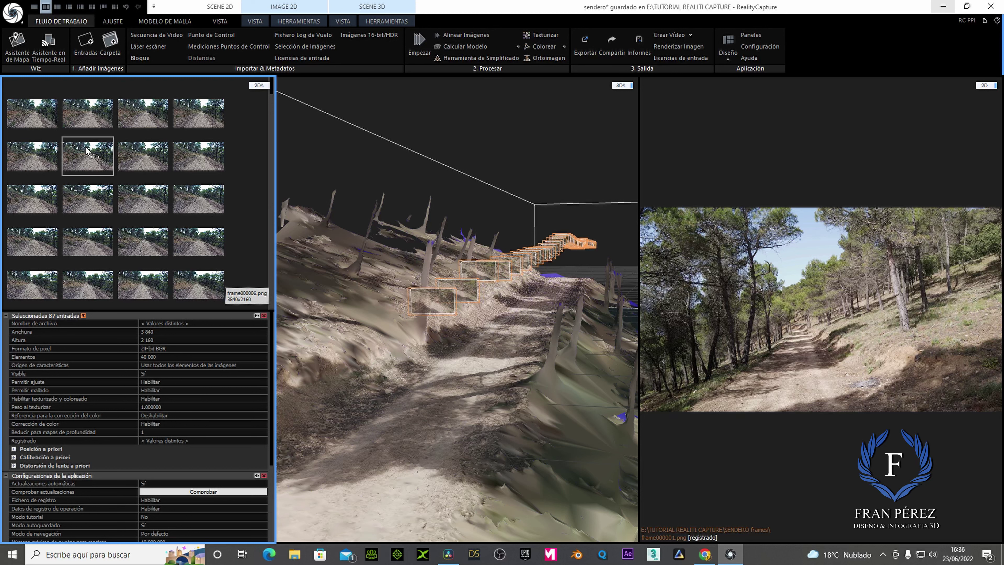
Review the extracted frames and start the reconstruction with Empezar.
scroll(123, 216, "down", 3)
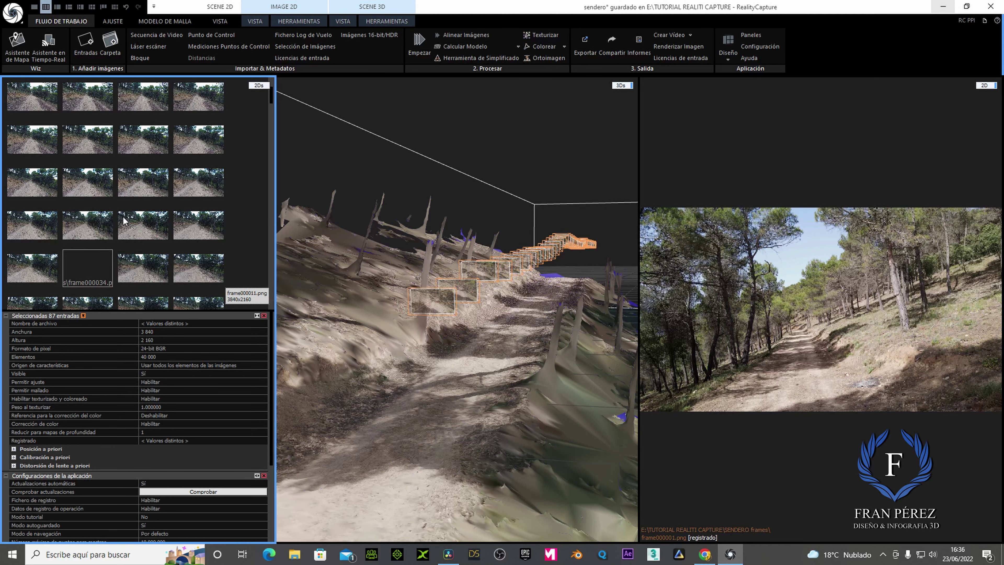
scroll(122, 216, "down", 4)
scroll(122, 216, "down", 3)
scroll(122, 216, "down", 5)
scroll(123, 216, "down", 6)
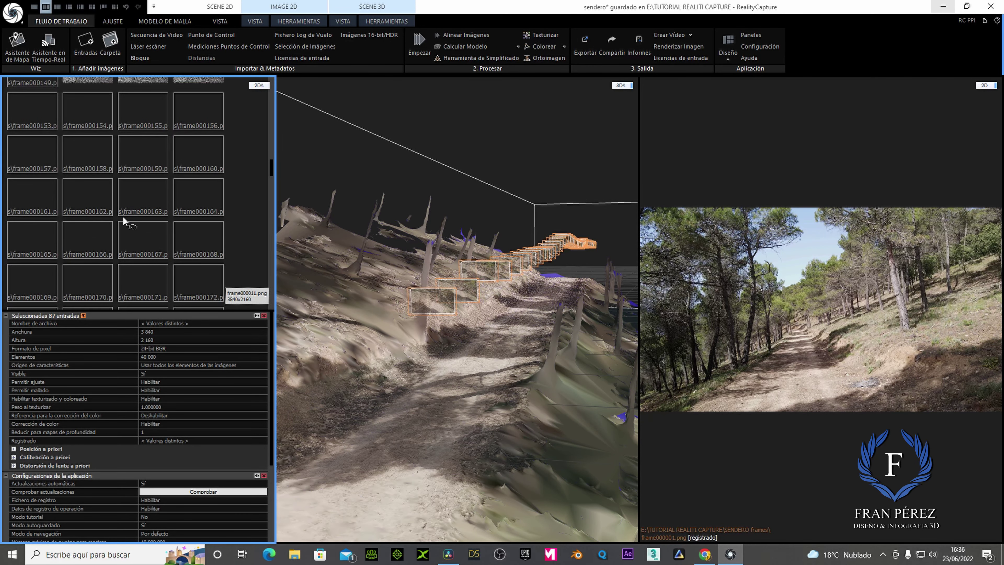
scroll(123, 216, "up", 3)
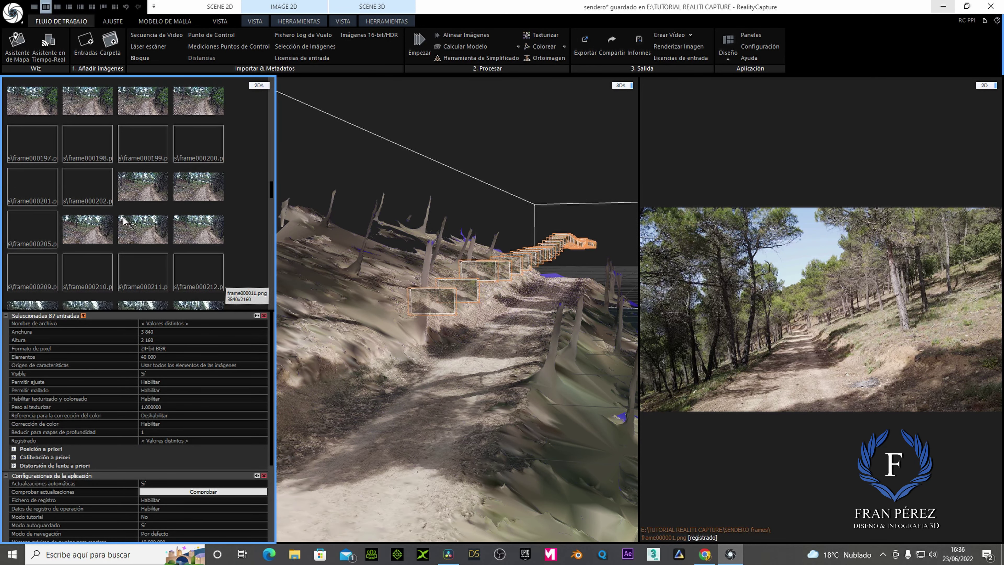
scroll(123, 216, "up", 3)
scroll(123, 217, "up", 3)
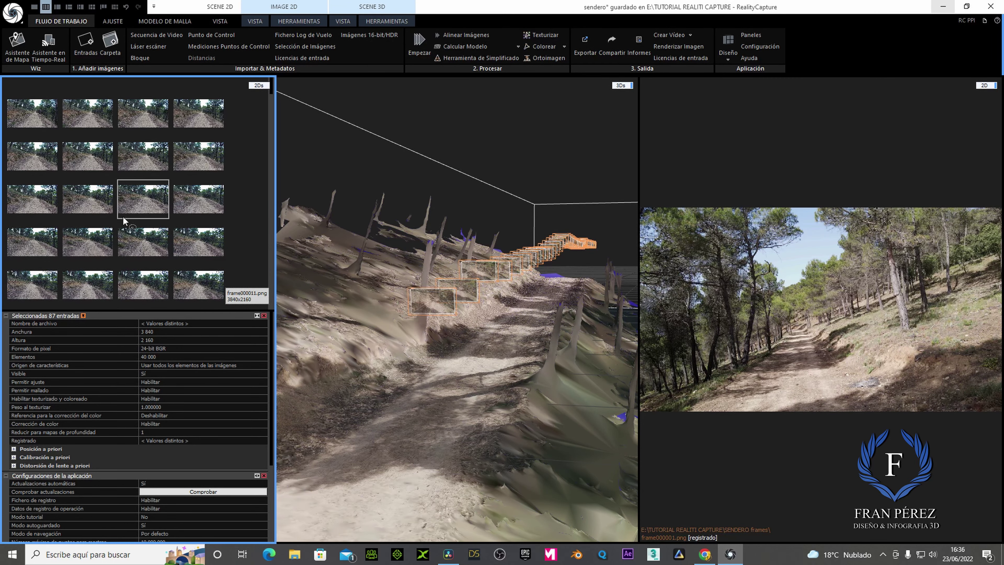
left_click(418, 41)
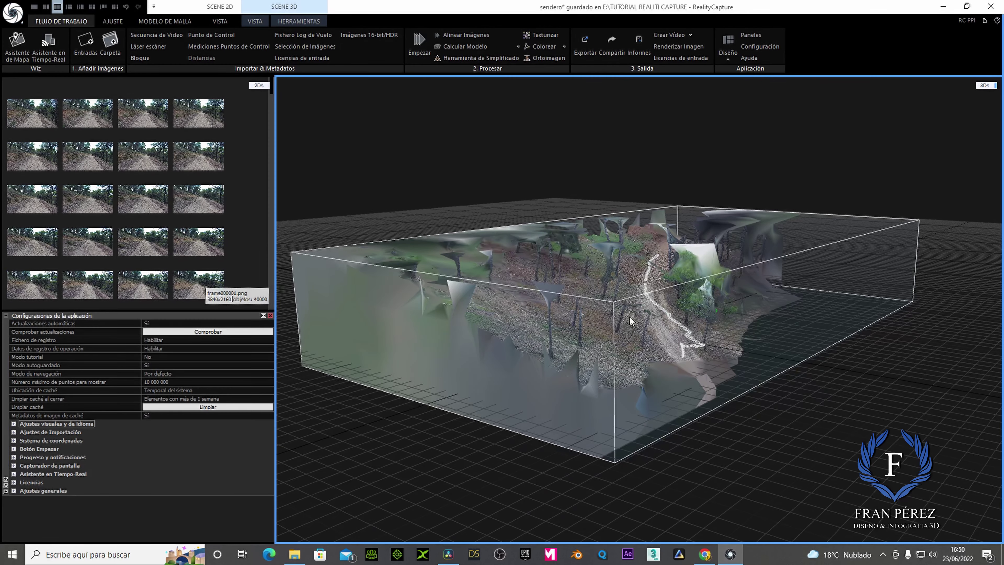
scroll(652, 315, "up", 5)
scroll(652, 311, "up", 5)
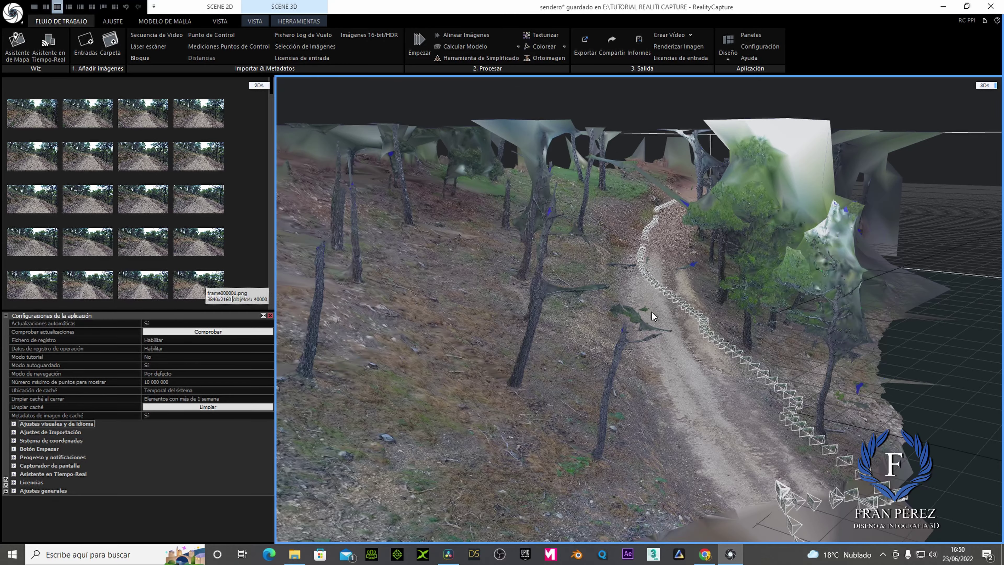
scroll(646, 311, "up", 3)
scroll(632, 297, "up", 3)
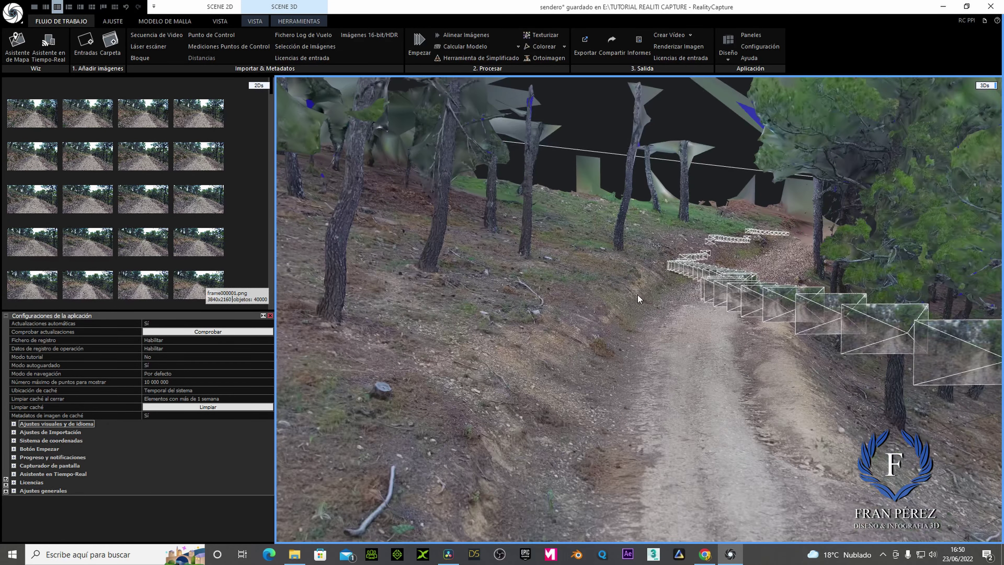
scroll(638, 295, "up", 2)
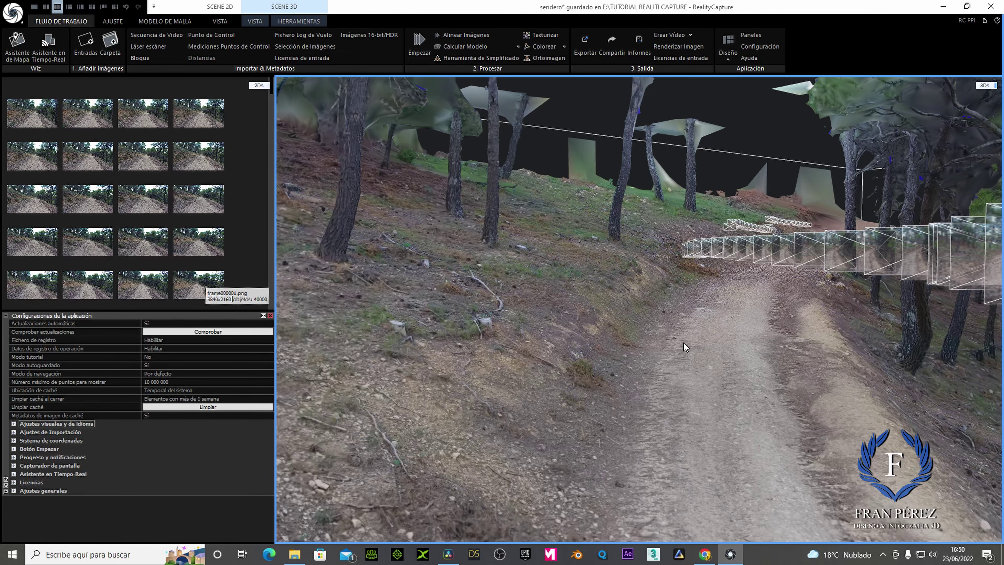
mouse_move(683, 339)
left_mouse_down()
mouse_move(559, 397)
mouse_move(537, 391)
left_mouse_up()
scroll(537, 391, "up", 2)
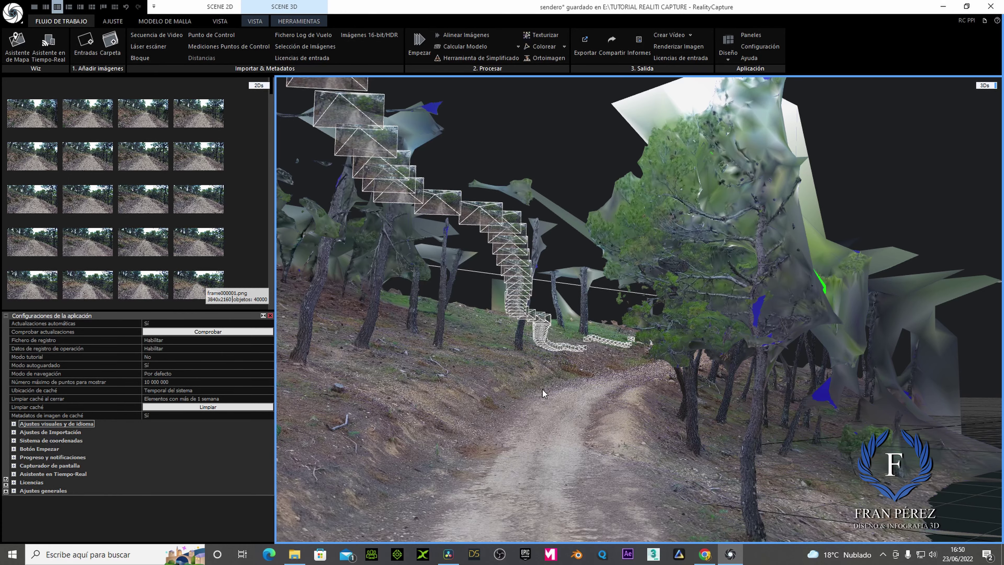
mouse_move(542, 389)
left_mouse_down()
mouse_move(564, 396)
mouse_move(537, 398)
mouse_move(564, 382)
left_mouse_up()
scroll(565, 382, "down", 5)
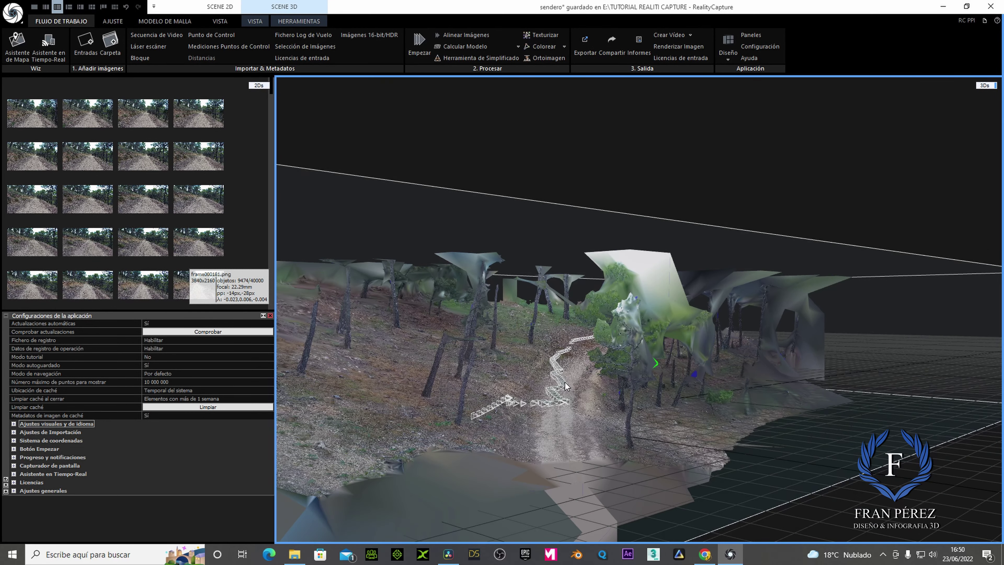
scroll(564, 382, "down", 3)
scroll(542, 391, "down", 2)
scroll(557, 401, "down", 1)
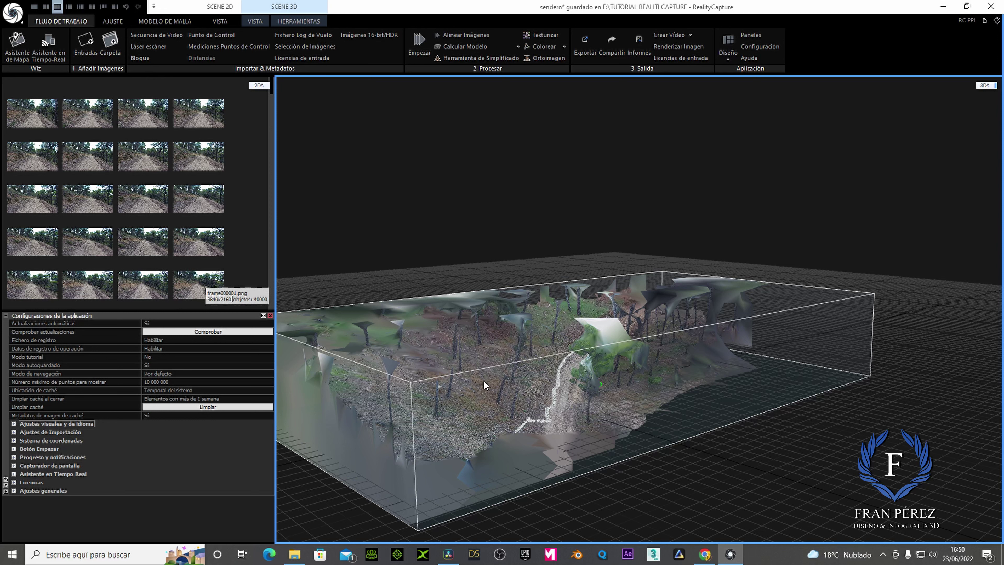
scroll(479, 401, "up", 2)
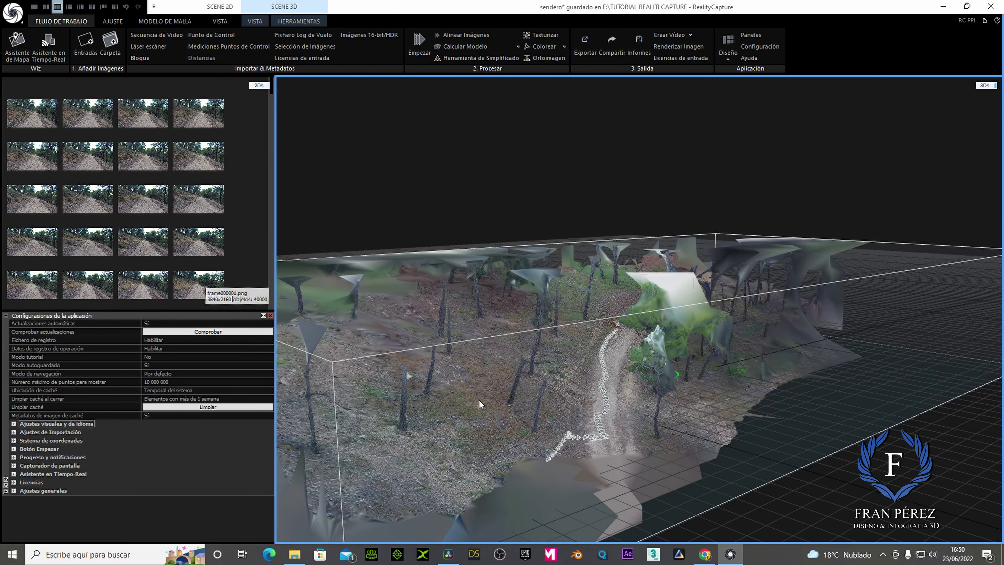
scroll(479, 400, "up", 2)
scroll(479, 401, "up", 2)
scroll(492, 393, "down", 2)
scroll(492, 394, "down", 2)
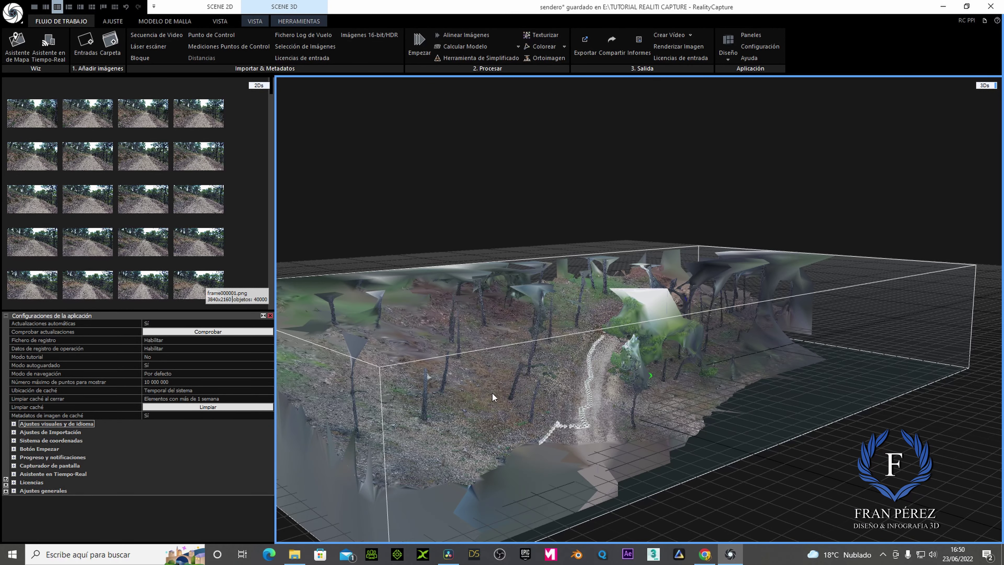
scroll(490, 376, "down", 1)
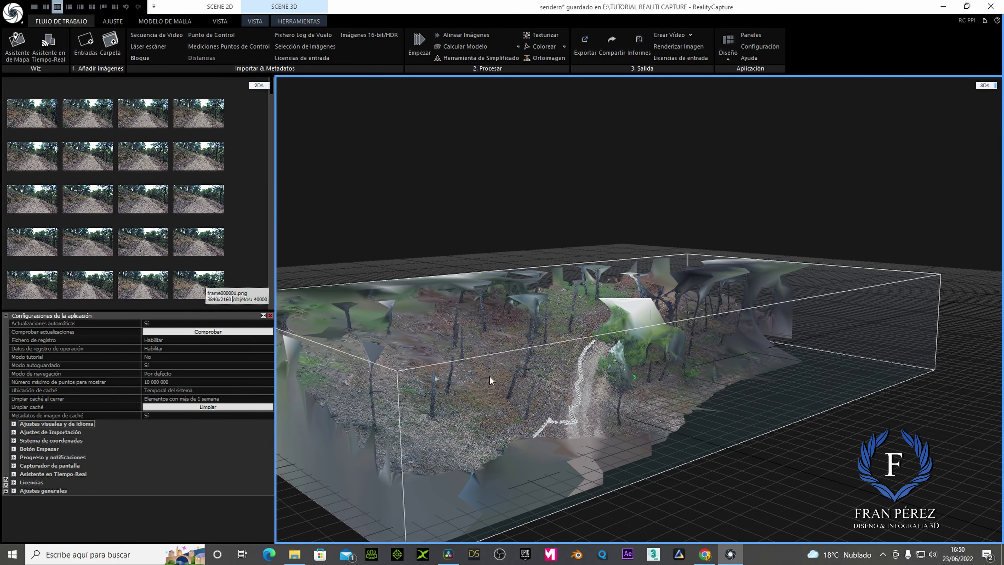
In Guardar como, enter the new project name 'SENDERO LUMINOSO' in TUTORIAL REALITI CAPTURE.
left_click(15, 19)
left_click(34, 112)
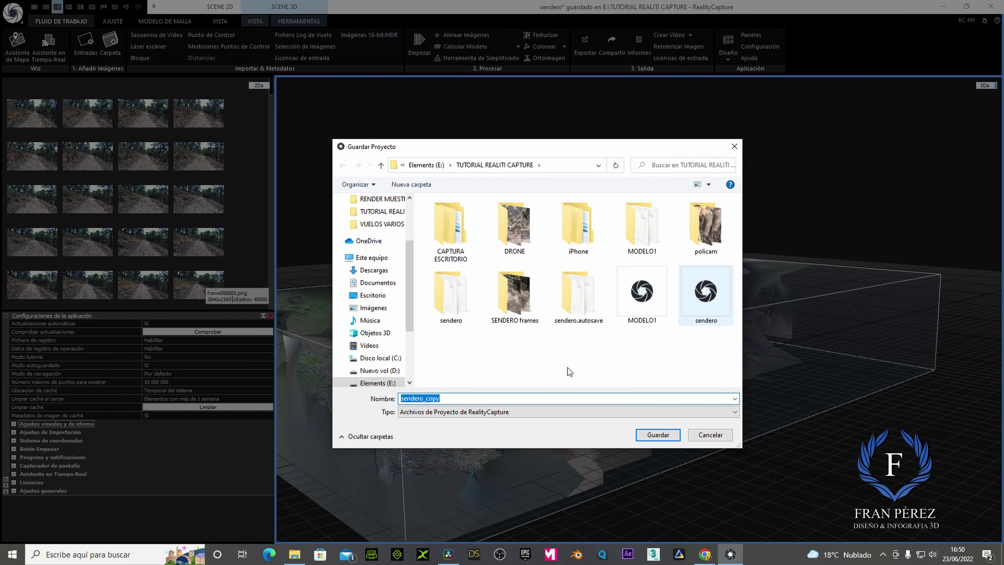
left_click(701, 311)
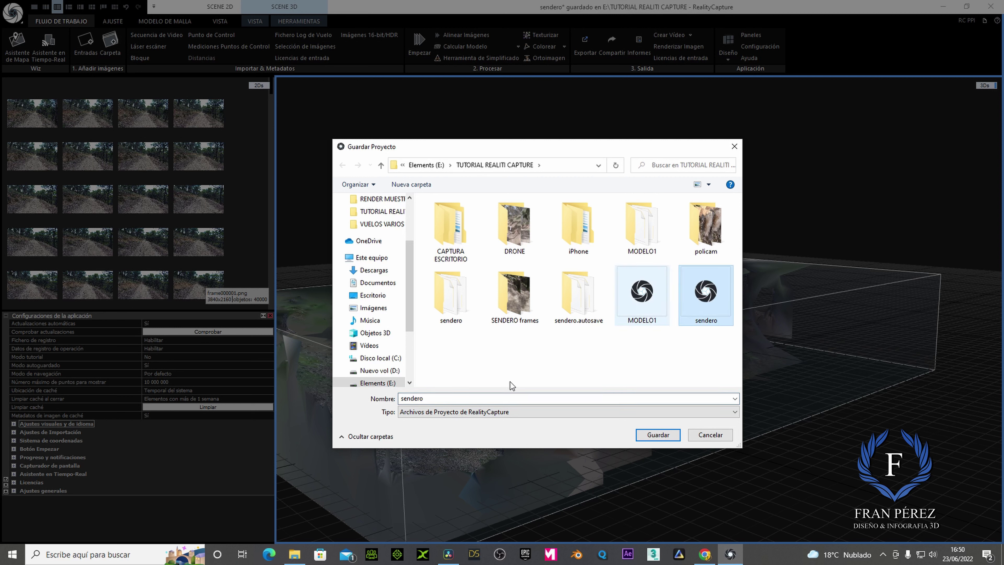
double_click(434, 397)
left_click(429, 398)
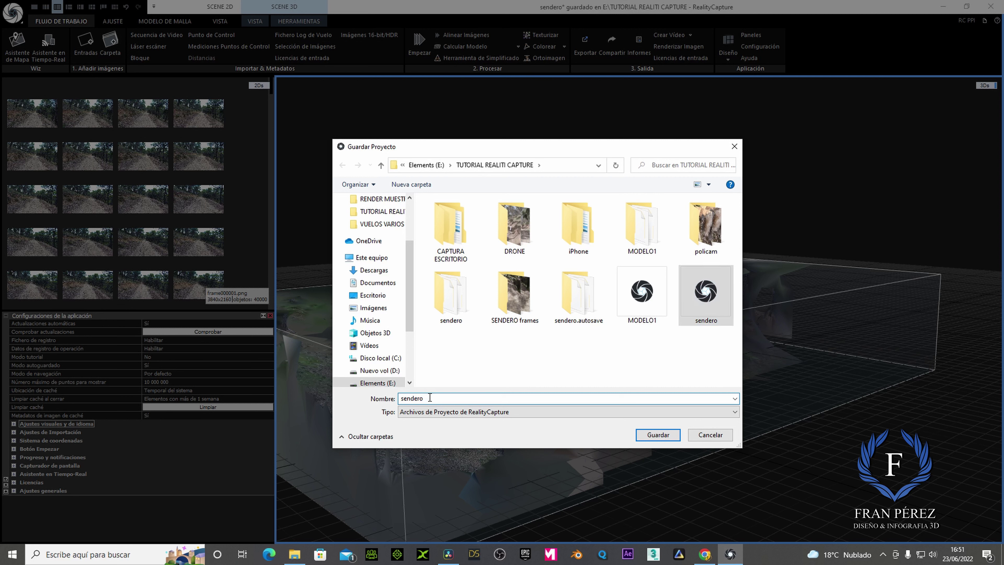
key("BackSpace")
key("BackSpace")
key("BackSpace")
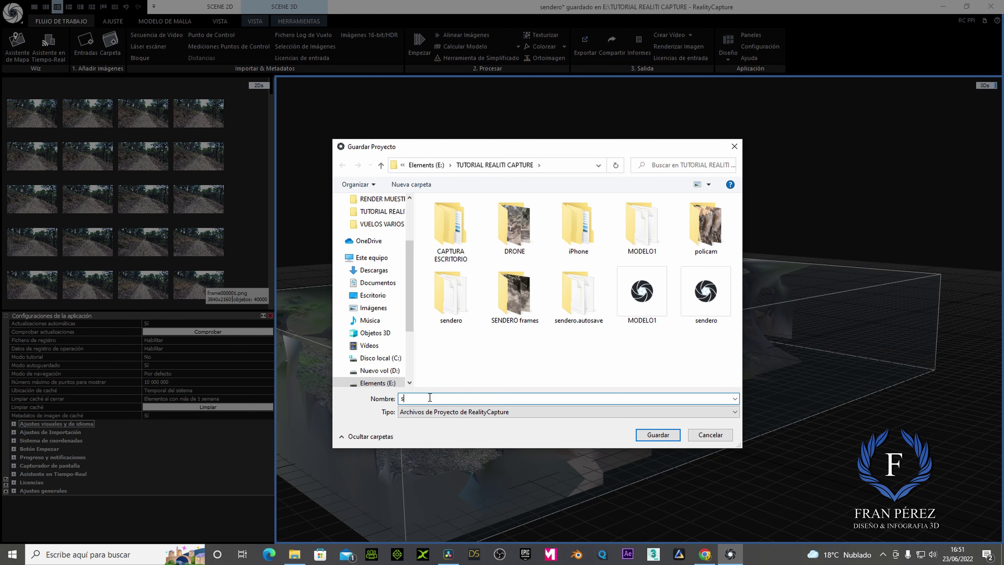
key("BackSpace")
type("SEND")
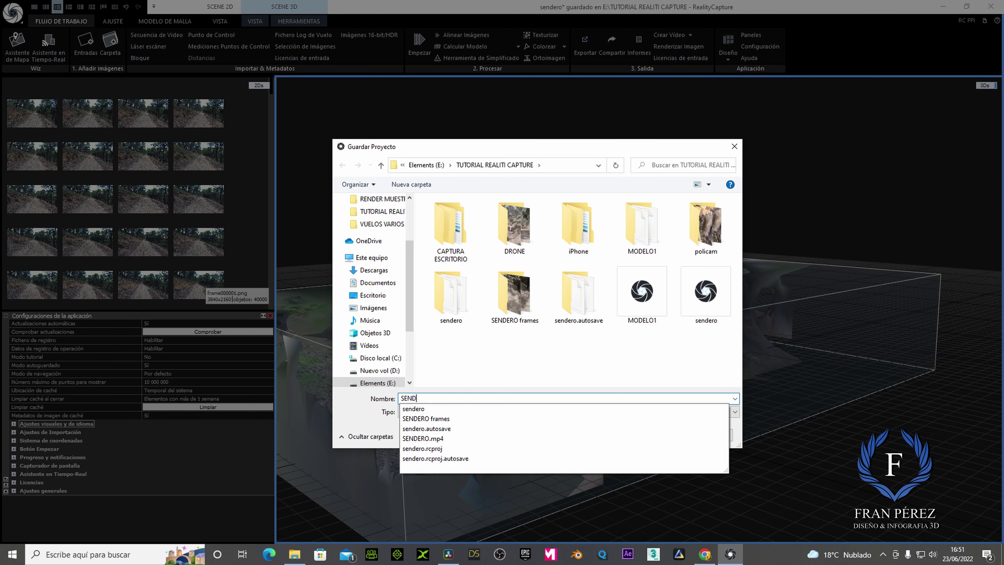
type("ERO LU")
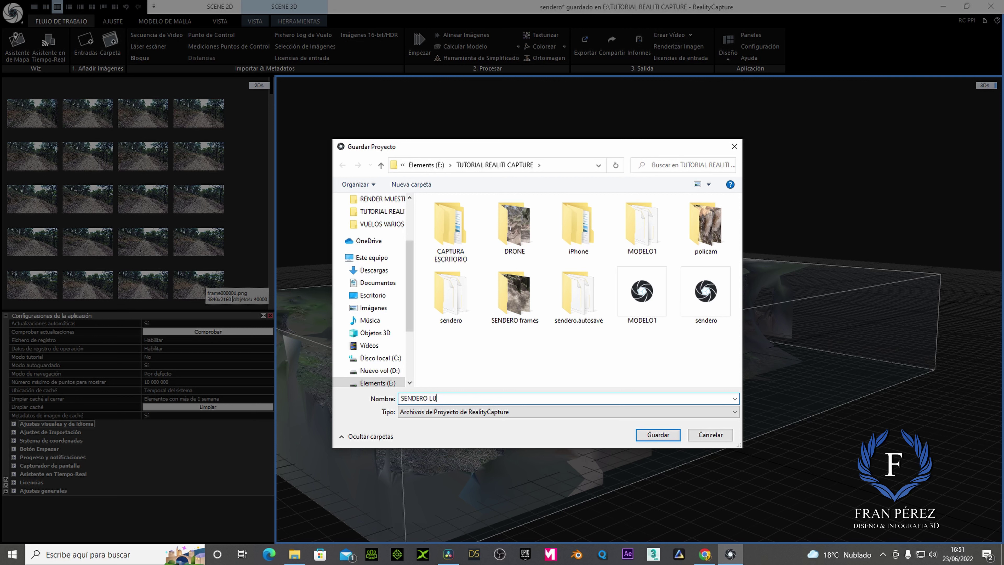
type("MINOS")
type("O")
Confirm saving as SENDERO LUMINOSO, then minimize DaVinci Resolve.
left_click(663, 434)
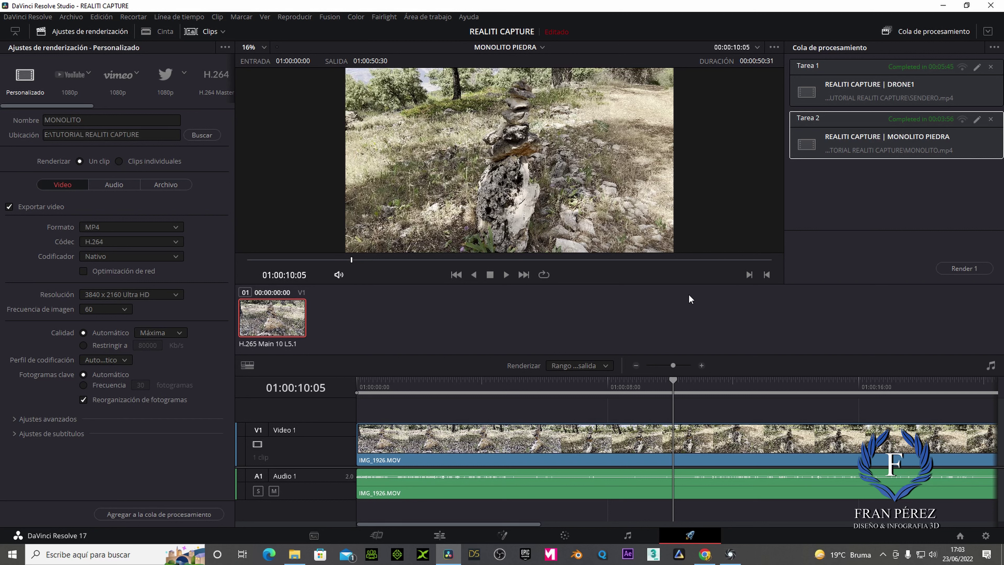
left_click(942, 6)
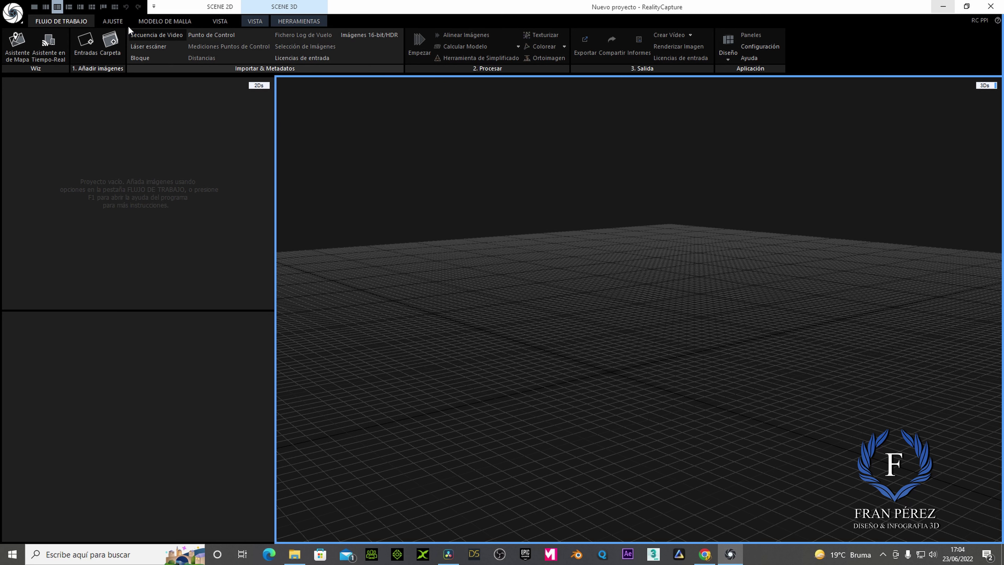
Start a video-sequence import and browse to the Elements (E:) drive.
left_click(145, 37)
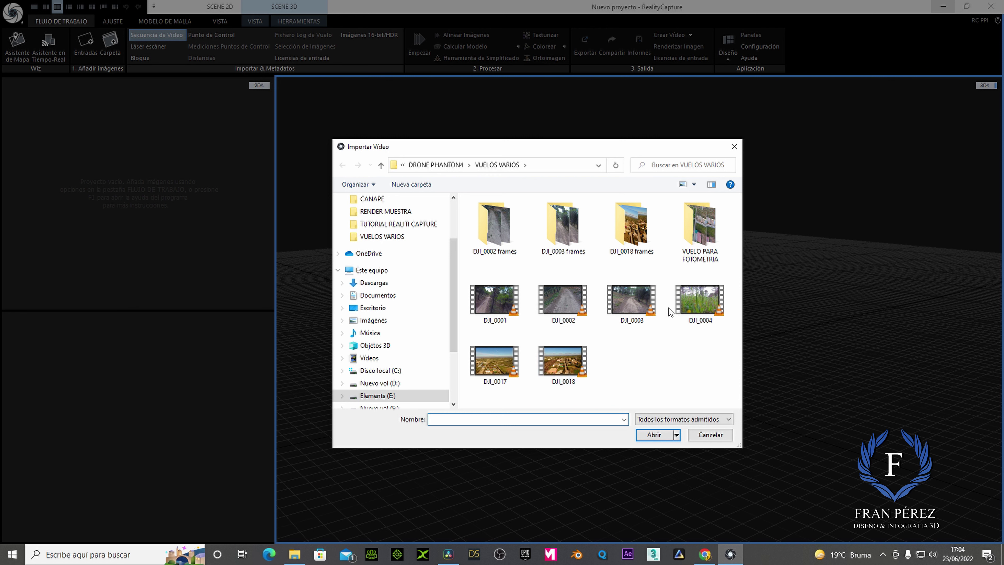
left_click(453, 165)
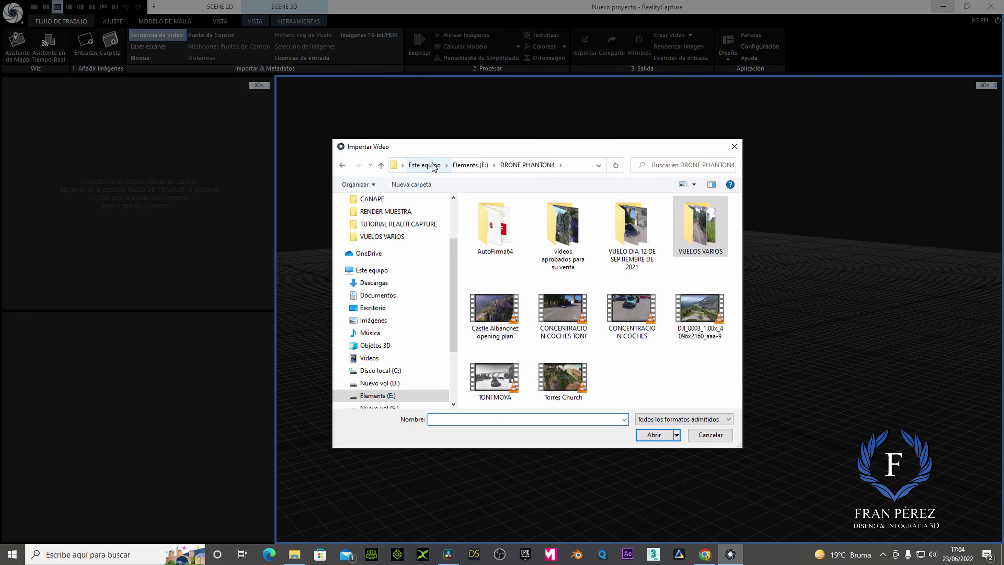
left_click(425, 165)
scroll(565, 307, "down", 1)
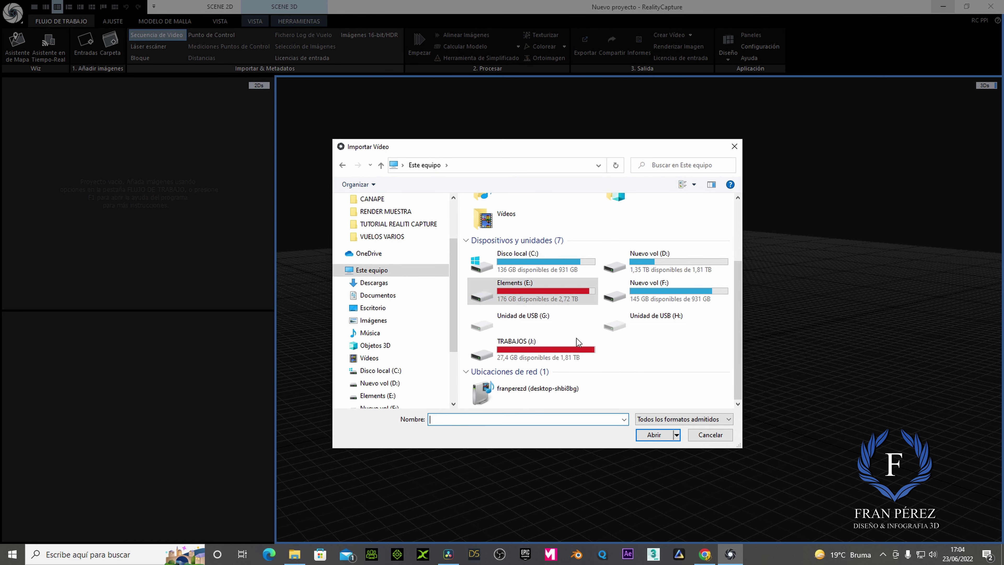
double_click(523, 291)
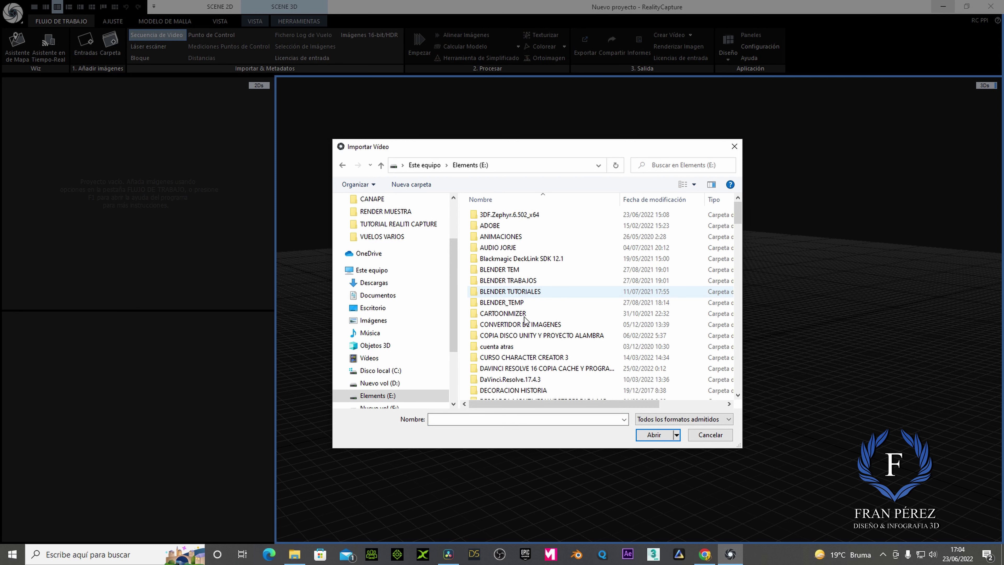
Open MONOLITO from the TUTORIAL REALITI CAPTURE folder and accept the frame-extraction settings.
scroll(530, 337, "down", 2)
scroll(530, 340, "down", 2)
scroll(532, 346, "down", 2)
scroll(532, 345, "down", 4)
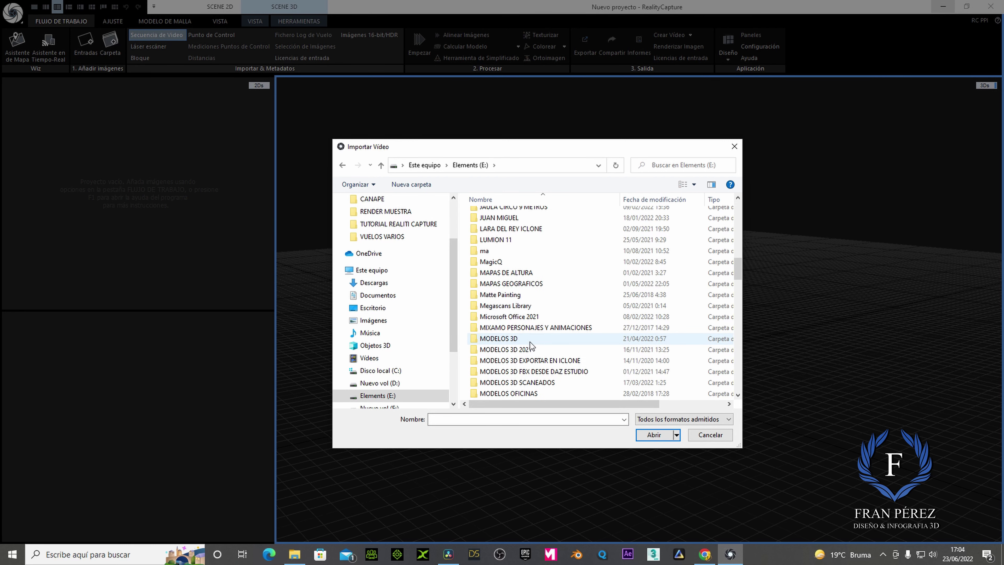
scroll(532, 345, "down", 4)
scroll(531, 345, "down", 4)
scroll(532, 345, "down", 4)
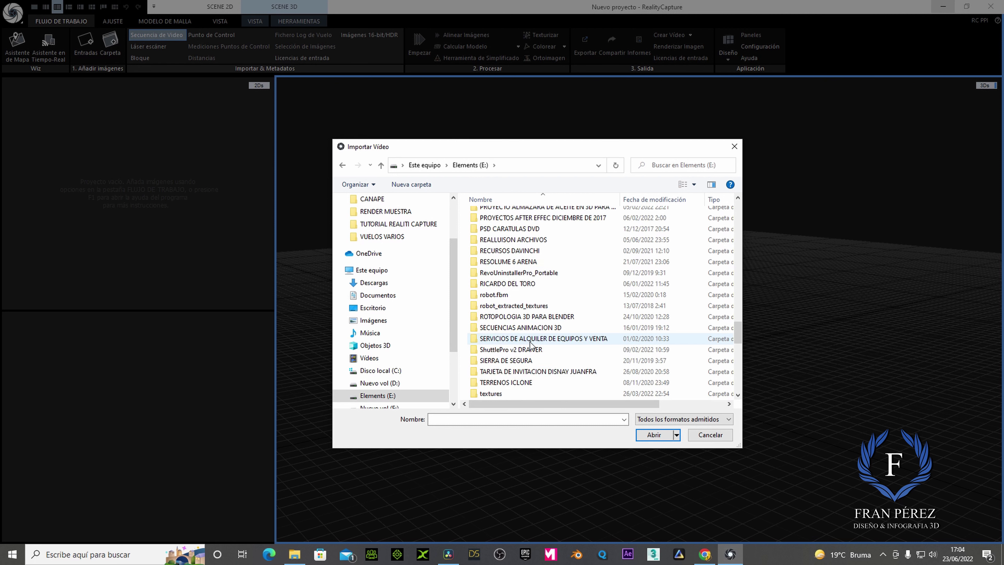
scroll(532, 346, "down", 1)
scroll(530, 345, "down", 2)
scroll(529, 348, "down", 1)
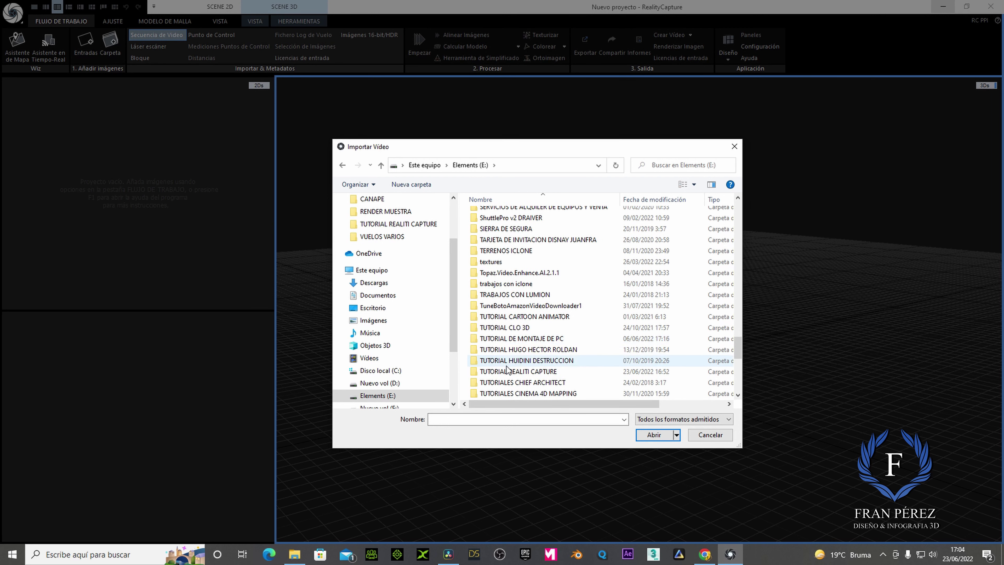
double_click(523, 372)
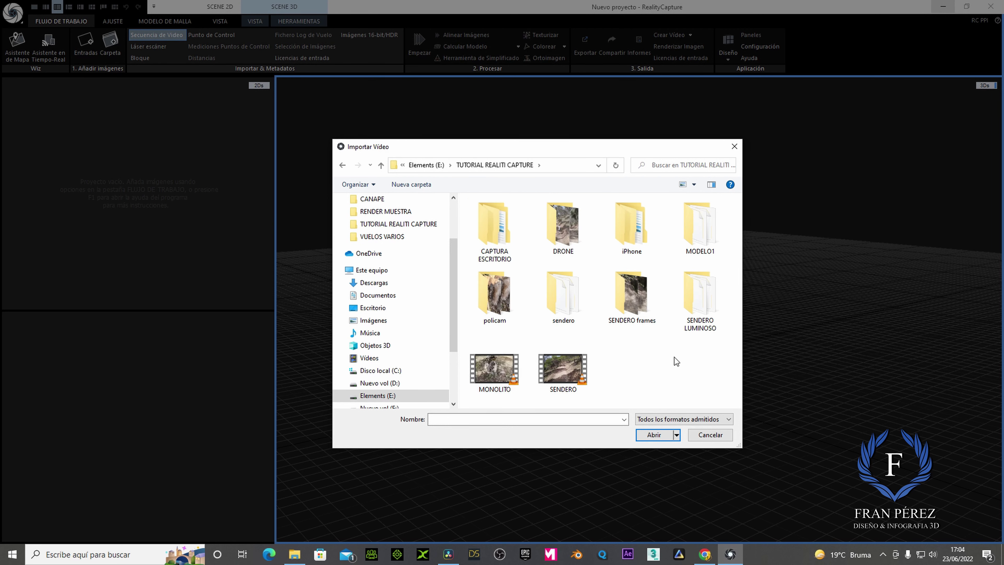
left_click(490, 368)
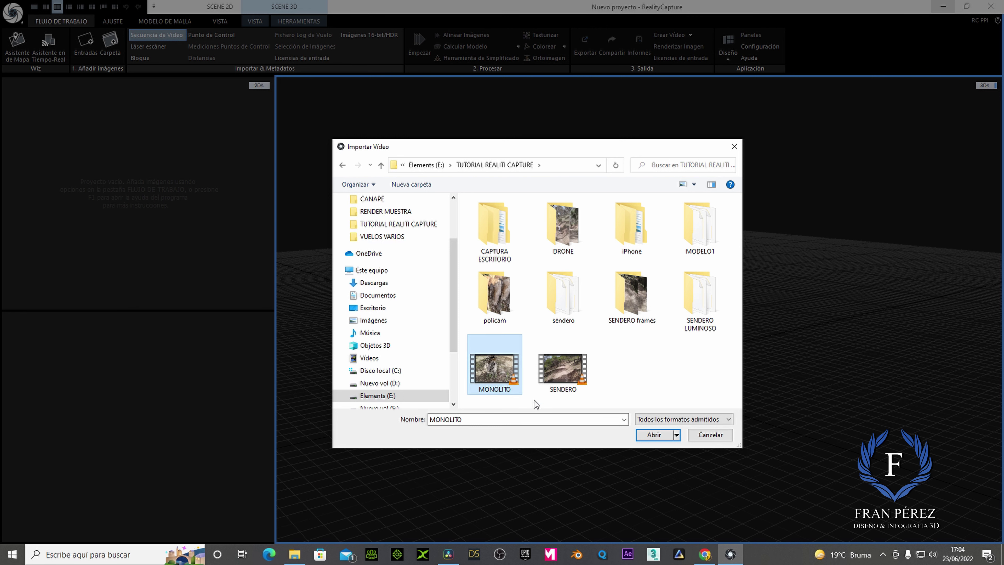
left_click(644, 435)
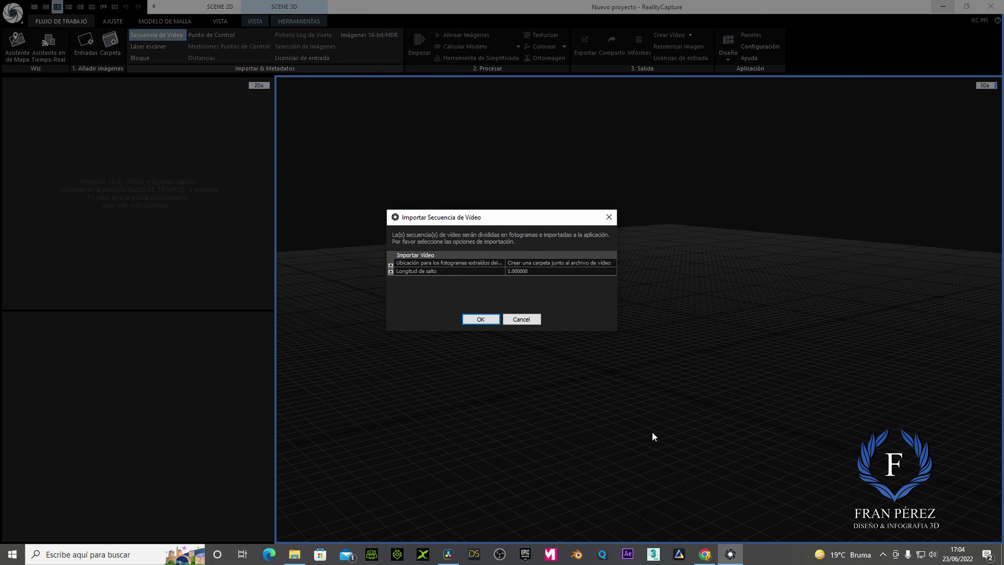
left_click(483, 319)
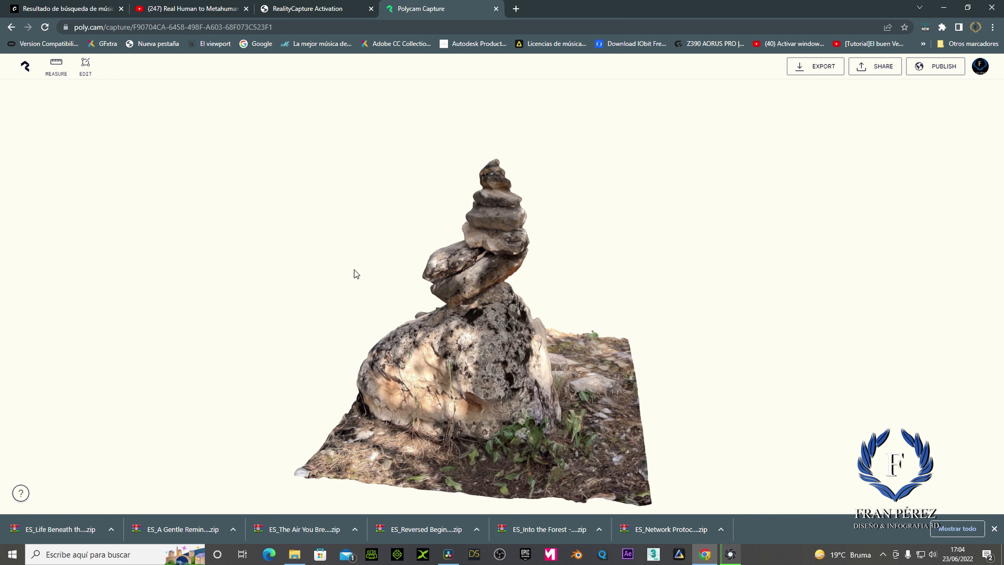
Orbit the stone cairn scan in Polycam's viewer, then bring up its export options.
left_click_drag(354, 269, 477, 272)
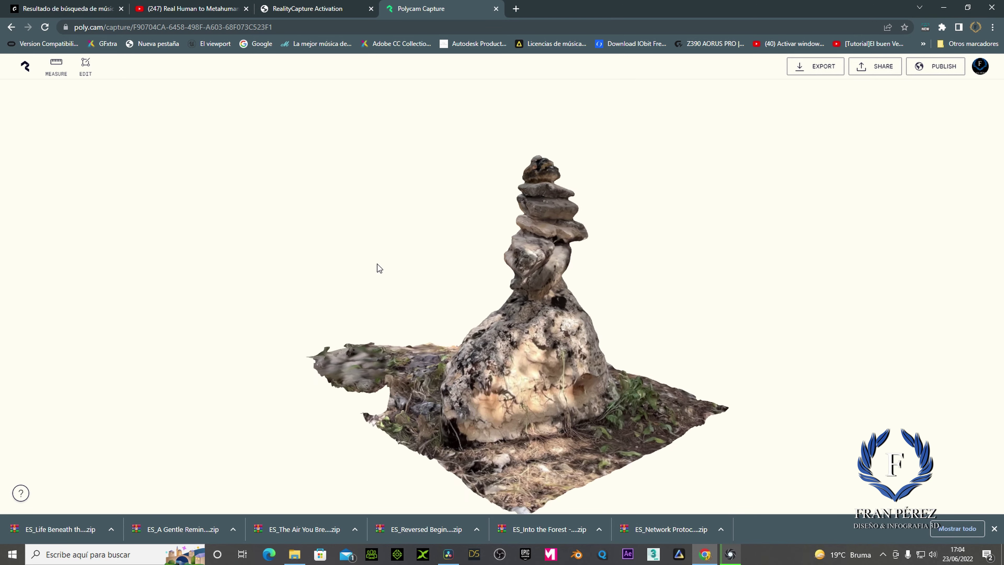
mouse_move(379, 268)
left_mouse_down()
mouse_move(289, 292)
mouse_move(418, 269)
mouse_move(486, 281)
mouse_move(307, 282)
mouse_move(403, 272)
mouse_move(509, 292)
left_mouse_up()
left_click(815, 66)
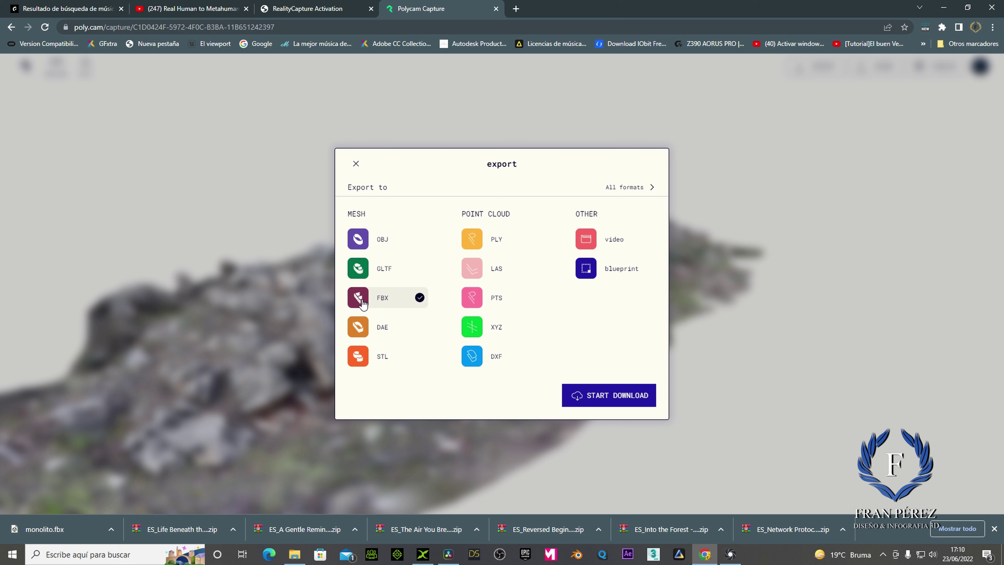
Begin downloading the stone cairn capture as an FBX mesh.
left_click(605, 396)
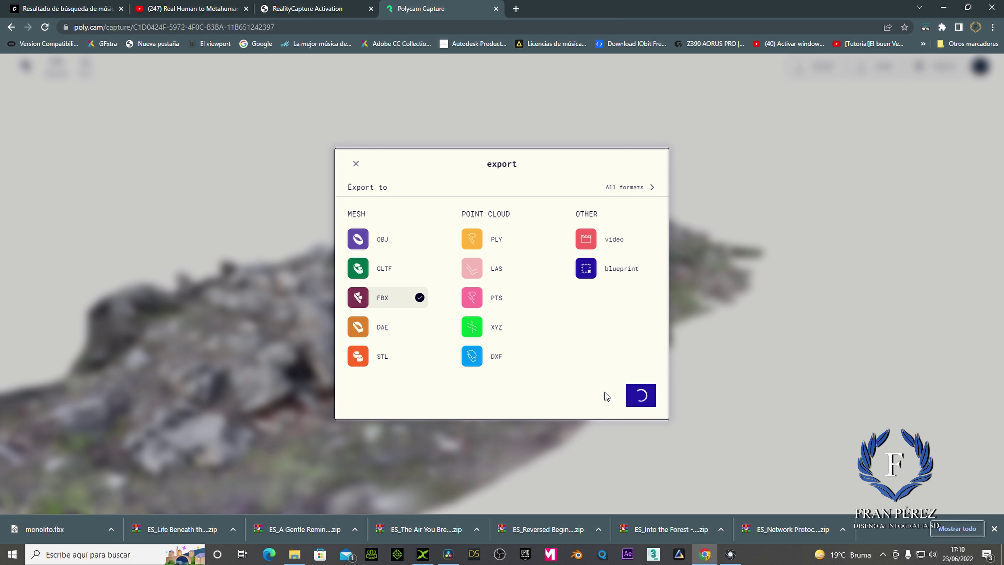
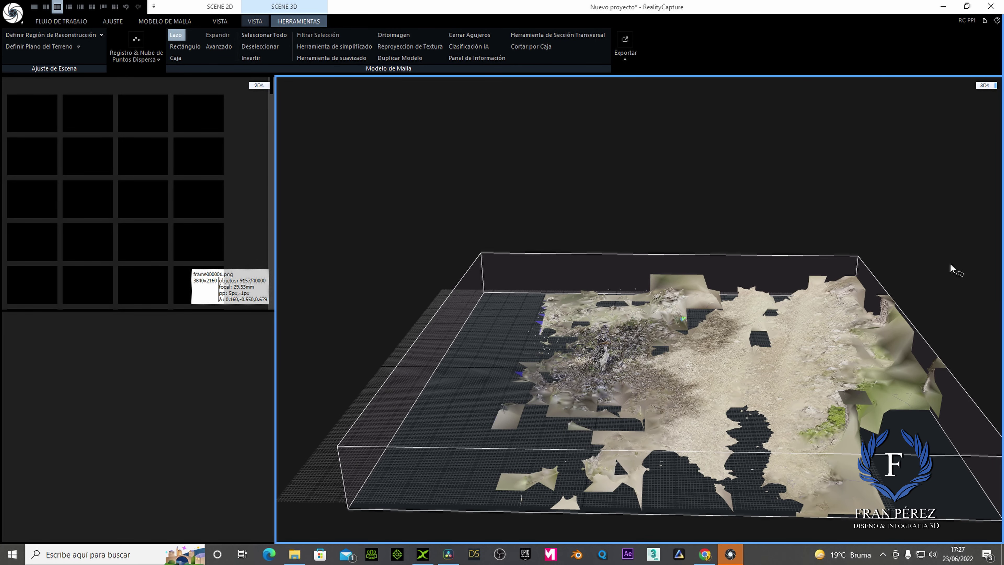
Switch the selection mode to Rectángulo (rectangle selection) for the cropped cairn mesh.
left_click(185, 47)
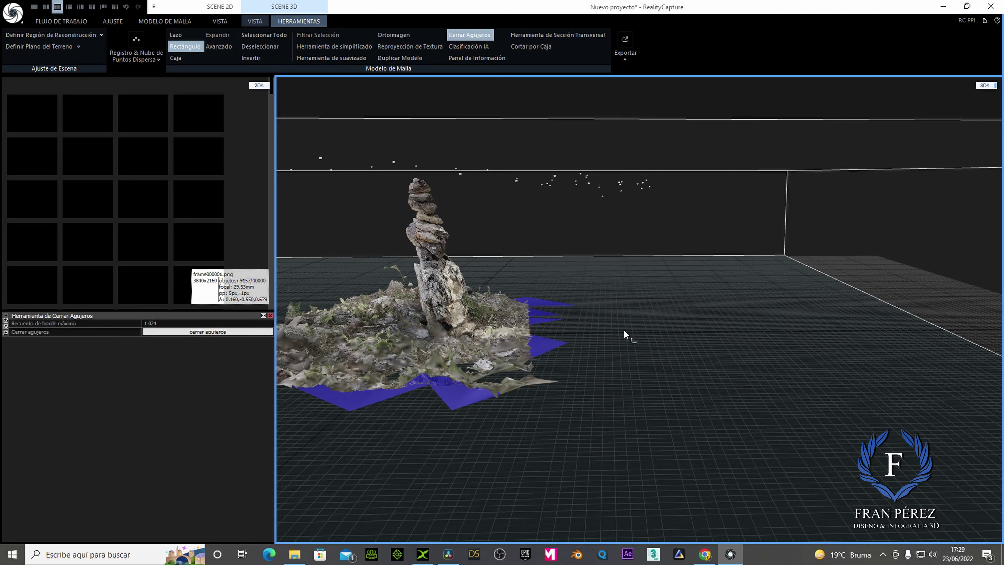
mouse_move(646, 337)
left_mouse_down()
mouse_move(705, 353)
mouse_move(617, 403)
mouse_move(483, 397)
mouse_move(566, 397)
mouse_move(468, 372)
mouse_move(506, 325)
mouse_move(539, 344)
mouse_move(501, 330)
mouse_move(513, 349)
mouse_move(425, 367)
left_mouse_up()
scroll(566, 396, "down", 3)
scroll(481, 316, "up", 3)
scroll(494, 374, "up", 3)
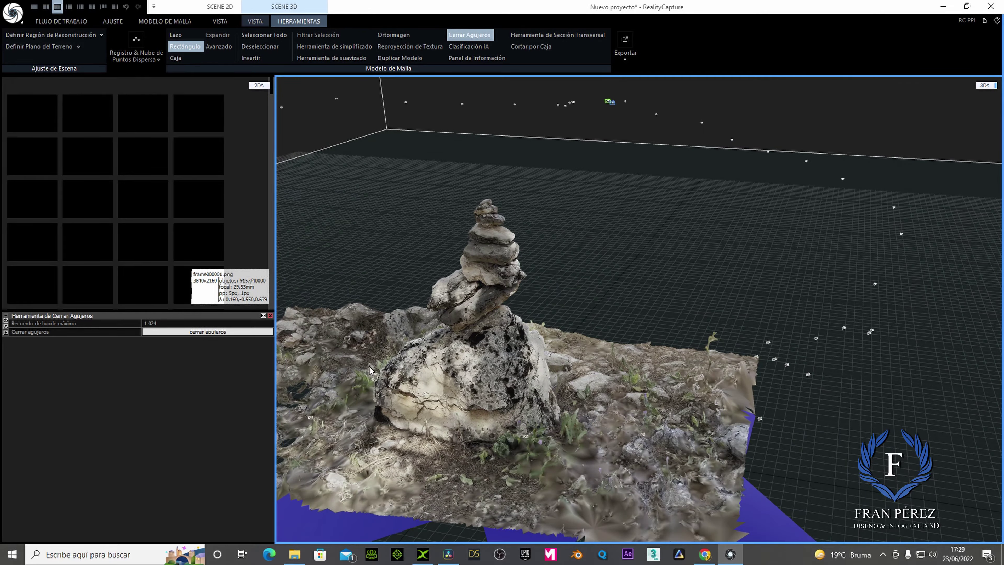
mouse_move(494, 374)
left_mouse_down()
mouse_move(325, 361)
mouse_move(487, 369)
mouse_move(352, 381)
mouse_move(447, 400)
mouse_move(376, 400)
mouse_move(369, 382)
mouse_move(459, 376)
mouse_move(522, 407)
mouse_move(643, 407)
mouse_move(573, 411)
left_mouse_up()
scroll(352, 380, "up", 3)
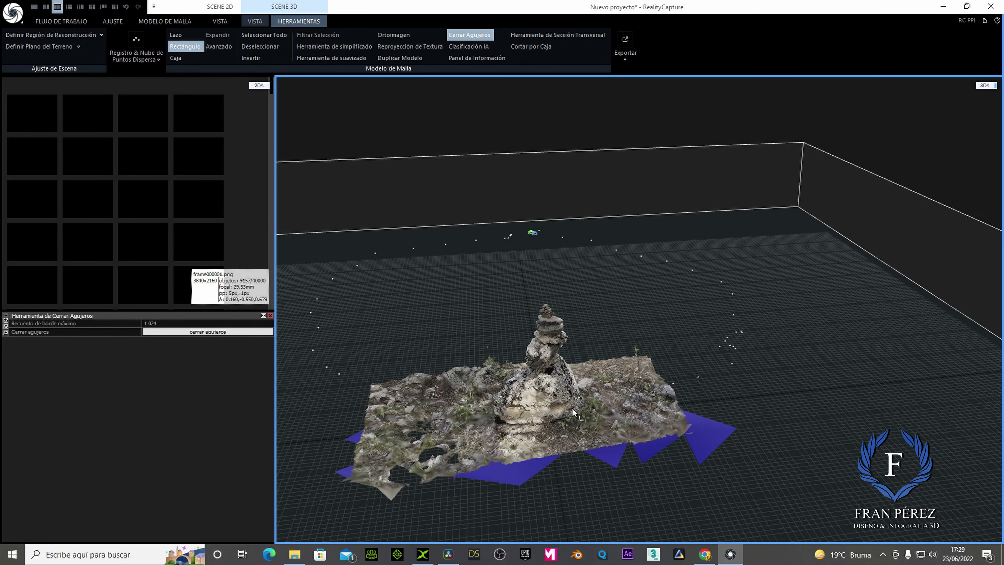